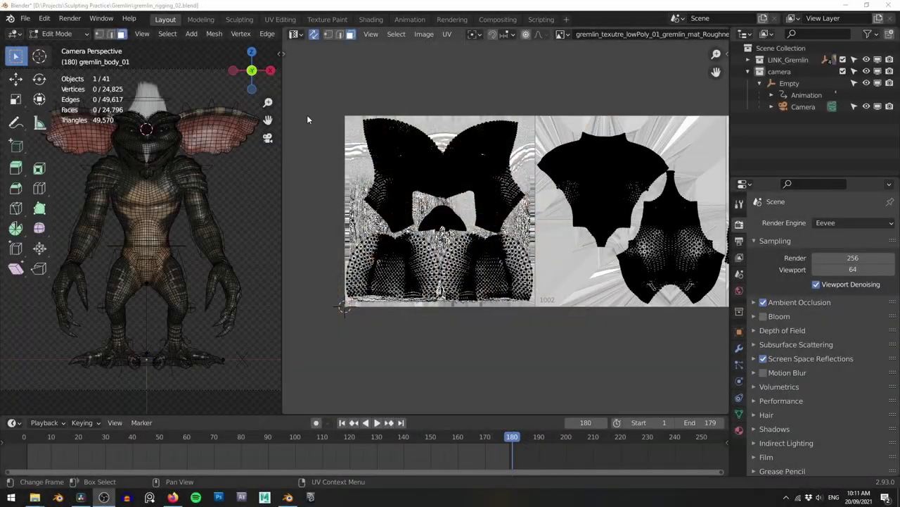
# Select the body's UV islands one UDIM tile at a time to examine which mesh parts each tile covers.
pyautogui.moveTo(309, 80); pyautogui.dragTo(534, 338)
pyautogui.moveTo(584, 186); pyautogui.dragTo(404, 197, button='middle')
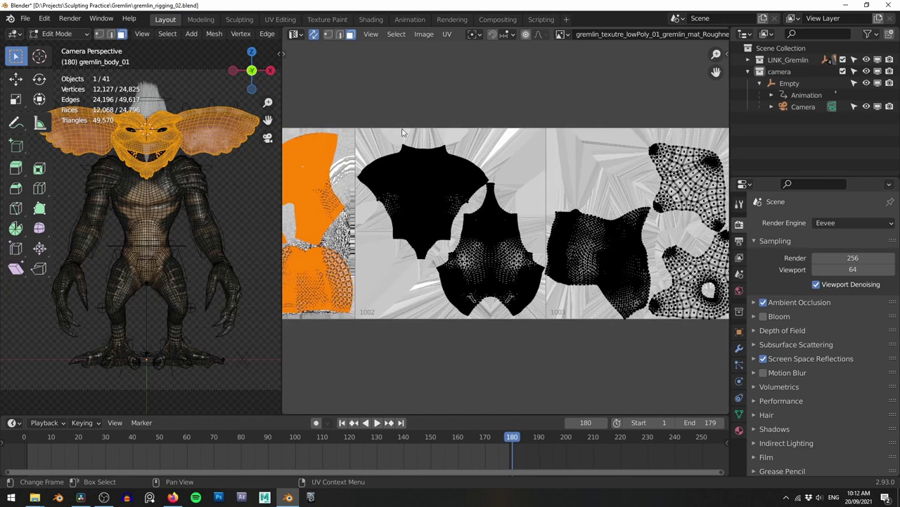
pyautogui.moveTo(354, 115); pyautogui.dragTo(544, 352)
pyautogui.moveTo(603, 268); pyautogui.dragTo(437, 268, button='middle')
pyautogui.moveTo(379, 108); pyautogui.dragTo(573, 363)
pyautogui.moveTo(585, 331); pyautogui.dragTo(417, 332, button='middle')
pyautogui.moveTo(396, 118); pyautogui.dragTo(594, 364)
pyautogui.moveTo(594, 358); pyautogui.dragTo(361, 372, button='middle')
pyautogui.moveTo(361, 128); pyautogui.dragTo(545, 394)
pyautogui.moveTo(545, 392); pyautogui.dragTo(533, 393, button='middle')
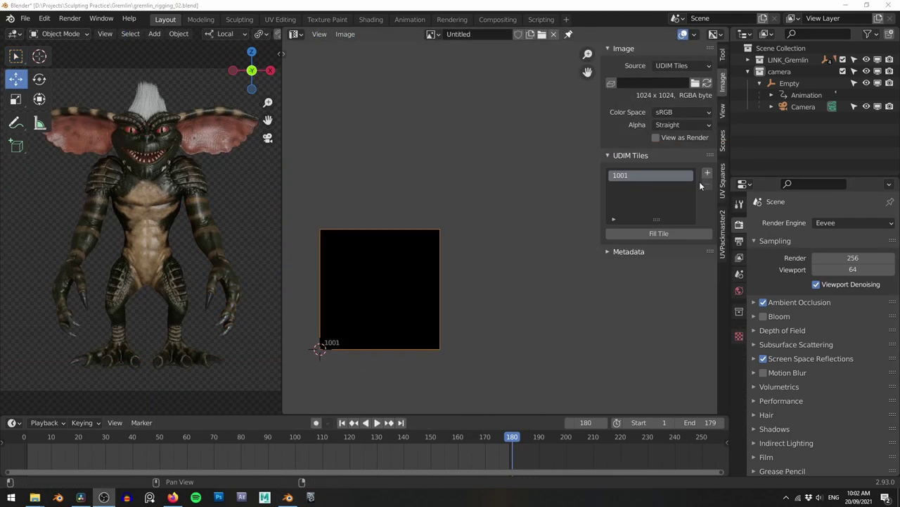
# Add UDIM tile 1002 to the image, plus eight more tiles starting at number 1003.
pyautogui.click(708, 181)
pyautogui.click(706, 325)
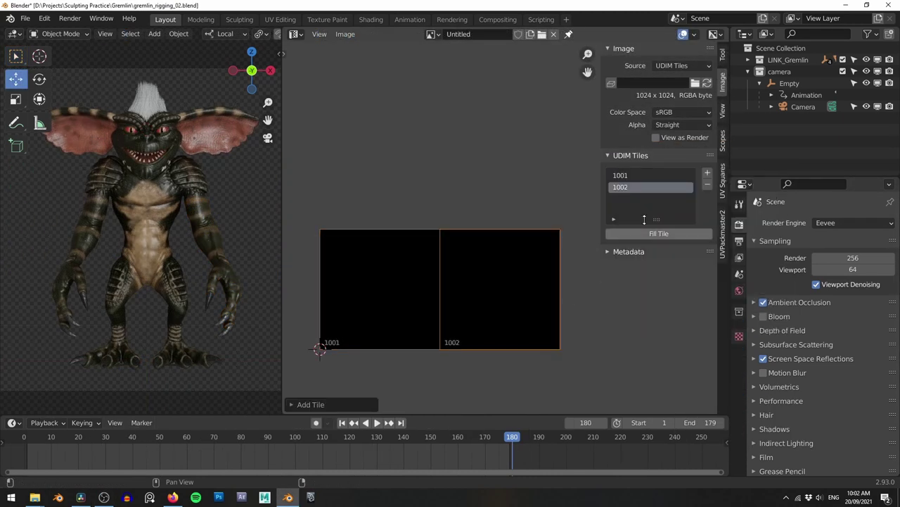
pyautogui.click(708, 175)
pyautogui.click(794, 209)
pyautogui.click(794, 209)
pyautogui.click(795, 209)
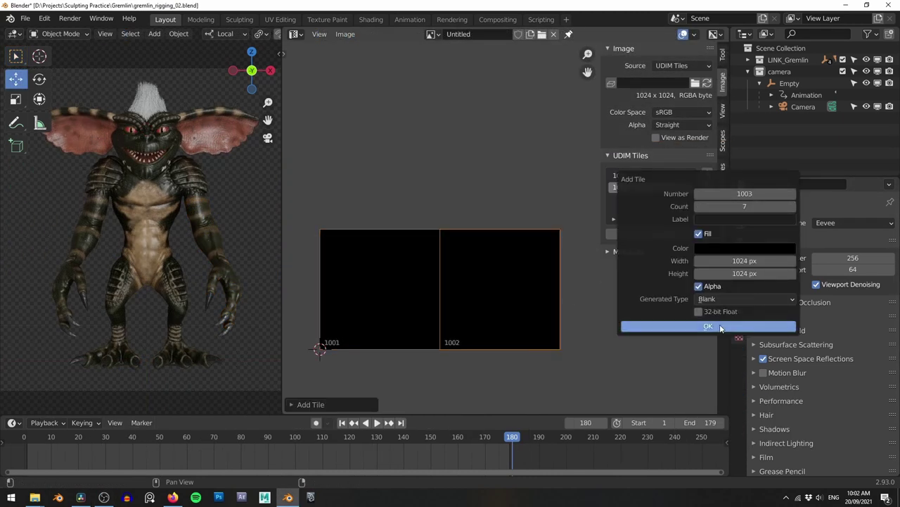
pyautogui.click(795, 210)
pyautogui.click(710, 326)
pyautogui.scroll(-3, 496, 229)
pyautogui.moveTo(465, 202); pyautogui.dragTo(365, 272, button='middle')
pyautogui.scroll(-1, 486, 248)
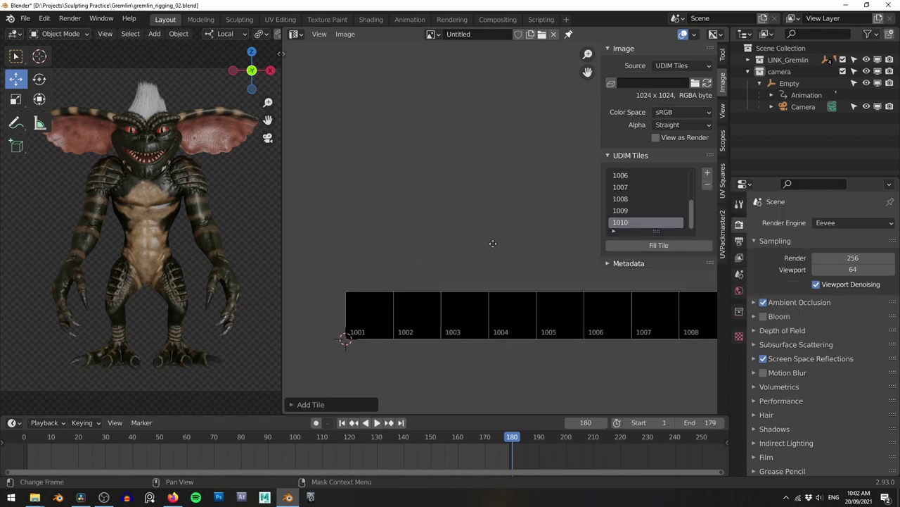
# Add UDIM tiles 1011 through 1110 to the image at 1024 x 1024 px.
pyautogui.moveTo(494, 244); pyautogui.dragTo(451, 275, button='middle')
pyautogui.scroll(-1, 476, 259)
pyautogui.click(708, 173)
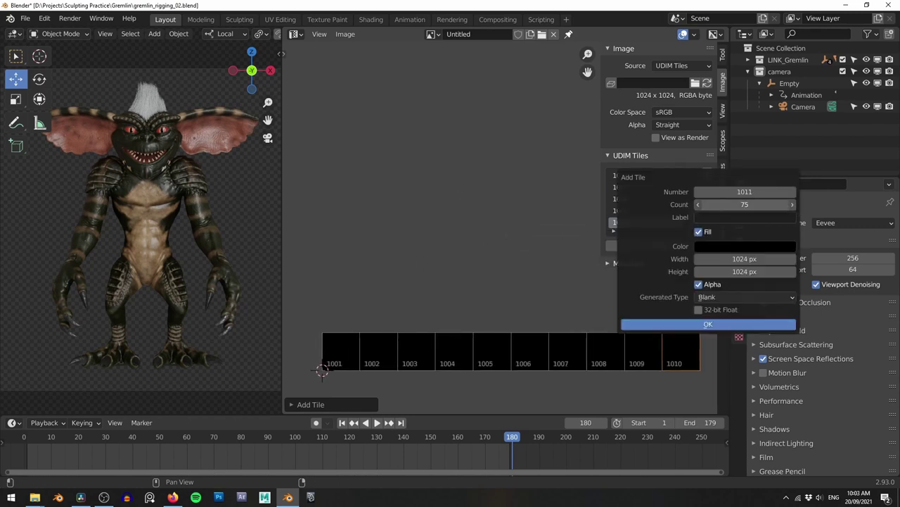
pyautogui.click(693, 326)
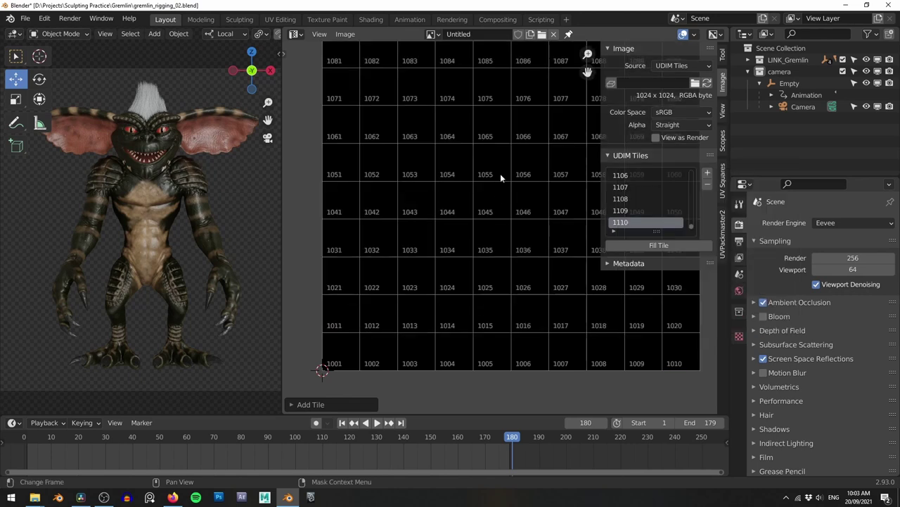
# Add another 200 UDIM tiles starting at number 1111.
pyautogui.scroll(-2, 528, 225)
pyautogui.click(708, 173)
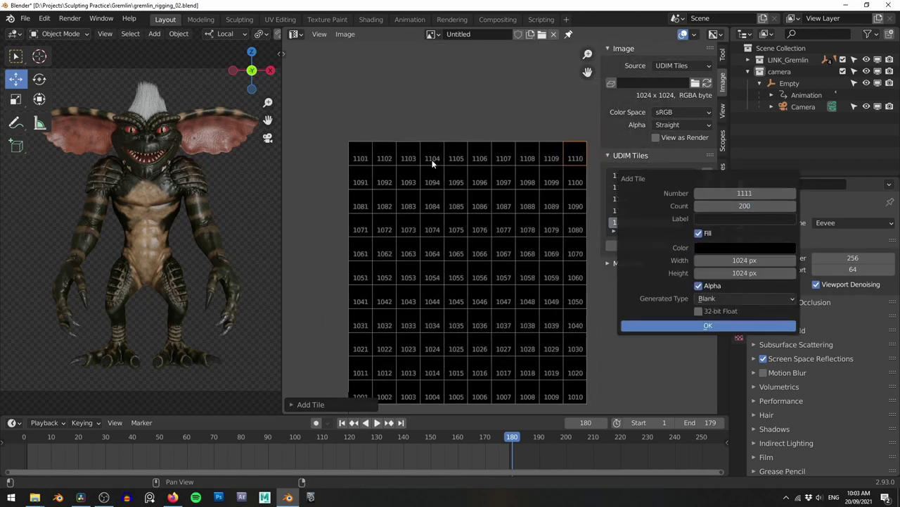
pyautogui.press('Return')
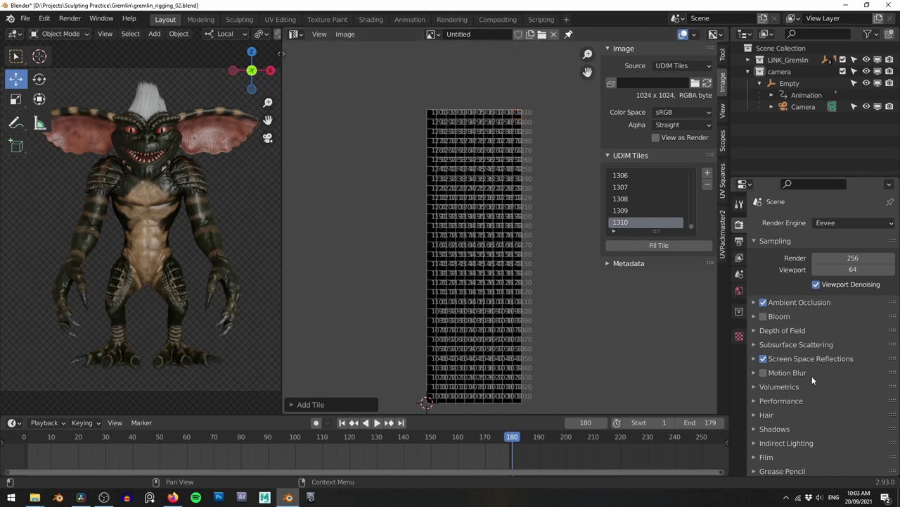
pyautogui.keyDown('ctrl'); pyautogui.hscroll(10, 551, 388); pyautogui.keyUp('ctrl')
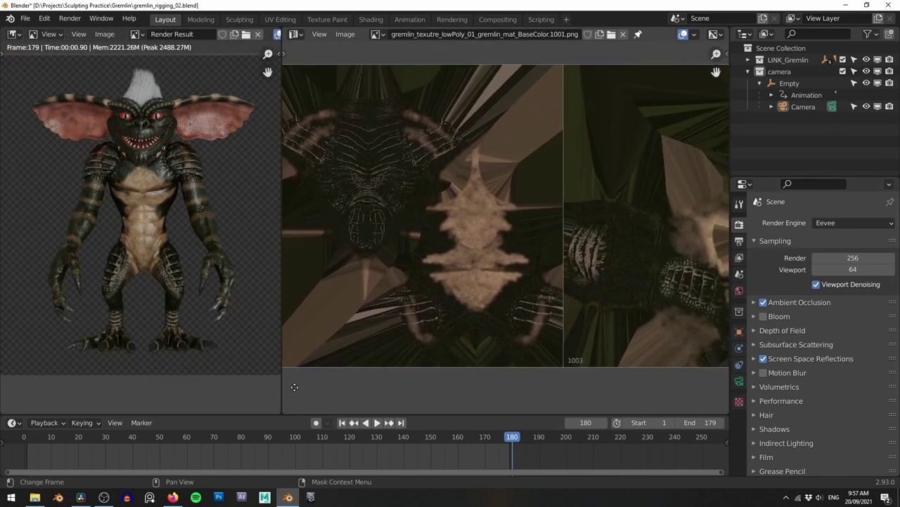
pyautogui.moveTo(644, 385); pyautogui.dragTo(680, 378, button='middle')
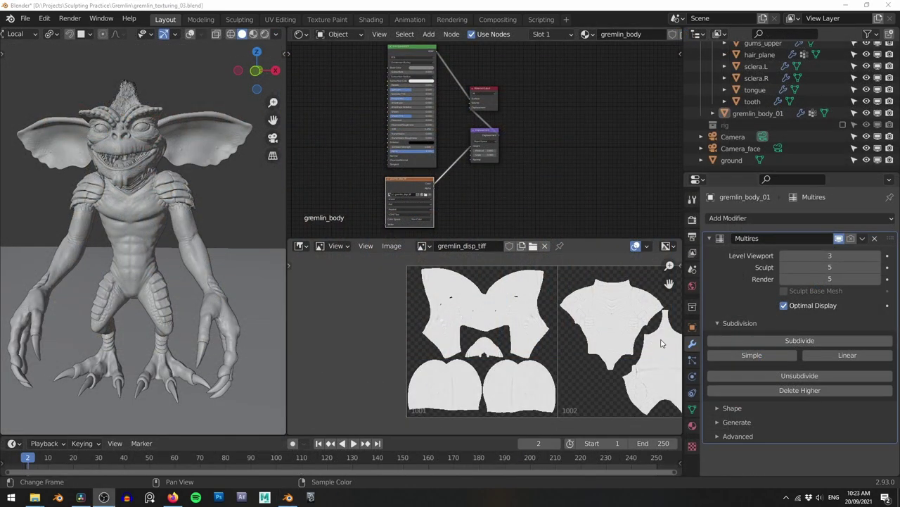
pyautogui.moveTo(661, 339); pyautogui.dragTo(630, 340, button='middle')
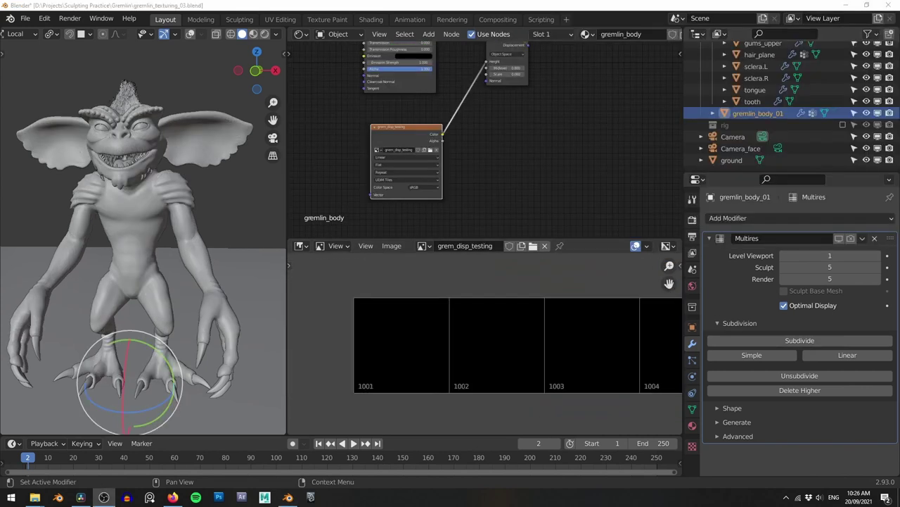
# Enable the Multires modifier in the viewport and bake from multires with the bake type set to Displacement.
pyautogui.click(839, 240)
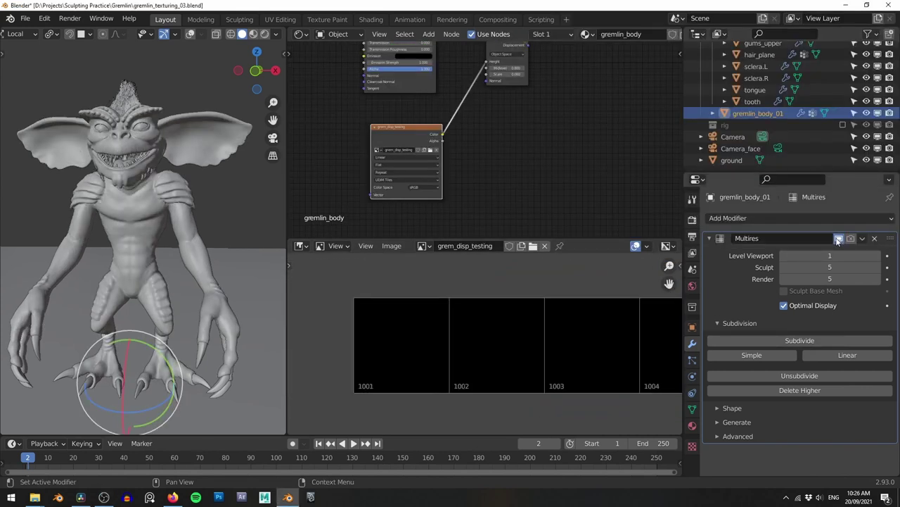
pyautogui.click(692, 219)
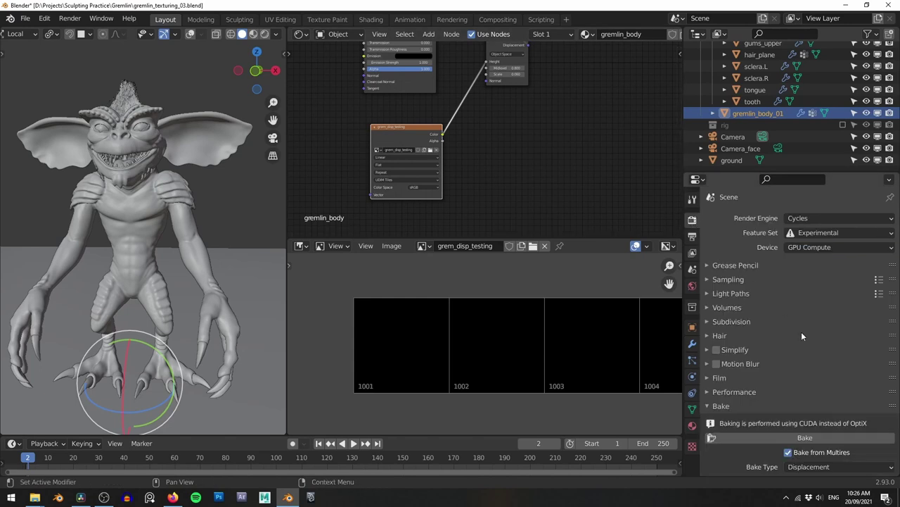
pyautogui.scroll(-2, 801, 331)
pyautogui.scroll(-1, 801, 343)
pyautogui.click(815, 359)
pyautogui.click(819, 386)
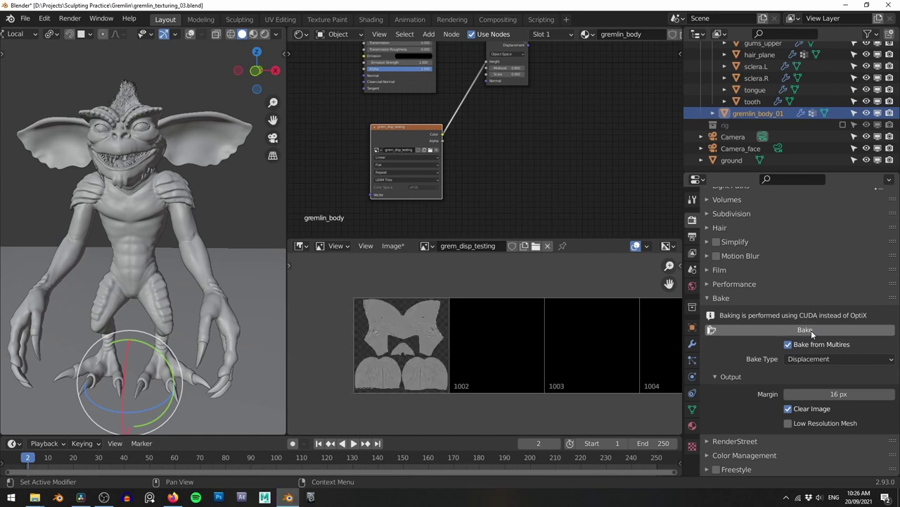
# Move all UV islands of gremlin_body_01 by -1 along X so the second tile's islands sit in tile 1001.
pyautogui.scroll(4, 467, 328)
pyautogui.moveTo(414, 336); pyautogui.dragTo(455, 342, button='middle')
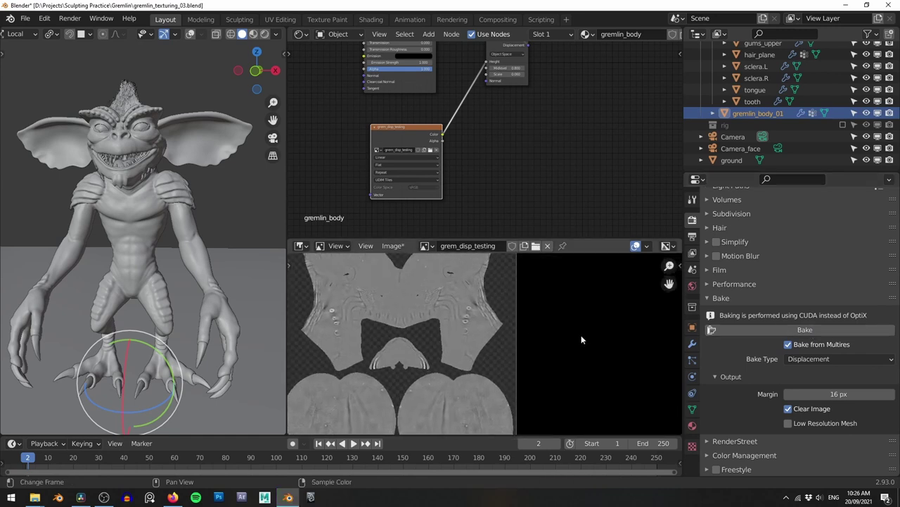
pyautogui.moveTo(581, 335); pyautogui.dragTo(451, 331, button='middle')
pyautogui.scroll(-3, 451, 330)
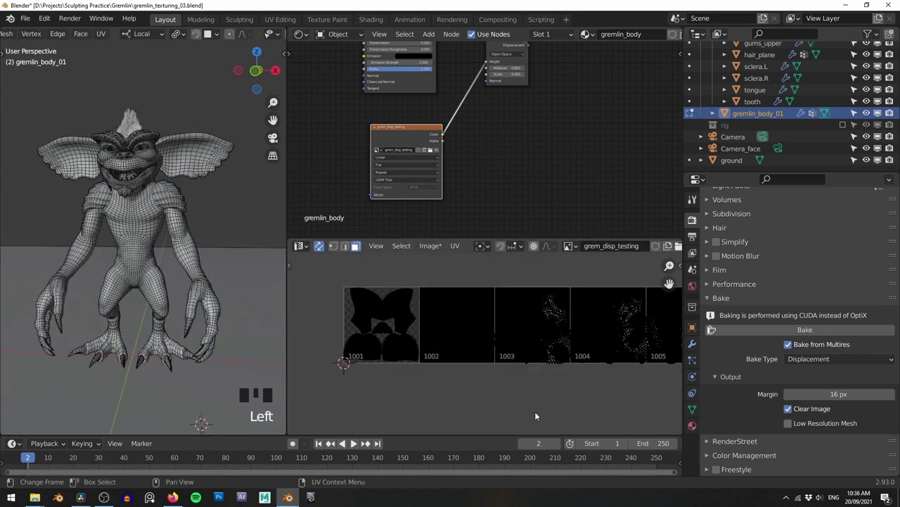
pyautogui.write('ag')
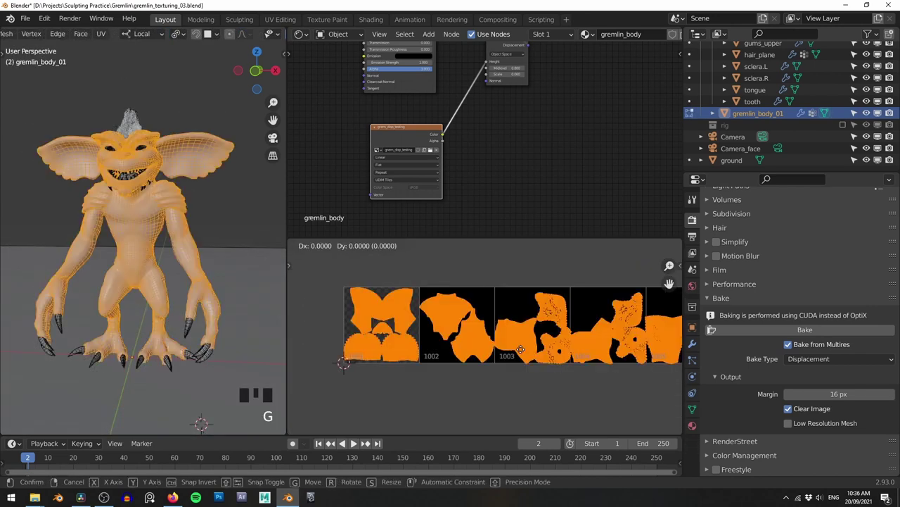
pyautogui.write('-1')
pyautogui.press('Return')
pyautogui.click(412, 403)
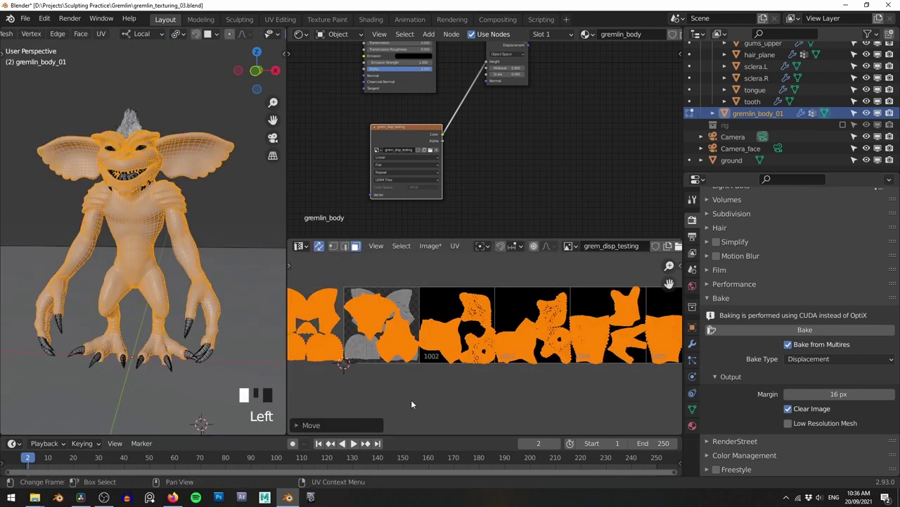
# Inspect the displacement baked into tile 1001 for the shifted UV islands.
pyautogui.press('Tab')
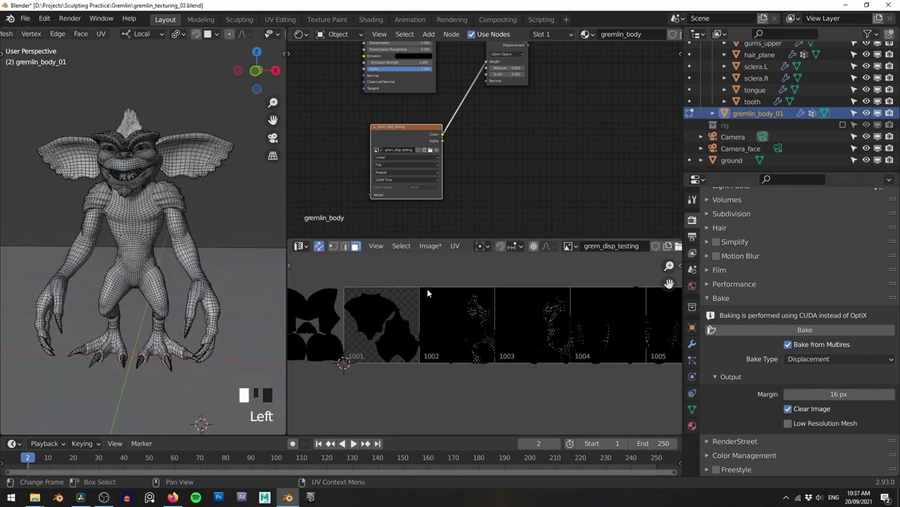
pyautogui.moveTo(427, 289); pyautogui.dragTo(458, 287, button='middle')
pyautogui.scroll(4, 447, 339)
pyautogui.keyDown('alt'); pyautogui.moveTo(448, 339); pyautogui.dragTo(498, 378, button='middle'); pyautogui.keyUp('alt')
pyautogui.press('Tab')
pyautogui.scroll(-1, 439, 292)
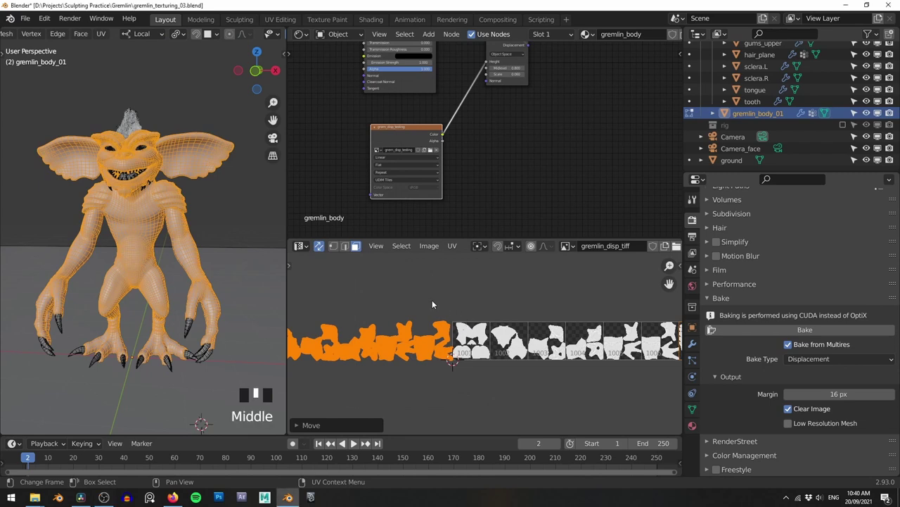
# Move all UV islands 6 units along X back onto their original UDIM tiles.
pyautogui.press('g')
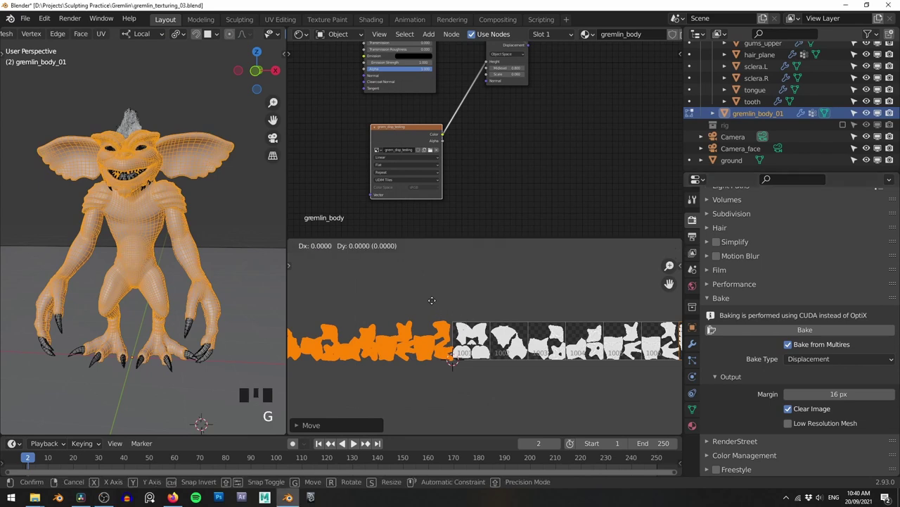
pyautogui.press('6')
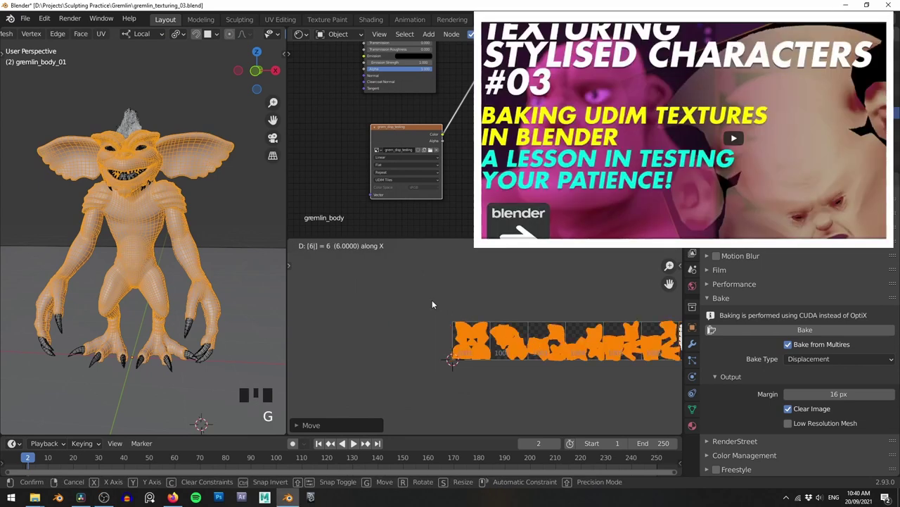
pyautogui.press('Return')
pyautogui.moveTo(510, 313); pyautogui.dragTo(494, 303, button='middle')
pyautogui.scroll(2, 494, 302)
pyautogui.moveTo(560, 302); pyautogui.dragTo(508, 307, button='middle')
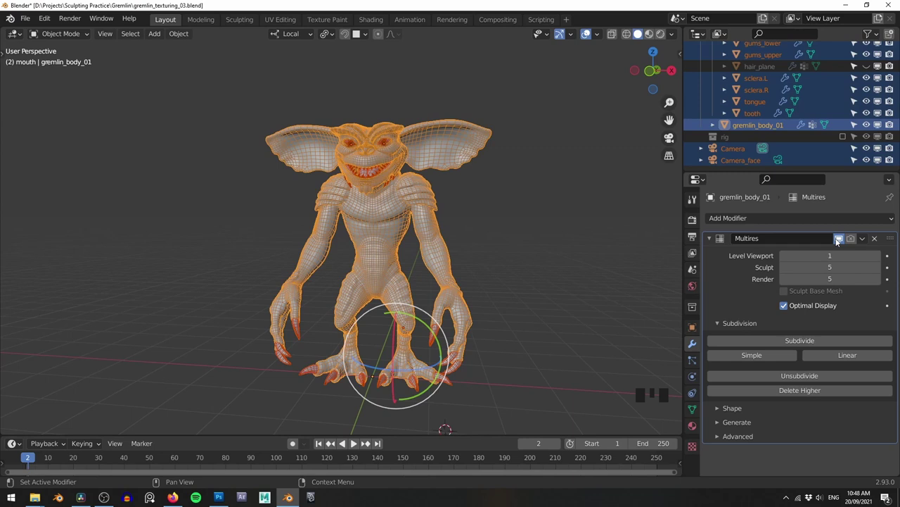
# Turn off the Multires modifier's viewport display and start an FBX export named gremlin_texutre_lowPoly_01.fbx.
pyautogui.click(838, 240)
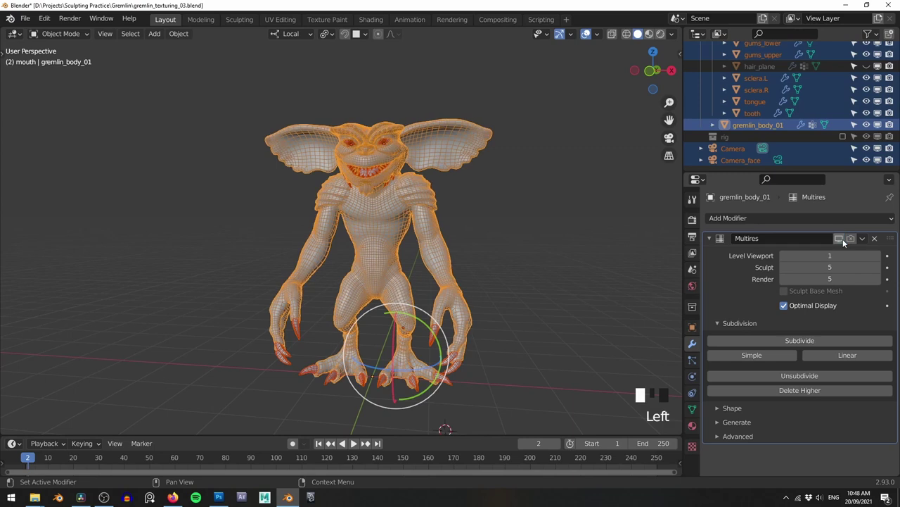
pyautogui.click(25, 18)
pyautogui.moveTo(42, 188)
pyautogui.click(169, 248)
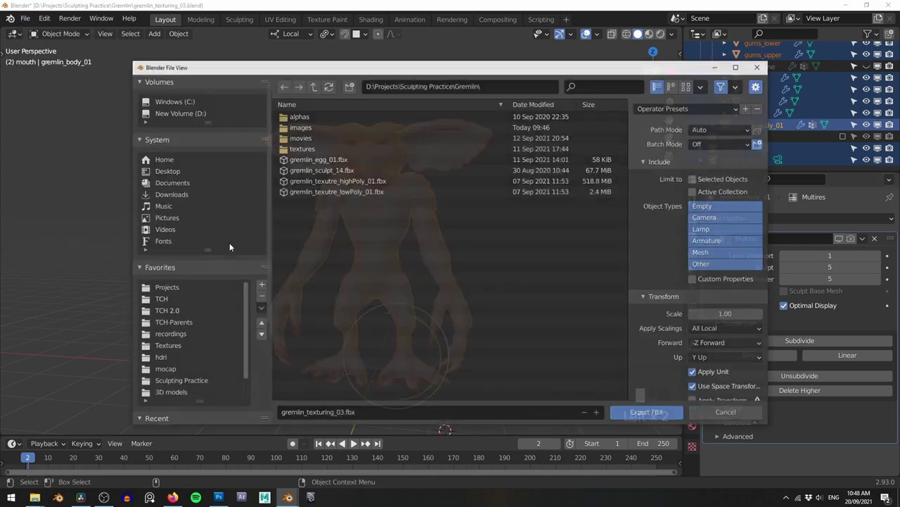
pyautogui.click(343, 191)
# Disable Apply Modifiers in the geometry options of the low-poly FBX export.
pyautogui.scroll(-3, 654, 305)
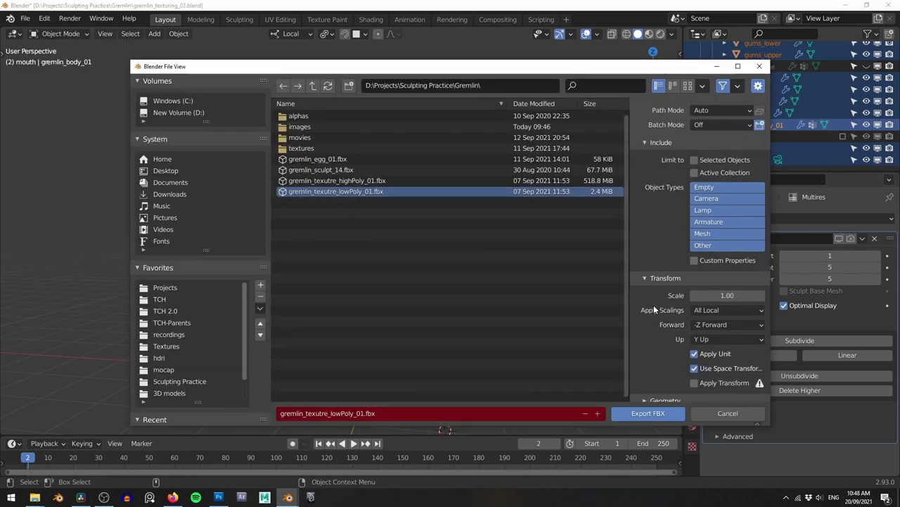
pyautogui.click(665, 366)
pyautogui.scroll(-4, 655, 325)
pyautogui.click(694, 338)
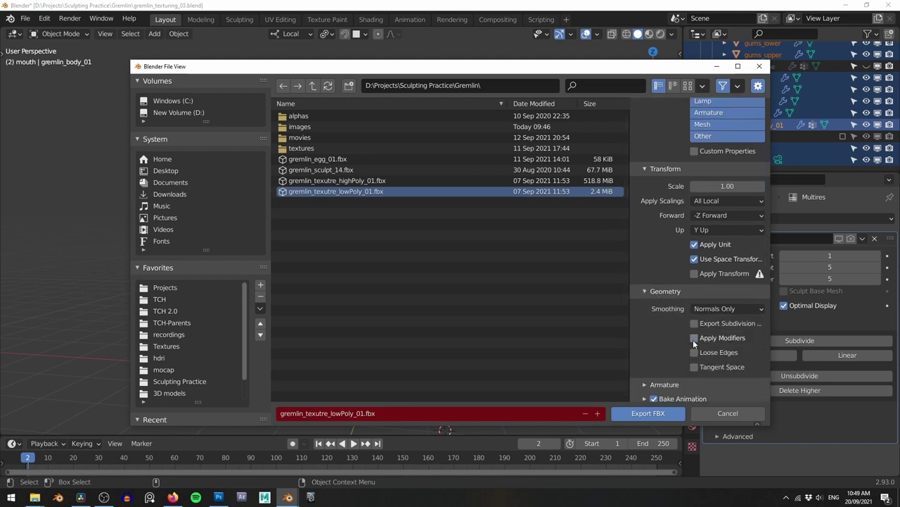
# Set the Multires viewport level to 5 and prepare an FBX export named gremlin_texutre_highPoly_01.fbx with Apply Modifiers enabled.
pyautogui.click(824, 253)
pyautogui.click(824, 252)
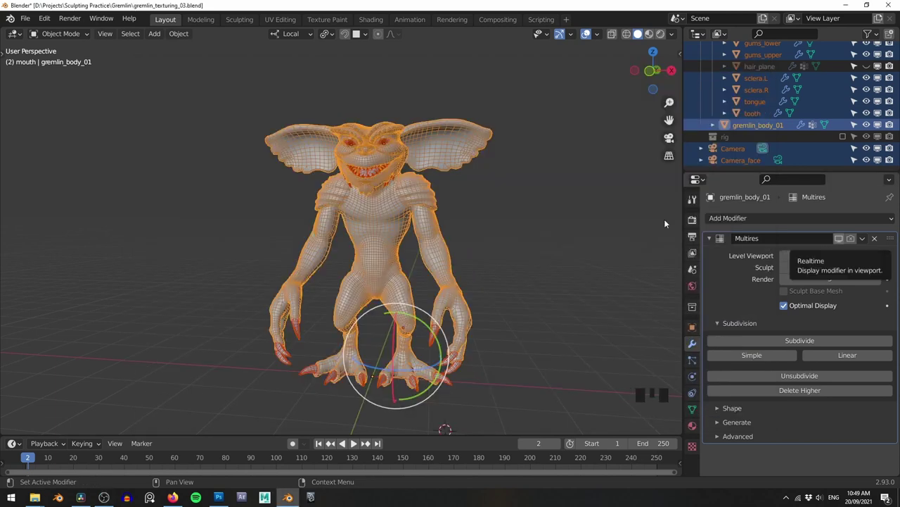
pyautogui.click(25, 18)
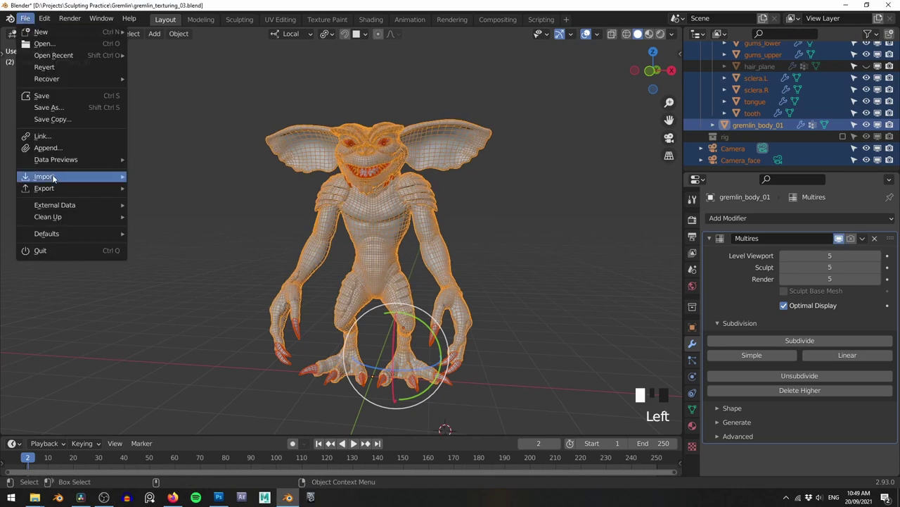
pyautogui.moveTo(70, 177)
pyautogui.click(190, 245)
pyautogui.scroll(-3, 695, 332)
pyautogui.click(665, 364)
pyautogui.scroll(-4, 667, 354)
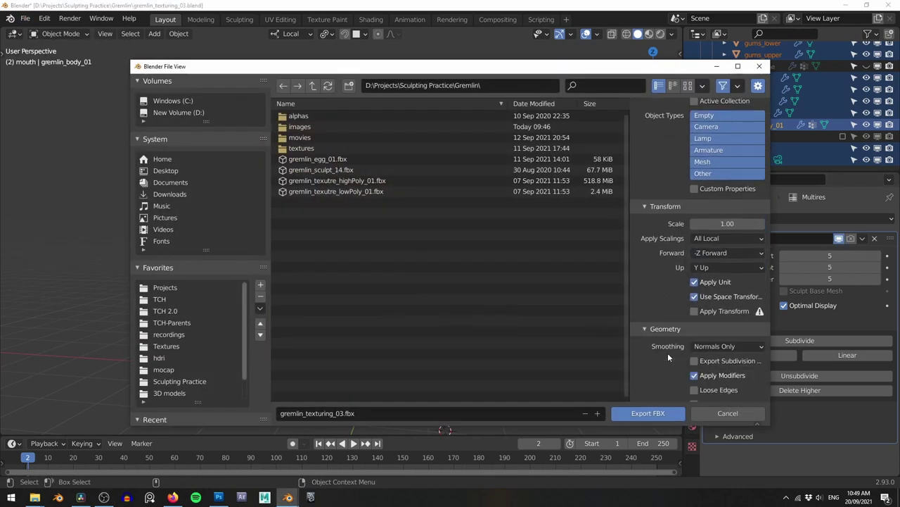
pyautogui.click(341, 180)
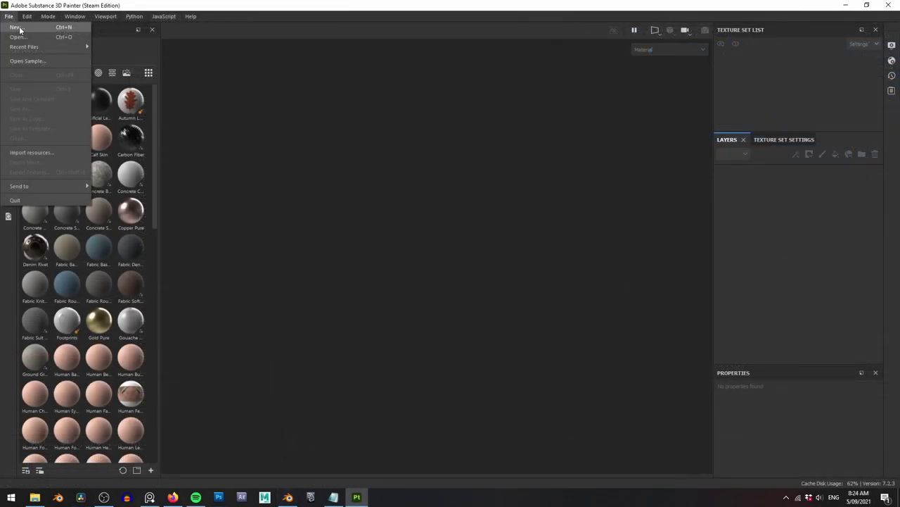
# In Substance 3D Painter, create a 4096 project from the gremlin mesh using the UV Tile workflow that preserves the tile layout.
pyautogui.click(18, 28)
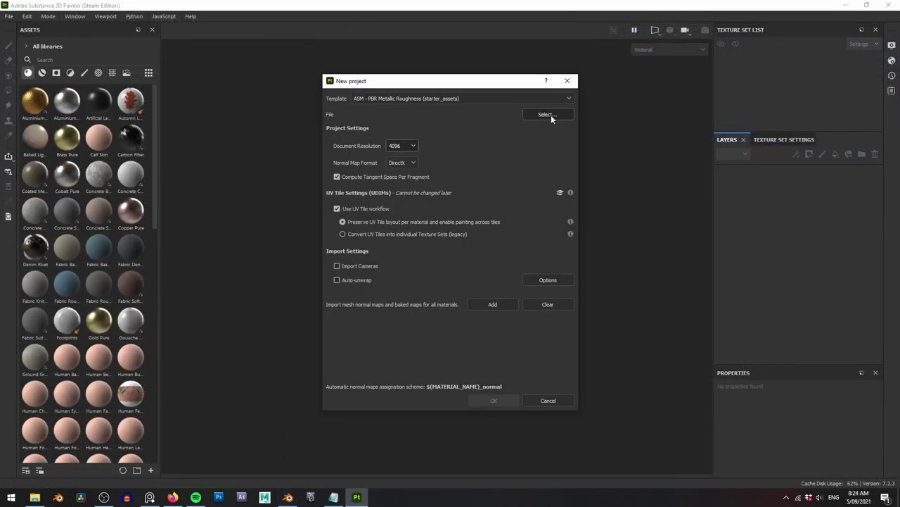
pyautogui.click(552, 116)
pyautogui.doubleClick(514, 277)
pyautogui.click(494, 400)
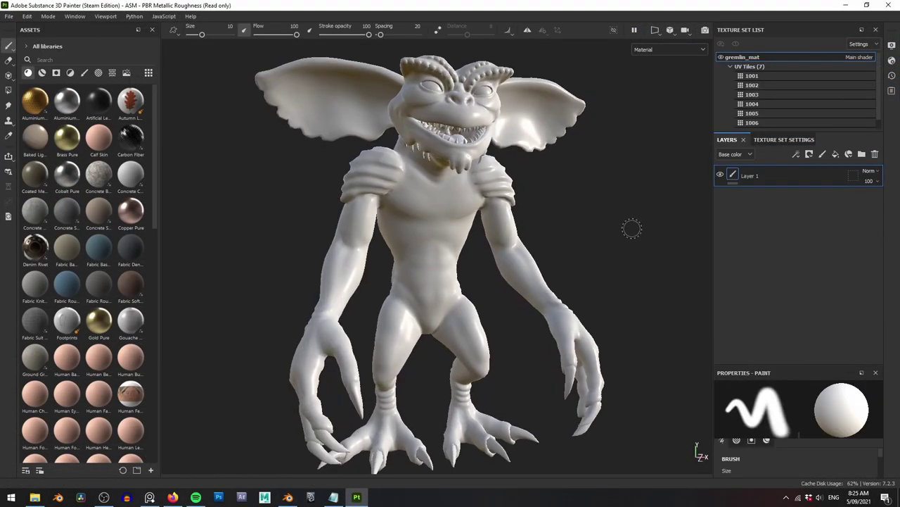
# Open the mesh map baking settings, exclude the ID map and set the output size to 4096.
pyautogui.click(784, 139)
pyautogui.click(842, 254)
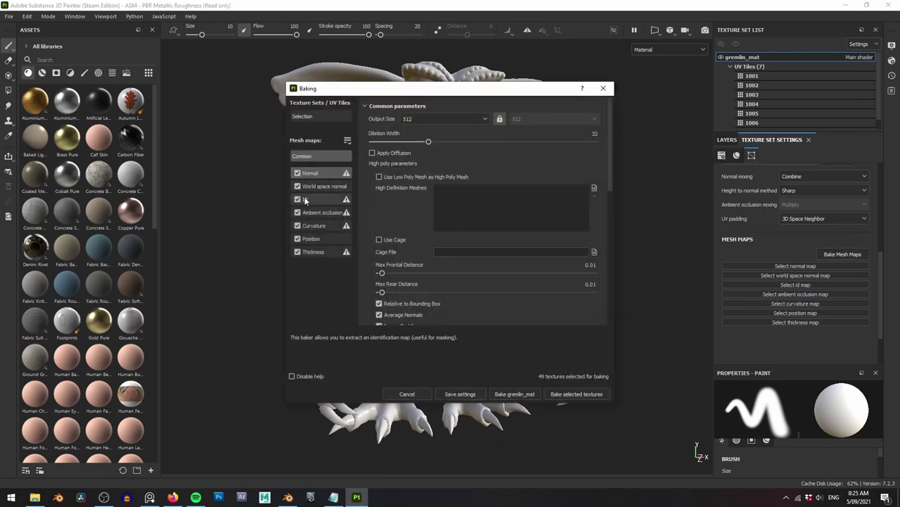
pyautogui.click(434, 119)
pyautogui.click(421, 196)
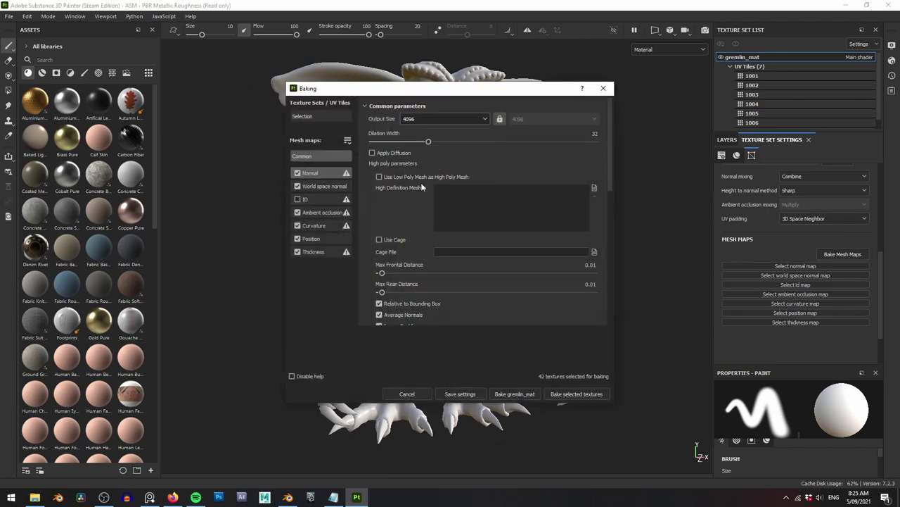
# Set the secondary rays to 128 for the ambient occlusion map and 256 for the thickness map.
pyautogui.click(317, 213)
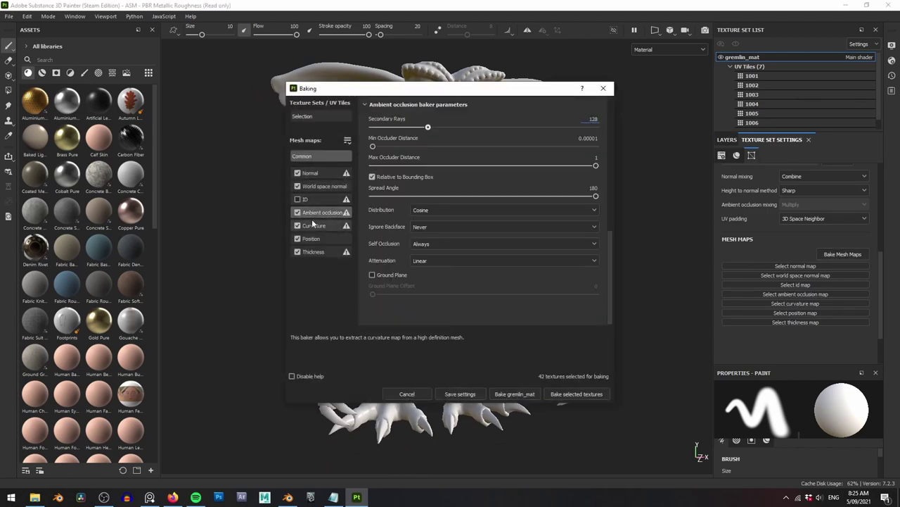
pyautogui.click(313, 224)
pyautogui.click(314, 252)
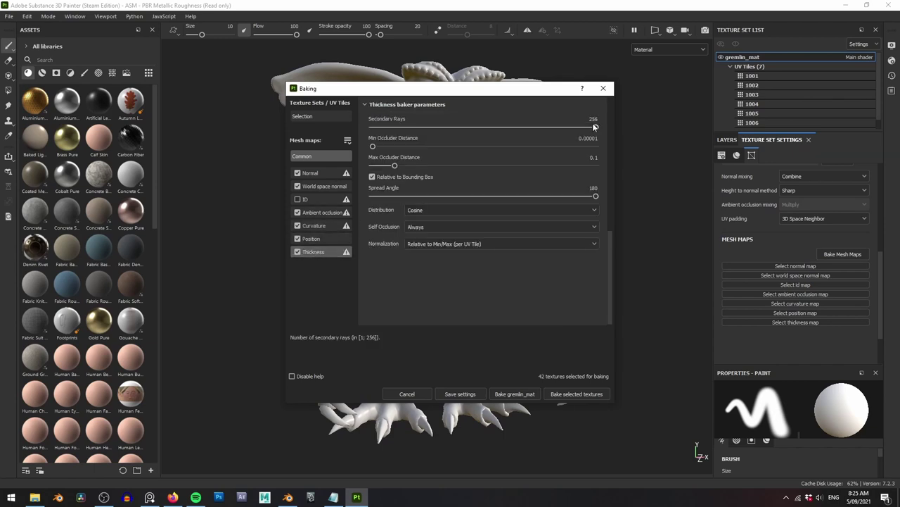
pyautogui.click(577, 393)
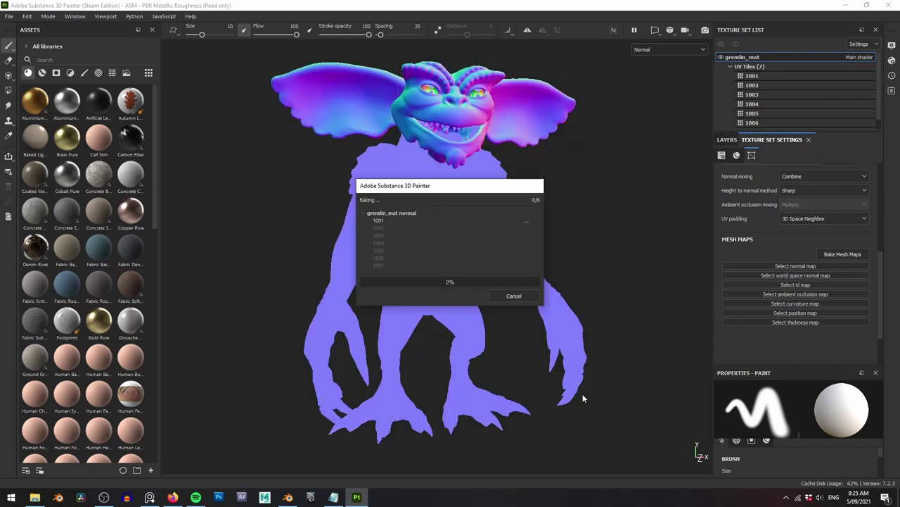
pyautogui.click(507, 296)
# Load the gremlin's high-poly FBX as the high definition mesh and bake the selected textures.
pyautogui.click(314, 173)
pyautogui.click(313, 157)
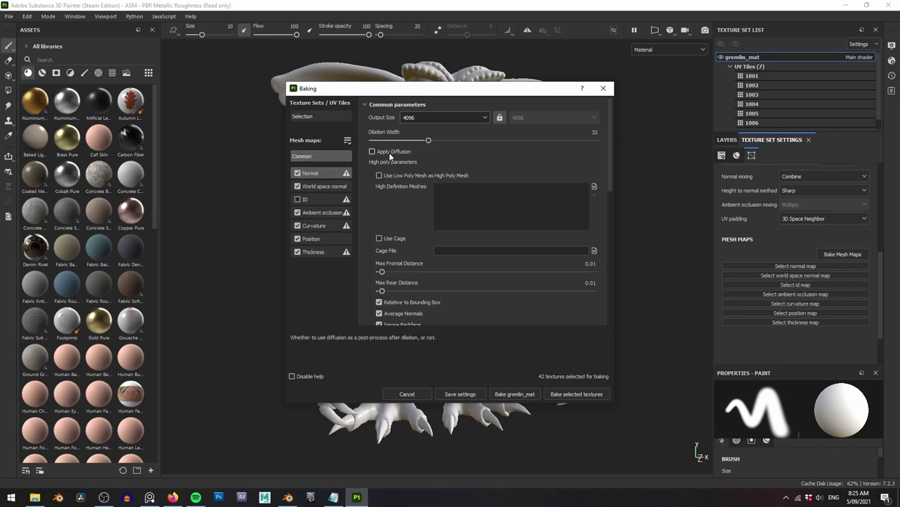
pyautogui.click(595, 187)
pyautogui.doubleClick(462, 279)
pyautogui.click(591, 392)
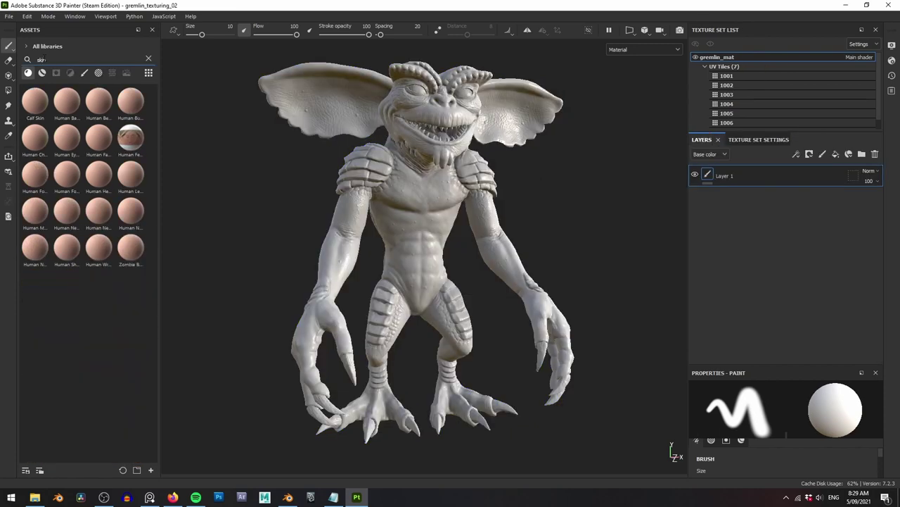
# Find the skin smart materials and add Creature Skin Green Smooth above Layer 1.
pyautogui.click(44, 72)
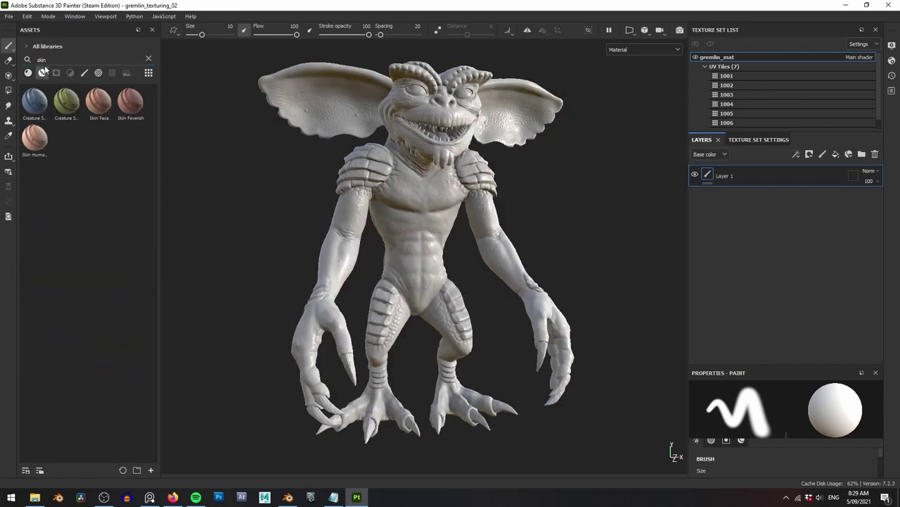
pyautogui.moveTo(731, 167); pyautogui.dragTo(732, 172)
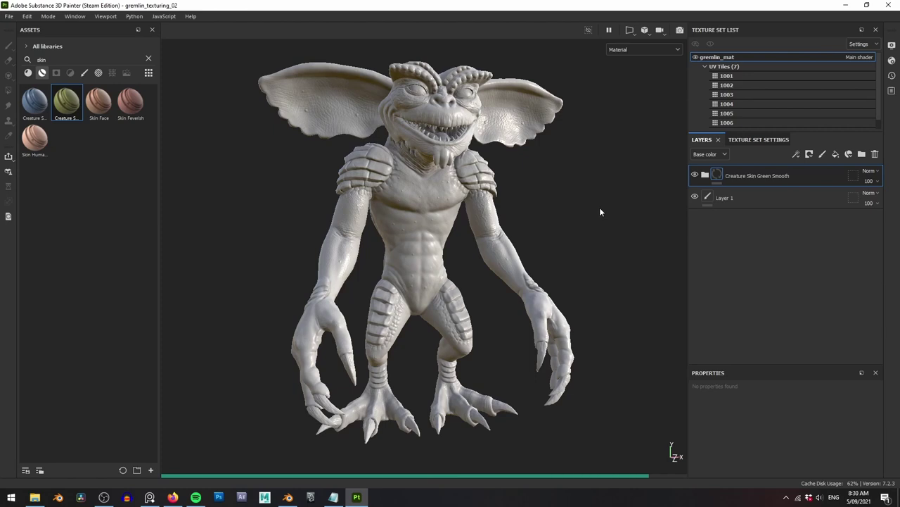
pyautogui.keyDown('alt'); pyautogui.moveTo(540, 196); pyautogui.dragTo(563, 194, button='right'); pyautogui.keyUp('alt')
pyautogui.keyDown('alt'); pyautogui.moveTo(563, 194); pyautogui.dragTo(576, 180); pyautogui.keyUp('alt')
# Remove the empty Layer 1 and expand the Creature Skin Green Smooth group.
pyautogui.rightClick(761, 201)
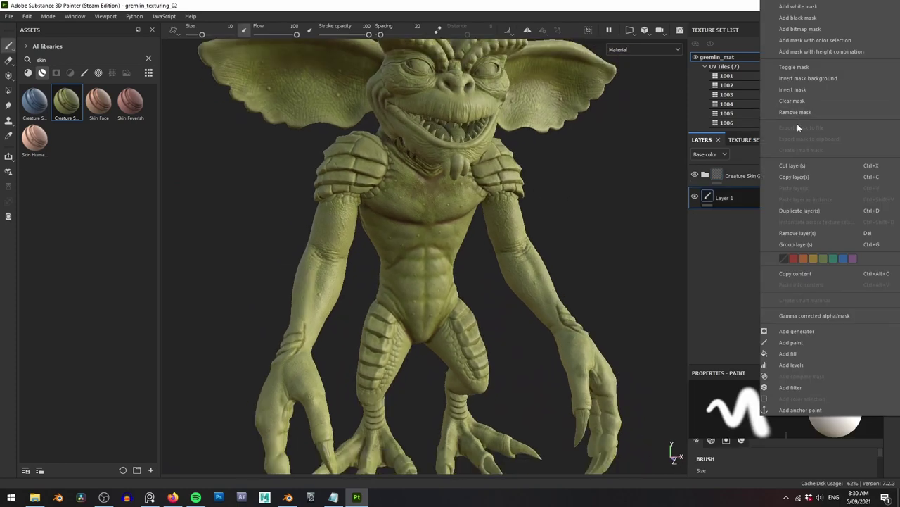
pyautogui.click(797, 235)
pyautogui.click(706, 176)
pyautogui.keyDown('alt'); pyautogui.moveTo(571, 169); pyautogui.dragTo(549, 159); pyautogui.keyUp('alt')
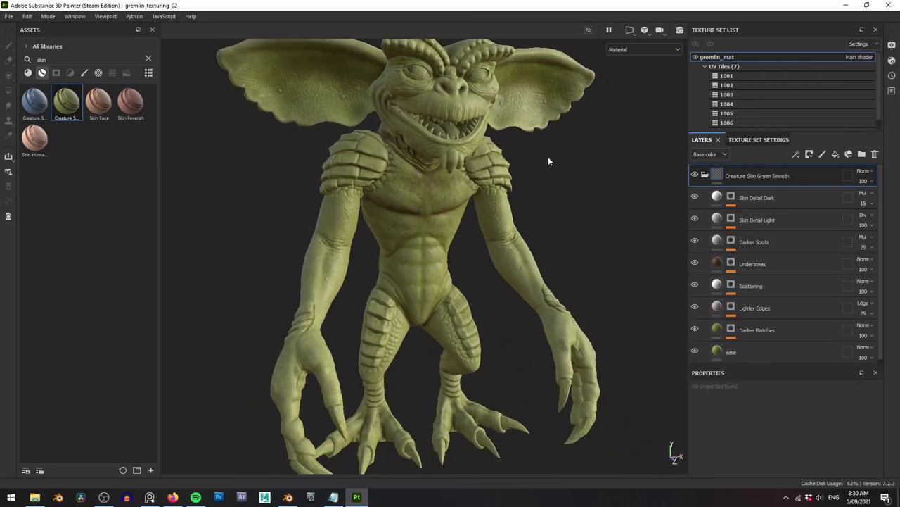
pyautogui.keyDown('alt'); pyautogui.moveTo(548, 157); pyautogui.dragTo(536, 159, button='right'); pyautogui.keyUp('alt')
pyautogui.scroll(-1, 716, 124)
# Exclude UV tile 1007, holding the teeth and claws, from the Creature Skin Green Smooth group's geometry mask.
pyautogui.click(716, 124)
pyautogui.click(847, 177)
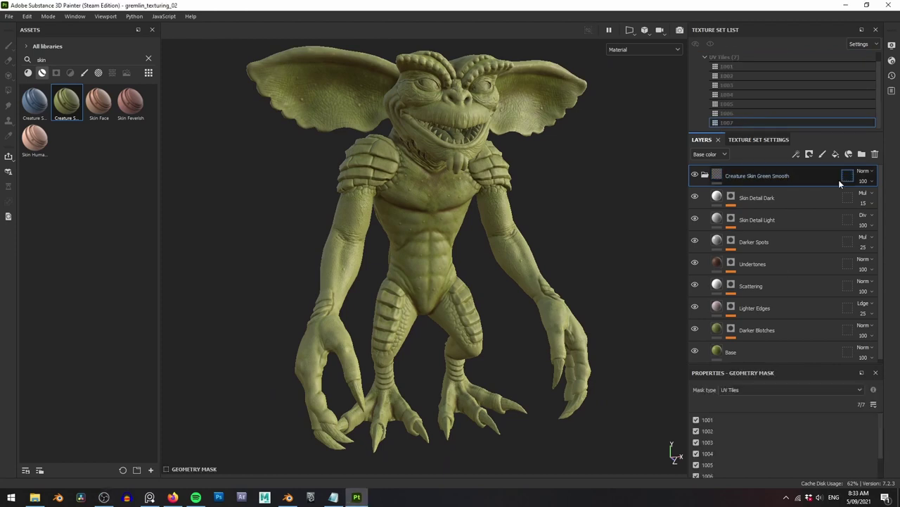
pyautogui.click(449, 133)
pyautogui.keyDown('alt'); pyautogui.moveTo(562, 166); pyautogui.dragTo(581, 109, button='right'); pyautogui.keyUp('alt')
pyautogui.keyDown('alt'); pyautogui.moveTo(581, 109); pyautogui.dragTo(588, 197, button='middle'); pyautogui.keyUp('alt')
pyautogui.keyDown('alt'); pyautogui.moveTo(527, 293); pyautogui.dragTo(450, 281, button='right'); pyautogui.keyUp('alt')
pyautogui.keyDown('alt'); pyautogui.moveTo(268, 232); pyautogui.dragTo(553, 176); pyautogui.keyUp('alt')
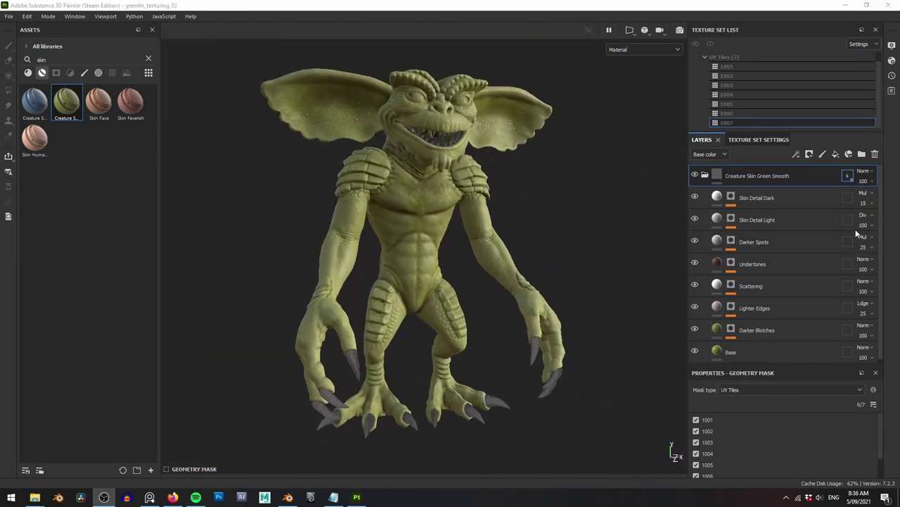
# Add a group named claws with a fill layer above the Creature Skin Green Smooth group.
pyautogui.click(862, 153)
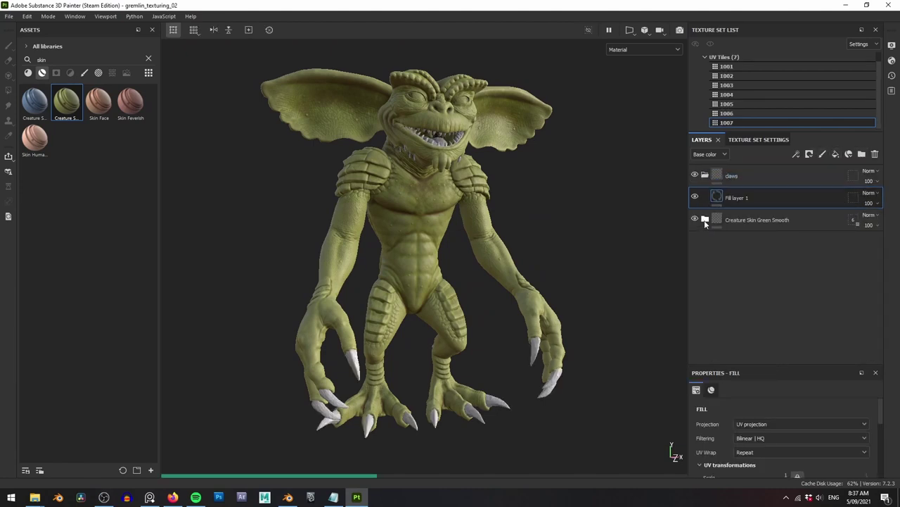
pyautogui.click(705, 220)
pyautogui.scroll(-2, 765, 221)
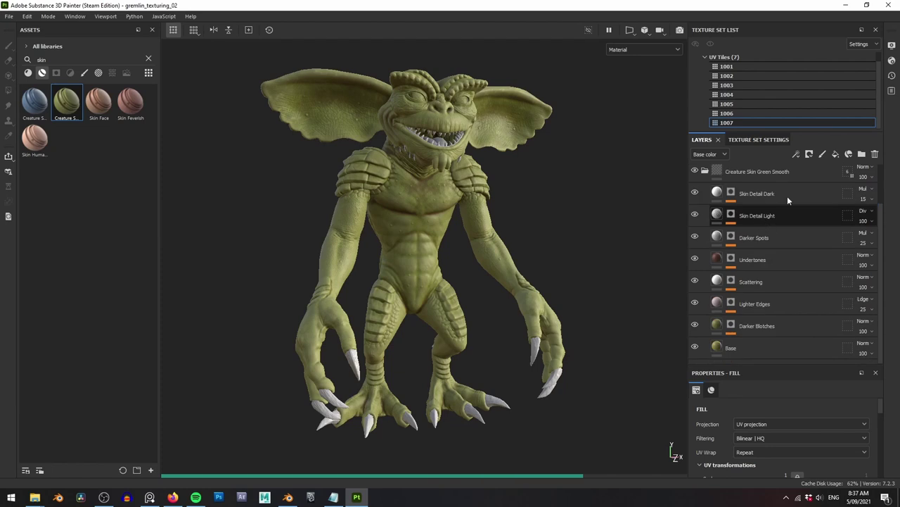
pyautogui.scroll(2, 788, 197)
# Restrict the claws group's geometry mask to UV tile 1007 and give its fill layer a near-black color.
pyautogui.click(853, 178)
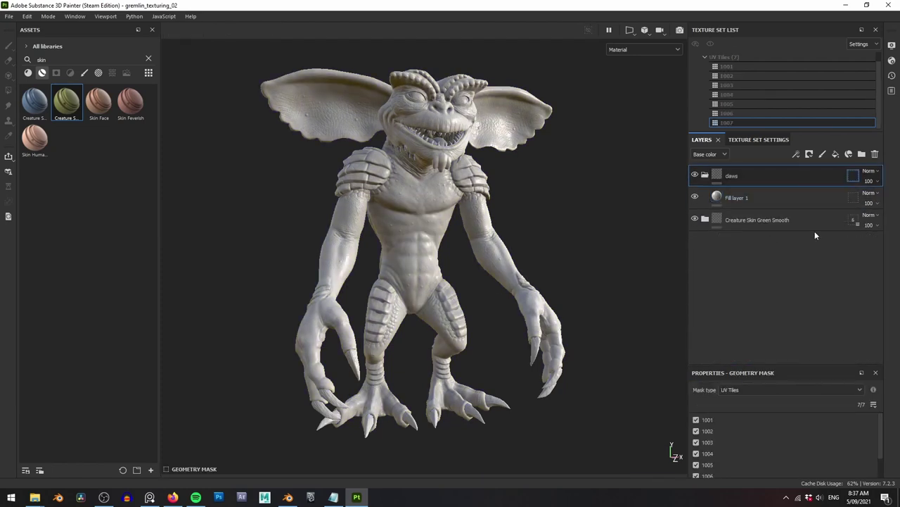
pyautogui.click(494, 252)
pyautogui.click(420, 257)
pyautogui.click(341, 261)
pyautogui.click(387, 314)
pyautogui.click(439, 316)
pyautogui.click(446, 147)
pyautogui.keyDown('alt'); pyautogui.moveTo(270, 271); pyautogui.dragTo(316, 273); pyautogui.keyUp('alt')
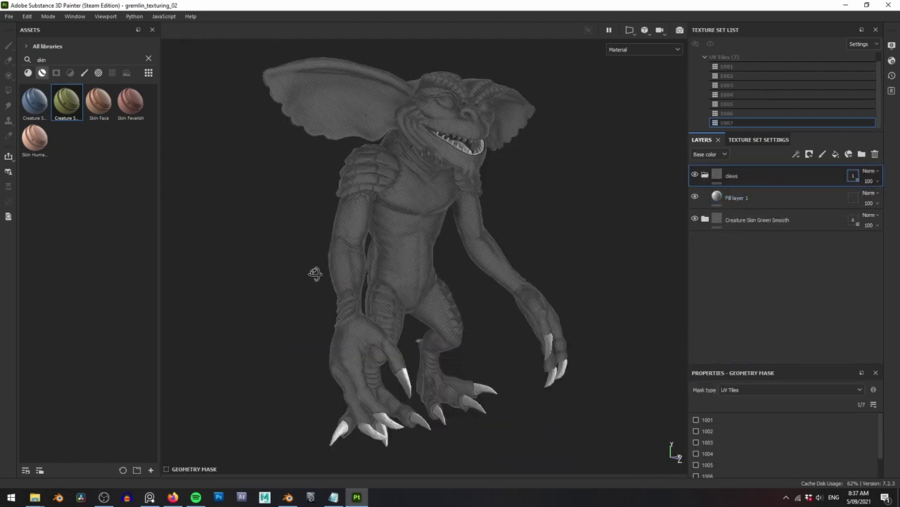
pyautogui.keyDown('alt'); pyautogui.moveTo(635, 221); pyautogui.dragTo(591, 218); pyautogui.keyUp('alt')
pyautogui.click(746, 199)
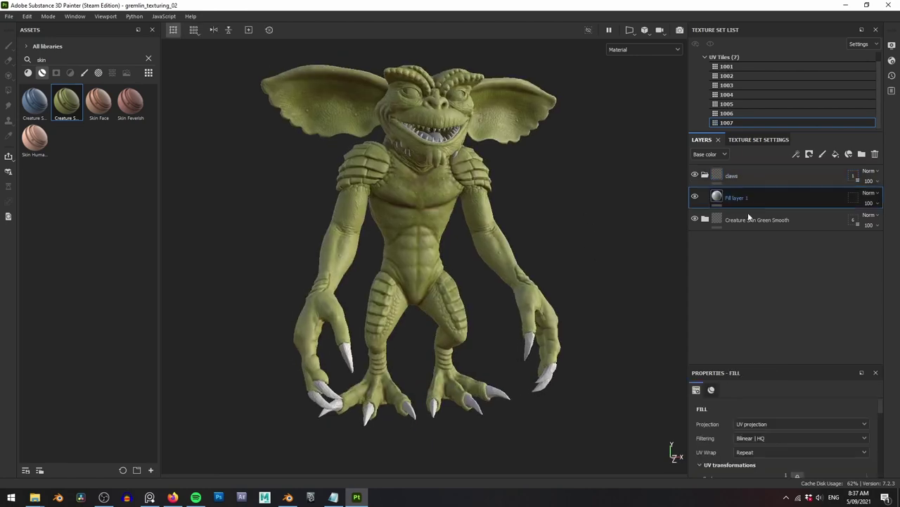
pyautogui.scroll(-2, 781, 394)
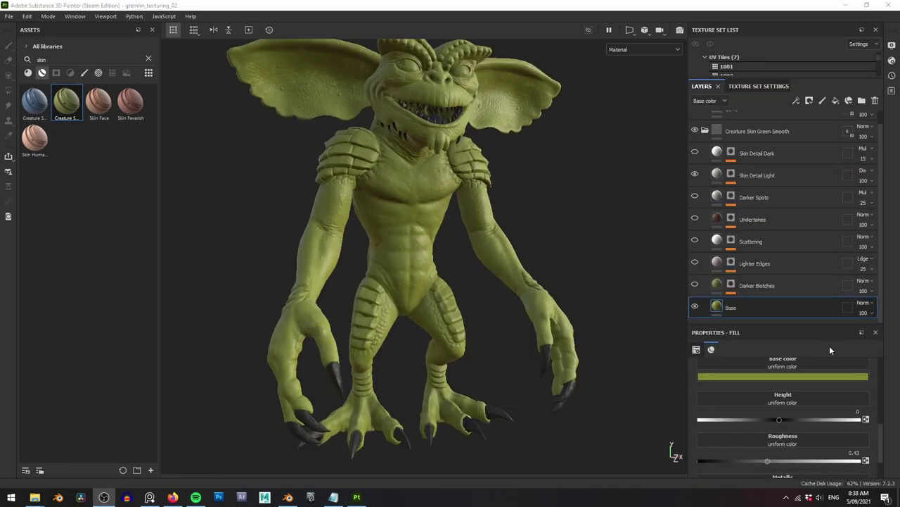
# Change the Base skin layer's base color to a dark, muted olive green.
pyautogui.click(830, 376)
pyautogui.click(847, 384)
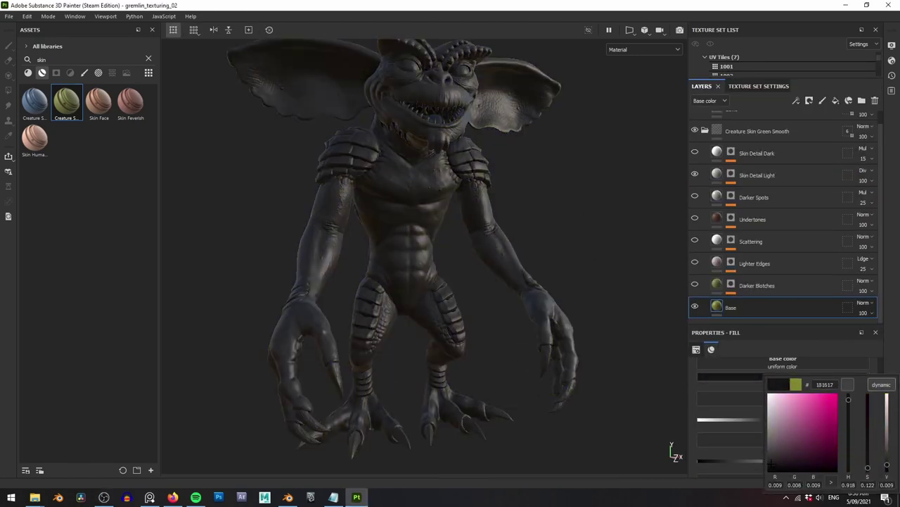
pyautogui.moveTo(847, 467); pyautogui.dragTo(793, 446)
pyautogui.keyDown('alt'); pyautogui.moveTo(602, 209); pyautogui.dragTo(593, 185); pyautogui.keyUp('alt')
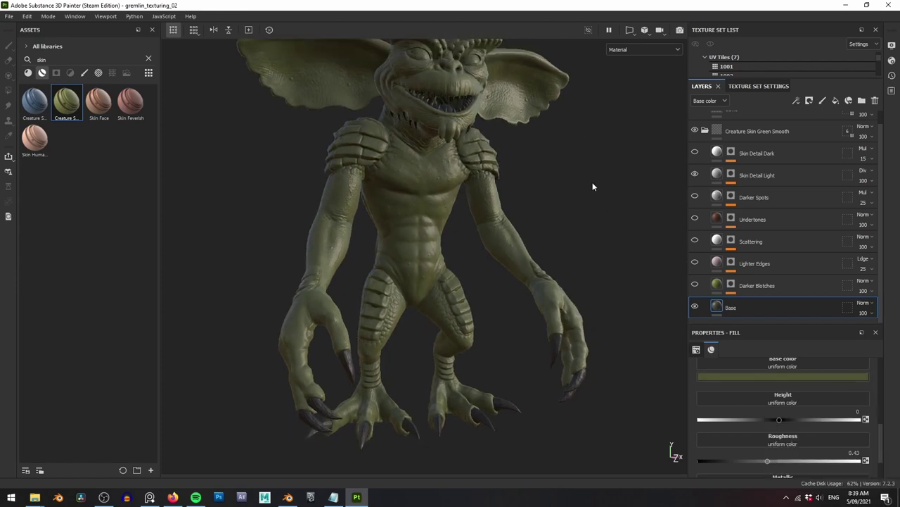
# Show the Darker Blotches layer and set its fill projection to Tri-planar projection.
pyautogui.click(695, 284)
pyautogui.keyDown('alt'); pyautogui.moveTo(542, 199); pyautogui.dragTo(573, 223, button='middle'); pyautogui.keyUp('alt')
pyautogui.click(770, 289)
pyautogui.click(758, 383)
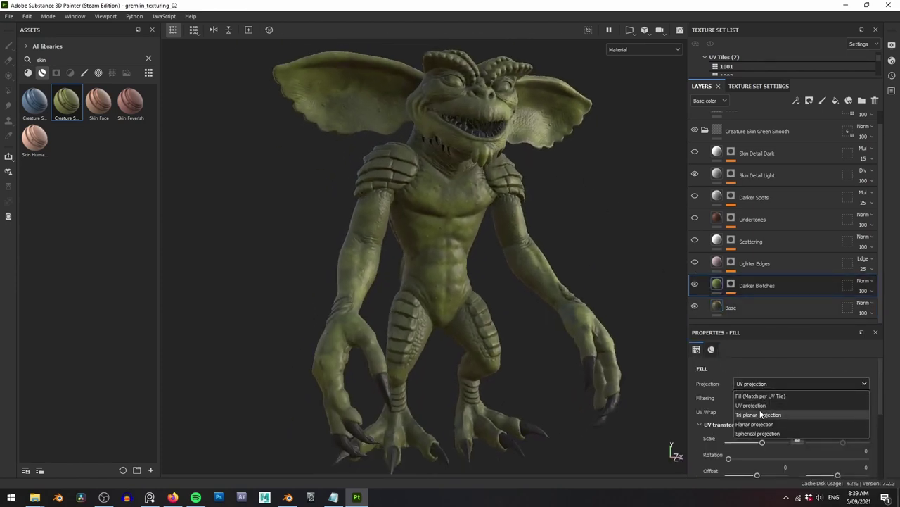
pyautogui.click(760, 413)
pyautogui.keyDown('alt'); pyautogui.moveTo(625, 261); pyautogui.dragTo(621, 213); pyautogui.keyUp('alt')
pyautogui.scroll(4, 621, 212)
pyautogui.scroll(-3, 621, 213)
pyautogui.moveTo(622, 213)
pyautogui.keyDown('alt'); pyautogui.mouseDown(button='middle')
pyautogui.moveTo(623, 234)
pyautogui.moveTo(614, 204)
pyautogui.mouseUp(button='middle'); pyautogui.keyUp('alt')
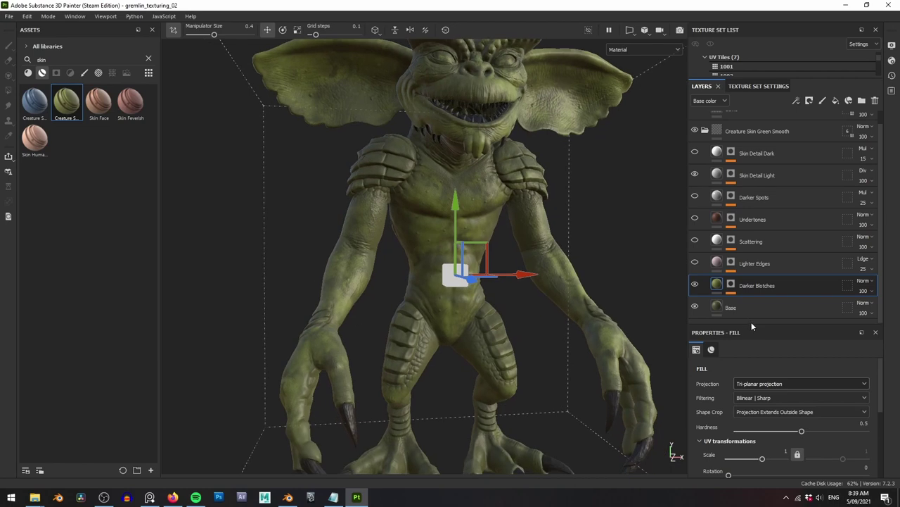
# Darken and desaturate the Darker Blotches layer's base color.
pyautogui.moveTo(752, 325); pyautogui.dragTo(750, 246)
pyautogui.scroll(-3, 720, 329)
pyautogui.scroll(-1, 720, 329)
pyautogui.click(740, 393)
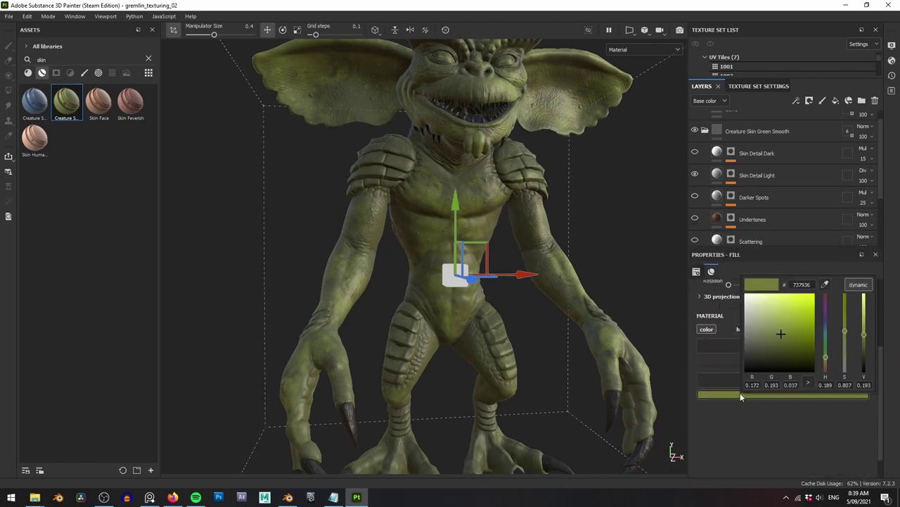
pyautogui.moveTo(779, 346); pyautogui.dragTo(754, 360)
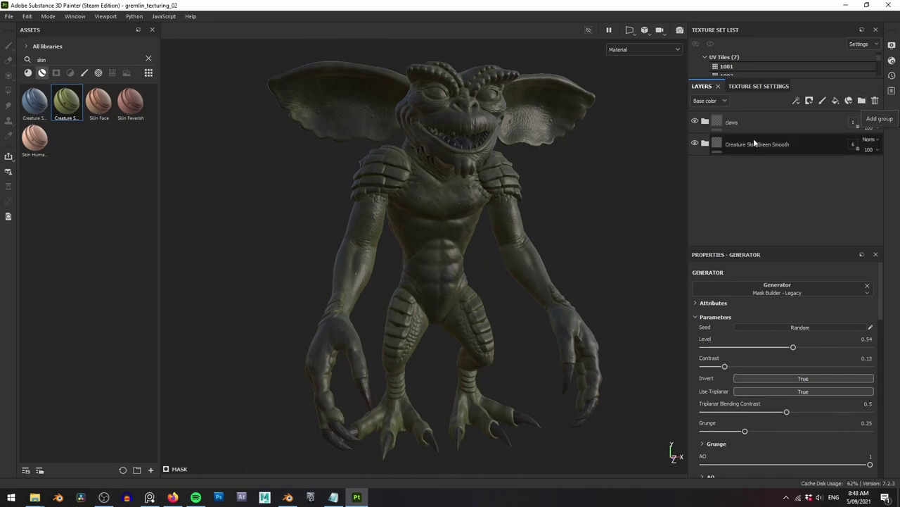
# Lower the Global Balance of the Lighter Edges layer's Curvature generator to about 0.13.
pyautogui.click(696, 195)
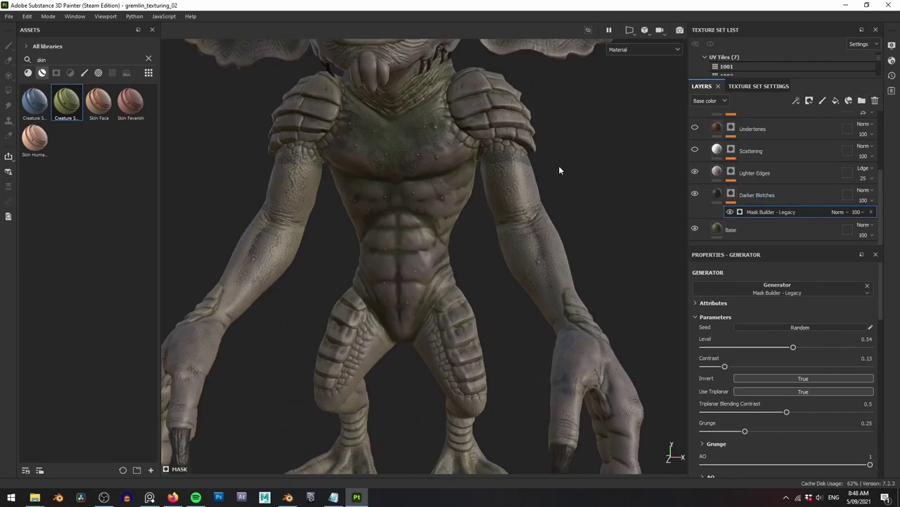
pyautogui.scroll(1, 751, 340)
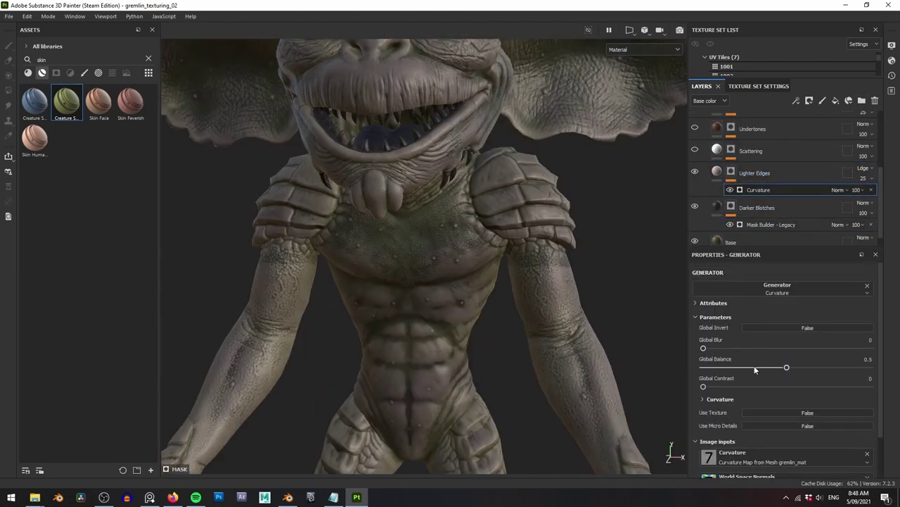
pyautogui.moveTo(755, 367); pyautogui.dragTo(731, 369)
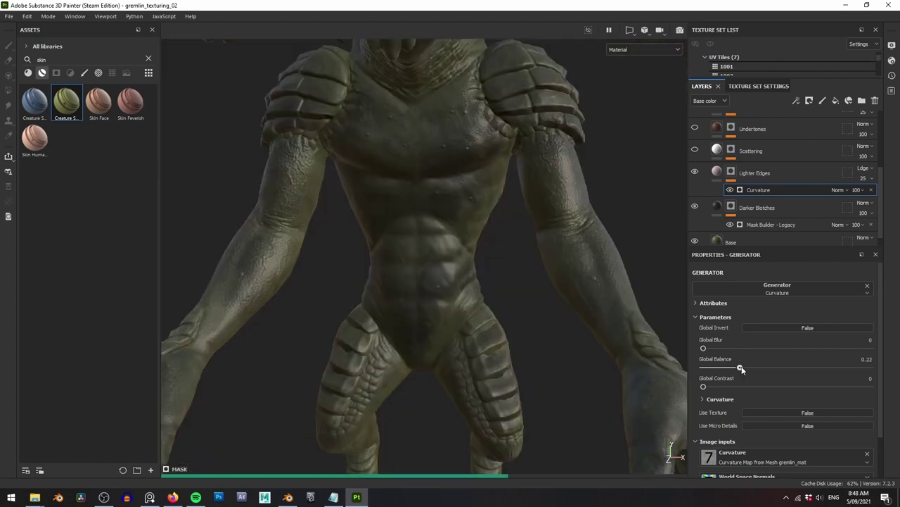
pyautogui.moveTo(741, 369); pyautogui.dragTo(744, 370)
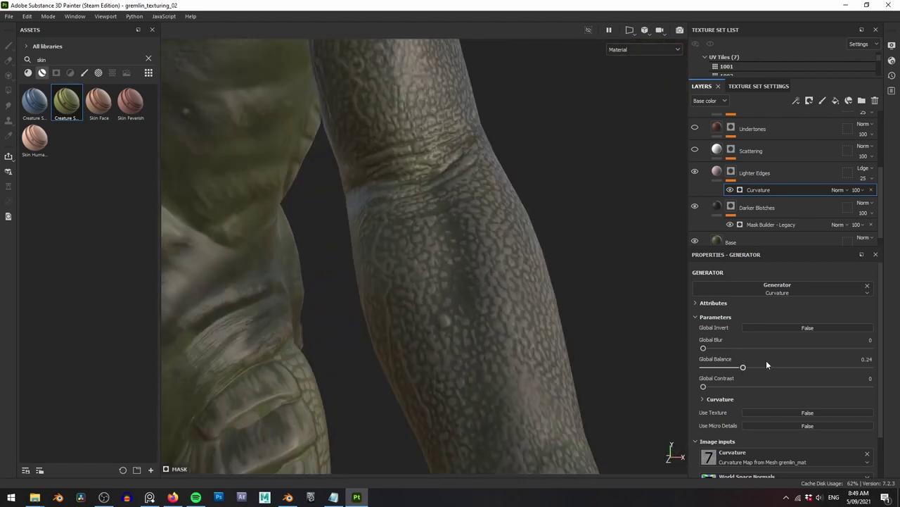
pyautogui.click(727, 366)
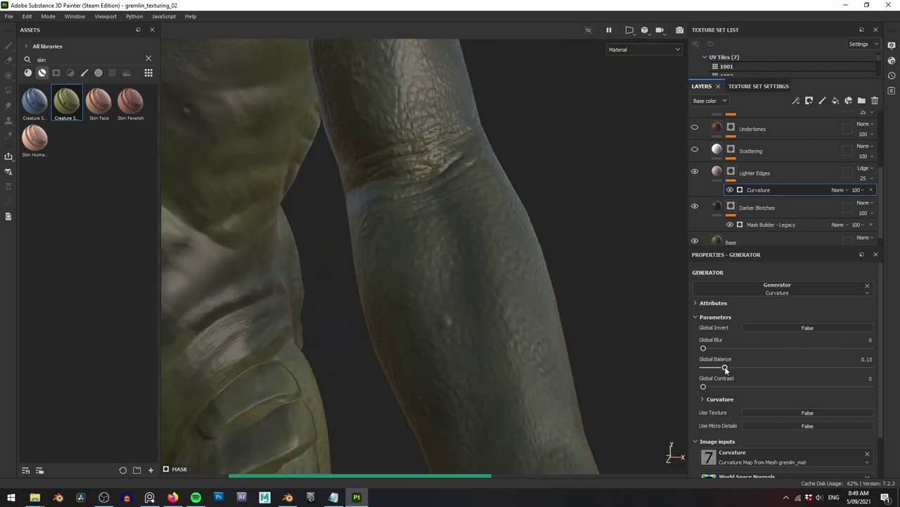
# Recolor the Lighter Edges layer with a green sampled from the gremlin's skin and fine-tune its shade.
pyautogui.click(717, 171)
pyautogui.click(781, 365)
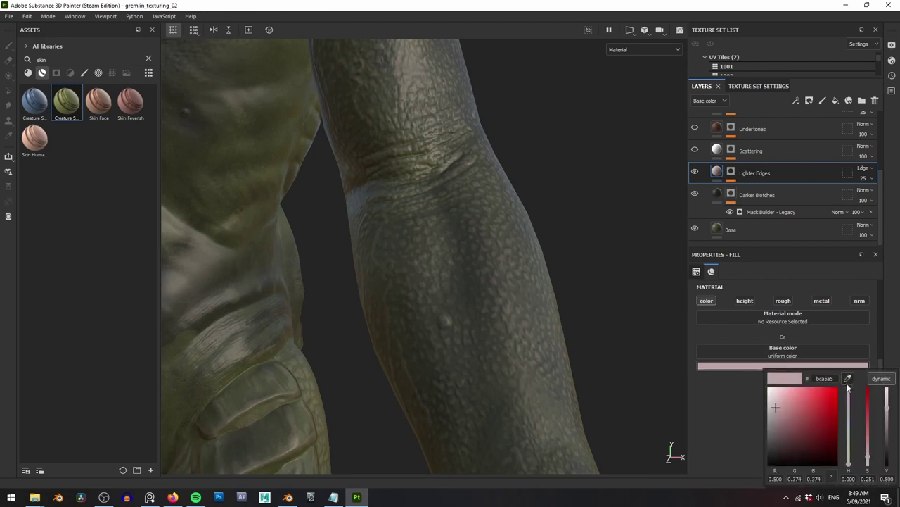
pyautogui.moveTo(847, 379); pyautogui.dragTo(257, 180)
pyautogui.moveTo(816, 410); pyautogui.dragTo(806, 424)
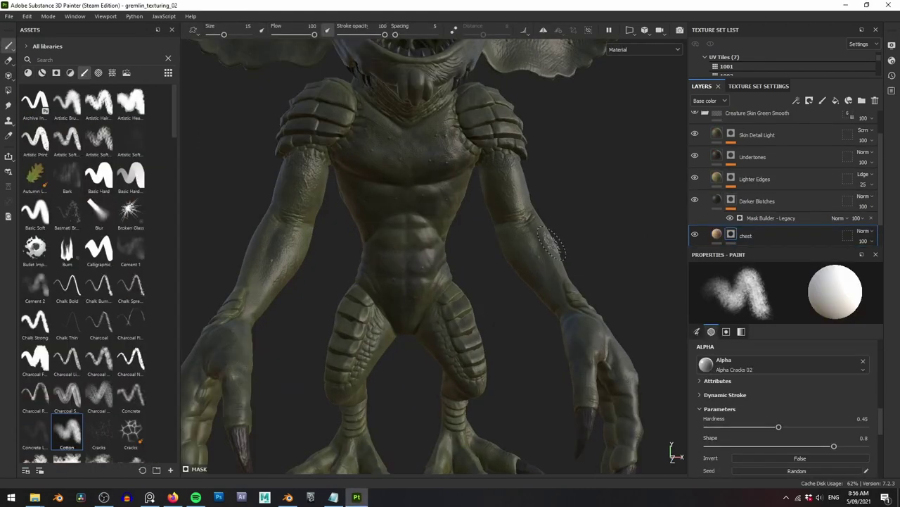
# Try painting mirrored Cotton brush strokes on the abdomen in the chest layer's mask.
pyautogui.moveTo(467, 208); pyautogui.dragTo(475, 240)
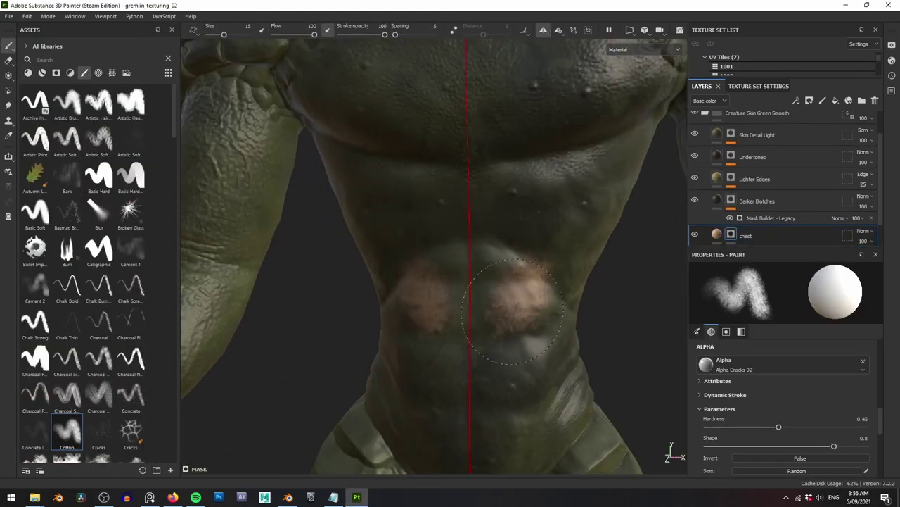
pyautogui.moveTo(513, 312); pyautogui.dragTo(496, 310)
pyautogui.moveTo(556, 282)
pyautogui.keyDown('alt'); pyautogui.mouseDown()
pyautogui.moveTo(517, 250)
pyautogui.moveTo(542, 246)
pyautogui.mouseUp(); pyautogui.keyUp('alt')
pyautogui.hotkey('ctrl', 'z')
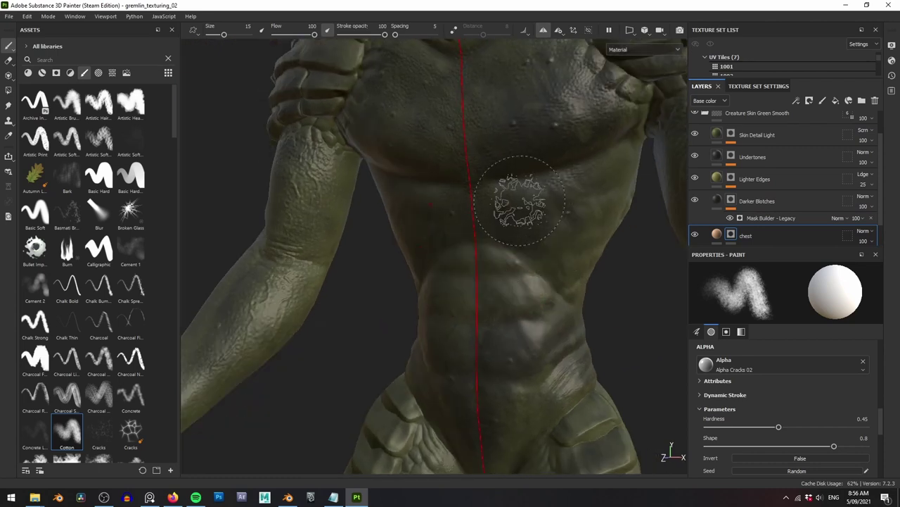
# Test longer Cotton brush strokes down the torso in the chest layer's mask and undo them.
pyautogui.keyDown('alt'); pyautogui.moveTo(520, 200); pyautogui.dragTo(506, 211); pyautogui.keyUp('alt')
pyautogui.moveTo(506, 211); pyautogui.dragTo(482, 366)
pyautogui.scroll(3, 492, 310)
pyautogui.moveTo(534, 211); pyautogui.dragTo(563, 260)
pyautogui.hotkey('ctrl', 'z')
pyautogui.hotkey('ctrl', 'z')
pyautogui.scroll(-3, 584, 183)
pyautogui.keyDown('alt'); pyautogui.moveTo(587, 182); pyautogui.dragTo(548, 211); pyautogui.keyUp('alt')
# Choose the Dirt 1 brush at a size of about 8.95 and paint mirrored strokes over the abdomen in the chest layer's mask.
pyautogui.moveTo(30, 300)
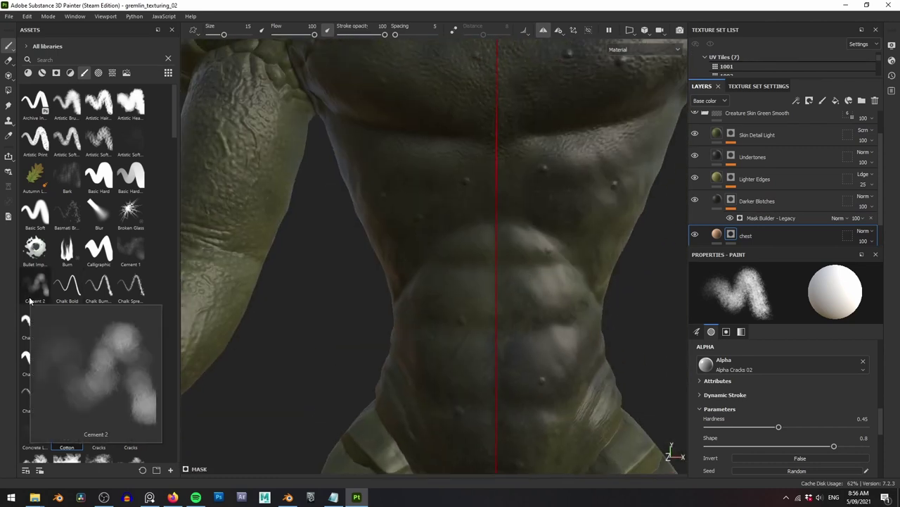
pyautogui.scroll(-4, 165, 289)
pyautogui.moveTo(27, 320)
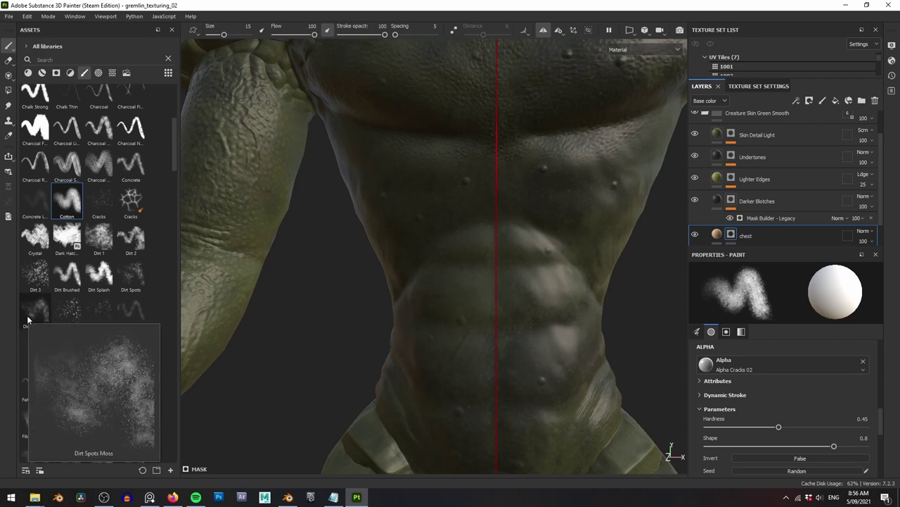
pyautogui.click(99, 238)
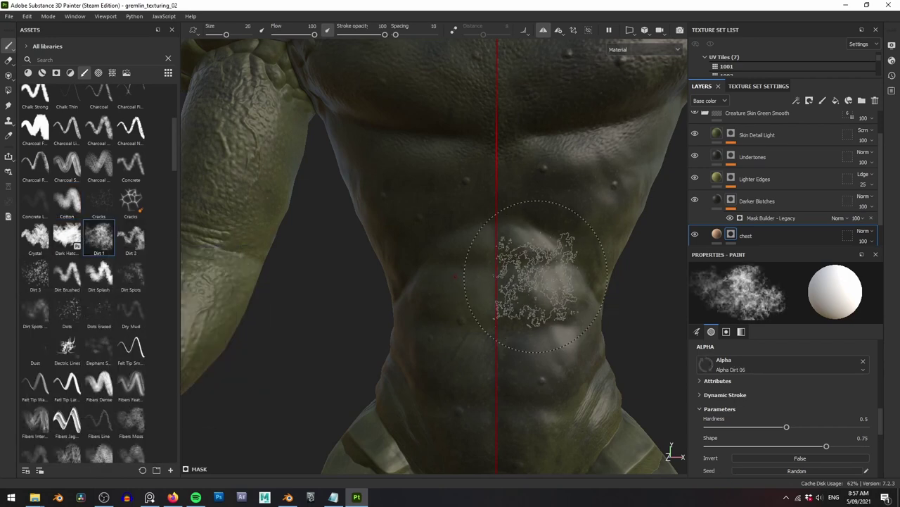
pyautogui.moveTo(536, 275); pyautogui.dragTo(563, 281)
pyautogui.moveTo(563, 281)
pyautogui.keyDown('alt'); pyautogui.mouseDown()
pyautogui.moveTo(521, 260)
pyautogui.moveTo(450, 281)
pyautogui.mouseUp(); pyautogui.keyUp('alt')
pyautogui.rightClick(441, 242)
pyautogui.moveTo(487, 310); pyautogui.dragTo(486, 310)
pyautogui.scroll(-3, 422, 281)
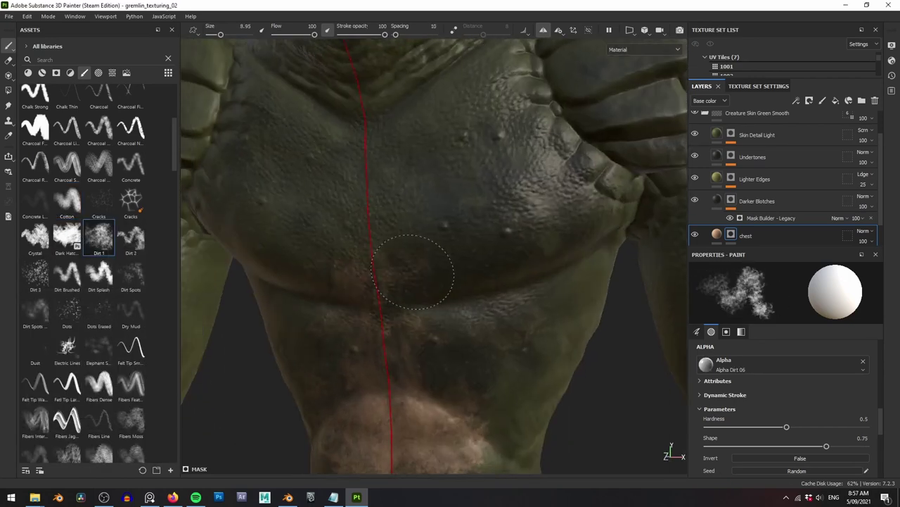
# Paint the pectoral area in the chest layer's mask and hide the Darker Blotches layer.
pyautogui.moveTo(412, 286)
pyautogui.mouseDown()
pyautogui.moveTo(453, 251)
pyautogui.moveTo(577, 277)
pyautogui.moveTo(654, 215)
pyautogui.moveTo(534, 158)
pyautogui.moveTo(478, 190)
pyautogui.mouseUp()
pyautogui.click(695, 199)
pyautogui.keyDown('alt'); pyautogui.moveTo(478, 190); pyautogui.dragTo(408, 300); pyautogui.keyUp('alt')
pyautogui.keyDown('alt'); pyautogui.moveTo(452, 293); pyautogui.dragTo(432, 162, button='middle'); pyautogui.keyUp('alt')
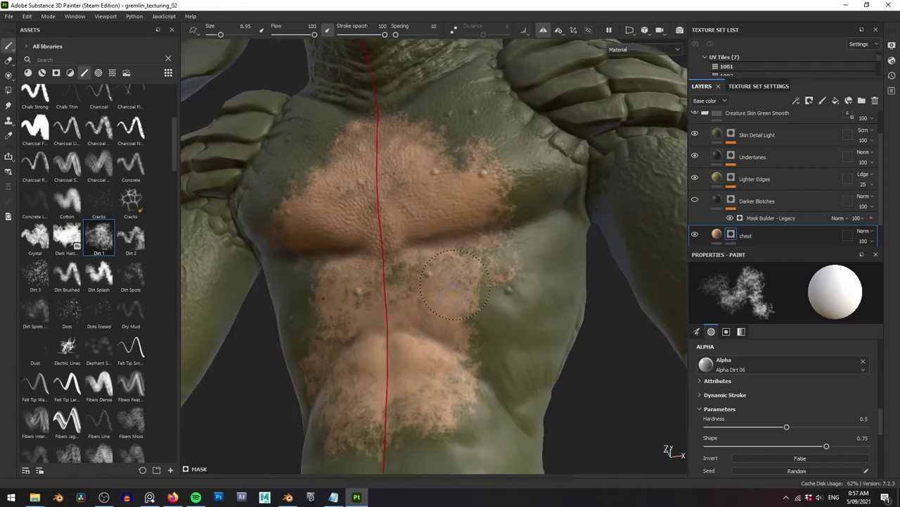
# Extend the mirrored Dirt 1 painting down the lower abdomen to the groin in the chest layer's mask.
pyautogui.keyDown('alt'); pyautogui.moveTo(422, 352); pyautogui.dragTo(412, 106, button='middle'); pyautogui.keyUp('alt')
pyautogui.moveTo(401, 190); pyautogui.dragTo(414, 249)
pyautogui.moveTo(419, 299); pyautogui.dragTo(451, 338)
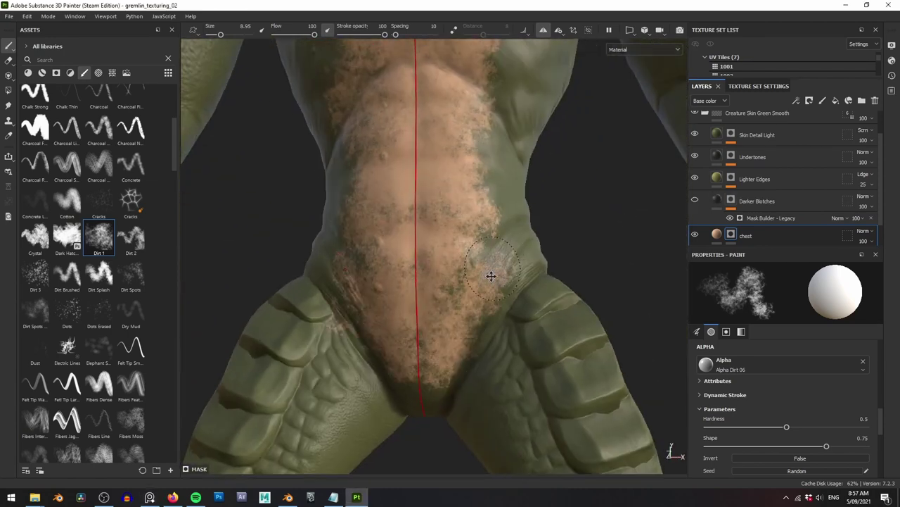
pyautogui.moveTo(490, 275)
pyautogui.keyDown('alt'); pyautogui.mouseDown()
pyautogui.moveTo(446, 249)
pyautogui.moveTo(450, 204)
pyautogui.mouseUp(); pyautogui.keyUp('alt')
pyautogui.keyDown('alt'); pyautogui.moveTo(498, 256); pyautogui.dragTo(485, 204); pyautogui.keyUp('alt')
pyautogui.moveTo(382, 228); pyautogui.dragTo(377, 257)
# Paint skin patches over the hip creases and inner thighs in the chest layer's mask.
pyautogui.moveTo(366, 240)
pyautogui.keyDown('alt'); pyautogui.mouseDown()
pyautogui.moveTo(396, 209)
pyautogui.moveTo(450, 190)
pyautogui.mouseUp(); pyautogui.keyUp('alt')
pyautogui.moveTo(422, 246); pyautogui.dragTo(401, 303)
pyautogui.keyDown('alt'); pyautogui.moveTo(451, 233); pyautogui.dragTo(444, 204); pyautogui.keyUp('alt')
pyautogui.moveTo(450, 218); pyautogui.dragTo(422, 275)
pyautogui.moveTo(485, 247)
pyautogui.keyDown('alt'); pyautogui.mouseDown()
pyautogui.moveTo(358, 257)
pyautogui.moveTo(366, 232)
pyautogui.mouseUp(); pyautogui.keyUp('alt')
pyautogui.moveTo(422, 232)
pyautogui.mouseDown()
pyautogui.moveTo(527, 277)
pyautogui.moveTo(591, 287)
pyautogui.mouseUp()
pyautogui.keyDown('alt'); pyautogui.moveTo(493, 275); pyautogui.dragTo(556, 274); pyautogui.keyUp('alt')
pyautogui.keyDown('alt'); pyautogui.moveTo(534, 281); pyautogui.dragTo(565, 271, button='middle'); pyautogui.keyUp('alt')
pyautogui.keyDown('alt'); pyautogui.moveTo(566, 270); pyautogui.dragTo(535, 246); pyautogui.keyUp('alt')
pyautogui.moveTo(520, 183)
pyautogui.mouseDown()
pyautogui.moveTo(570, 225)
pyautogui.moveTo(436, 231)
pyautogui.moveTo(534, 232)
pyautogui.mouseUp()
# Reduce the brush size to about 2.81 and paint a tapered stripe from the chest patch across the upper ribs.
pyautogui.keyDown('alt'); pyautogui.moveTo(422, 211); pyautogui.dragTo(478, 211, button='right'); pyautogui.keyUp('alt')
pyautogui.keyDown('alt'); pyautogui.moveTo(507, 183); pyautogui.dragTo(484, 166); pyautogui.keyUp('alt')
pyautogui.scroll(1, 498, 144)
pyautogui.rightClick(497, 138)
pyautogui.moveTo(549, 260); pyautogui.dragTo(532, 260)
pyautogui.moveTo(492, 179); pyautogui.dragTo(524, 168)
pyautogui.keyDown('alt'); pyautogui.moveTo(521, 281); pyautogui.dragTo(501, 274); pyautogui.keyUp('alt')
pyautogui.keyDown('alt'); pyautogui.moveTo(501, 275); pyautogui.dragTo(470, 210, button='middle'); pyautogui.keyUp('alt')
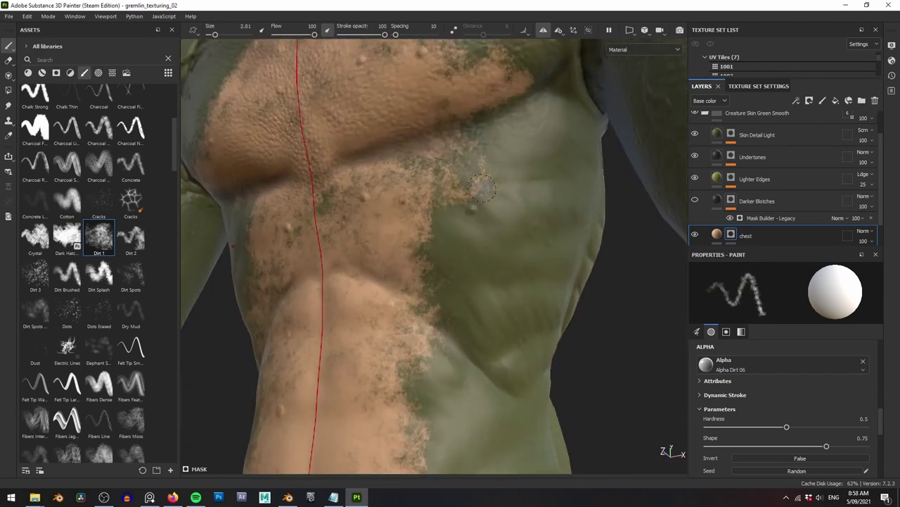
pyautogui.moveTo(567, 168); pyautogui.dragTo(492, 188)
# Paint another tapered stripe from the abdomen across the gremlin's lower flank.
pyautogui.keyDown('alt'); pyautogui.moveTo(421, 345); pyautogui.dragTo(432, 240, button='middle'); pyautogui.keyUp('alt')
pyautogui.moveTo(432, 239)
pyautogui.keyDown('alt'); pyautogui.mouseDown()
pyautogui.moveTo(458, 224)
pyautogui.moveTo(444, 232)
pyautogui.mouseUp(); pyautogui.keyUp('alt')
pyautogui.moveTo(496, 190)
pyautogui.mouseDown()
pyautogui.moveTo(449, 234)
pyautogui.moveTo(472, 255)
pyautogui.moveTo(459, 262)
pyautogui.mouseUp()
pyautogui.scroll(-1, 444, 254)
pyautogui.scroll(-5, 414, 268)
pyautogui.keyDown('alt'); pyautogui.moveTo(459, 127); pyautogui.dragTo(356, 204, button='middle'); pyautogui.keyUp('alt')
pyautogui.keyDown('alt'); pyautogui.moveTo(356, 204); pyautogui.dragTo(299, 205); pyautogui.keyUp('alt')
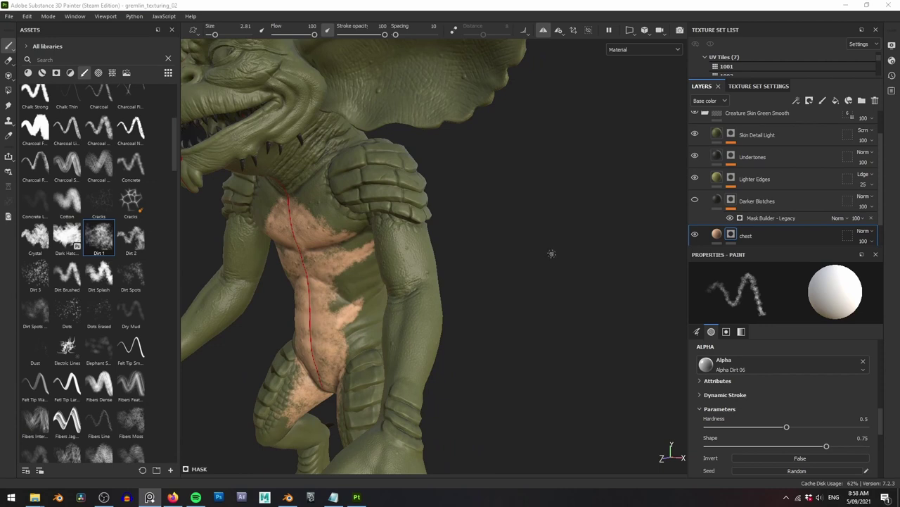
# Set the brush size to about 3.1 and paint a band across the front of the arm above the elbow.
pyautogui.keyDown('alt'); pyautogui.moveTo(429, 247); pyautogui.dragTo(485, 249); pyautogui.keyUp('alt')
pyautogui.scroll(5, 436, 254)
pyautogui.keyDown('alt'); pyautogui.moveTo(415, 274); pyautogui.dragTo(422, 296, button='middle'); pyautogui.keyUp('alt')
pyautogui.rightClick(422, 296)
pyautogui.moveTo(449, 344); pyautogui.dragTo(451, 345)
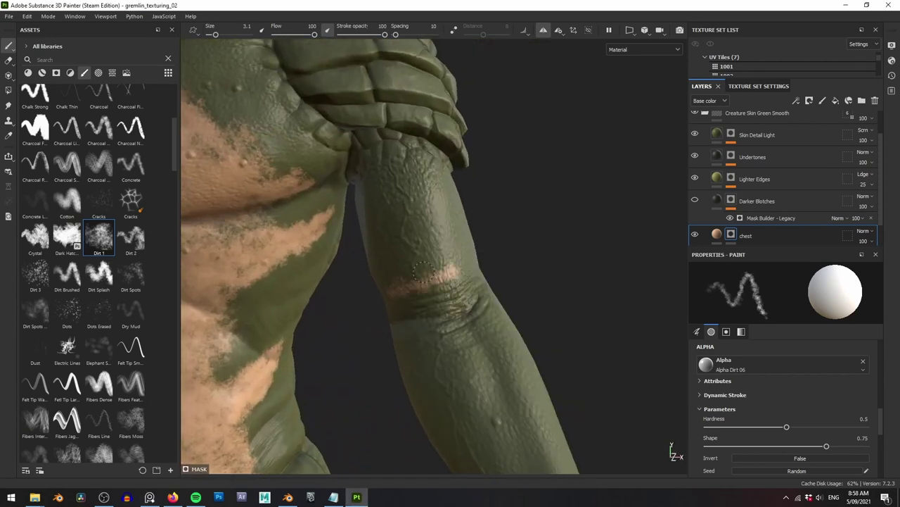
pyautogui.moveTo(423, 272); pyautogui.dragTo(461, 266)
# Continue the skin-colored band around the outer and back sides of the arm above the elbow.
pyautogui.moveTo(460, 266)
pyautogui.keyDown('alt'); pyautogui.mouseDown()
pyautogui.moveTo(386, 279)
pyautogui.moveTo(386, 261)
pyautogui.mouseUp(); pyautogui.keyUp('alt')
pyautogui.scroll(4, 394, 264)
pyautogui.moveTo(518, 299)
pyautogui.mouseDown()
pyautogui.moveTo(476, 318)
pyautogui.moveTo(406, 266)
pyautogui.mouseUp()
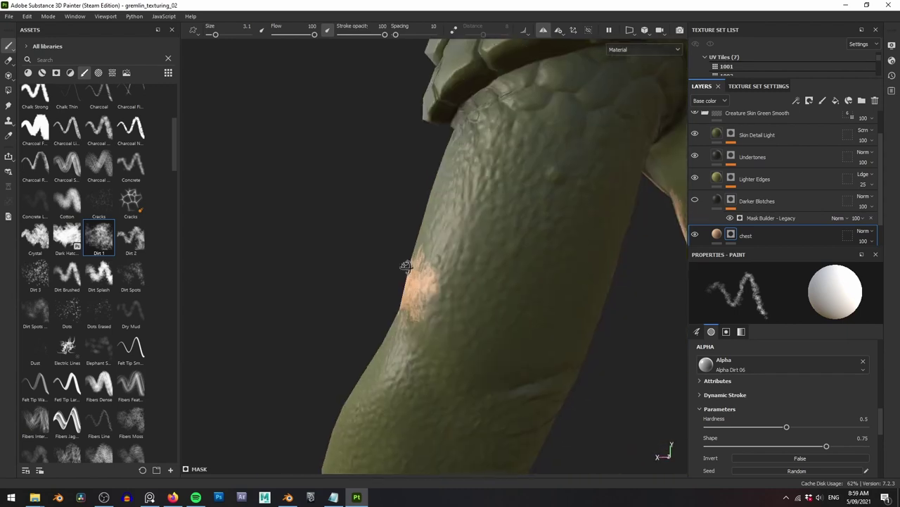
pyautogui.keyDown('alt'); pyautogui.moveTo(427, 299); pyautogui.dragTo(398, 300); pyautogui.keyUp('alt')
pyautogui.moveTo(422, 313)
pyautogui.mouseDown()
pyautogui.moveTo(470, 337)
pyautogui.moveTo(468, 330)
pyautogui.mouseUp()
pyautogui.moveTo(520, 320)
pyautogui.keyDown('alt'); pyautogui.mouseDown()
pyautogui.moveTo(468, 307)
pyautogui.moveTo(503, 296)
pyautogui.mouseUp(); pyautogui.keyUp('alt')
pyautogui.moveTo(387, 278); pyautogui.dragTo(441, 287)
pyautogui.keyDown('alt'); pyautogui.moveTo(386, 282); pyautogui.dragTo(401, 260, button='right'); pyautogui.keyUp('alt')
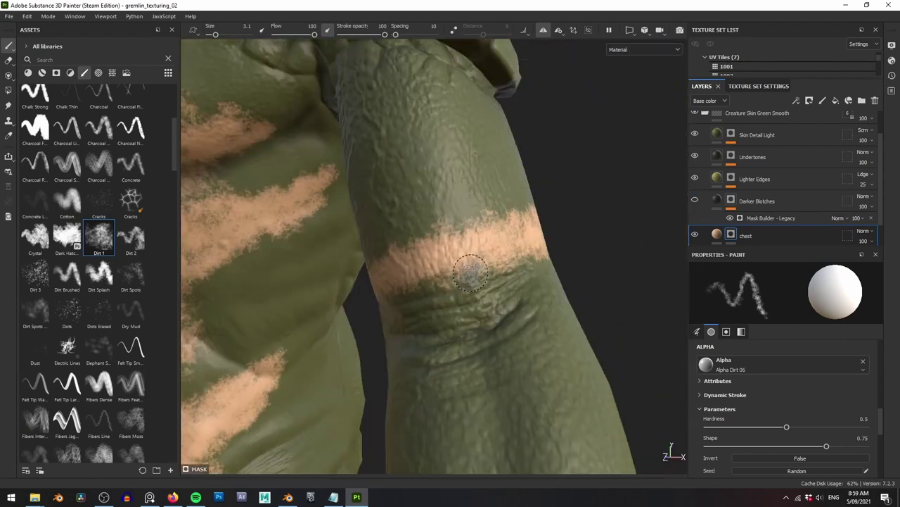
pyautogui.keyDown('alt'); pyautogui.moveTo(401, 260); pyautogui.dragTo(373, 260); pyautogui.keyUp('alt')
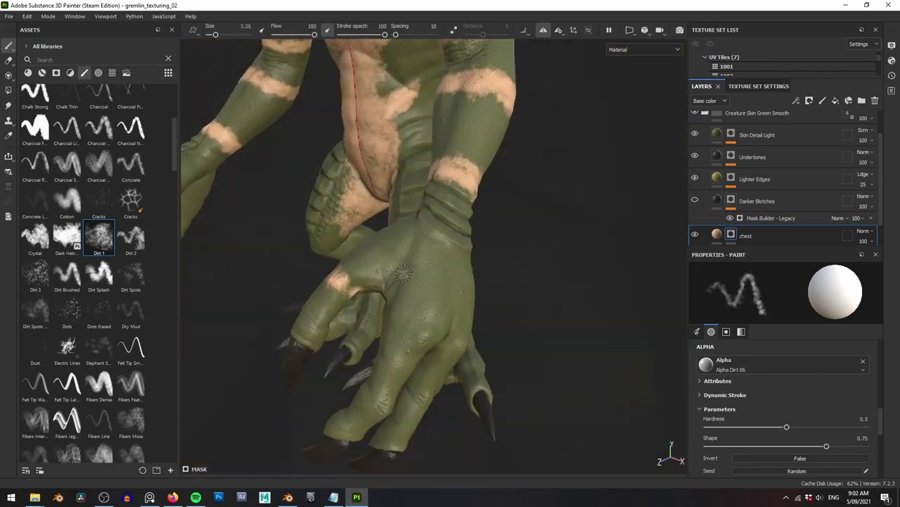
# Paint skin patches over the knuckles and finger joints of the hand with a brush size of about 3.25.
pyautogui.keyDown('alt'); pyautogui.moveTo(365, 261); pyautogui.dragTo(394, 264); pyautogui.keyUp('alt')
pyautogui.keyDown('alt'); pyautogui.moveTo(394, 264); pyautogui.dragTo(323, 281); pyautogui.keyUp('alt')
pyautogui.keyDown('alt'); pyautogui.moveTo(422, 281); pyautogui.dragTo(366, 271); pyautogui.keyUp('alt')
pyautogui.moveTo(352, 260)
pyautogui.mouseDown()
pyautogui.moveTo(362, 274)
pyautogui.moveTo(337, 271)
pyautogui.mouseUp()
pyautogui.moveTo(338, 270)
pyautogui.keyDown('alt'); pyautogui.mouseDown()
pyautogui.moveTo(387, 282)
pyautogui.moveTo(402, 296)
pyautogui.moveTo(506, 267)
pyautogui.moveTo(437, 246)
pyautogui.moveTo(585, 199)
pyautogui.mouseUp(); pyautogui.keyUp('alt')
pyautogui.moveTo(436, 267)
pyautogui.keyDown('alt'); pyautogui.mouseDown()
pyautogui.moveTo(464, 204)
pyautogui.moveTo(417, 246)
pyautogui.moveTo(443, 273)
pyautogui.moveTo(422, 279)
pyautogui.moveTo(431, 271)
pyautogui.mouseUp(); pyautogui.keyUp('alt')
pyautogui.moveTo(394, 275)
pyautogui.mouseDown()
pyautogui.moveTo(454, 296)
pyautogui.moveTo(492, 271)
pyautogui.moveTo(563, 260)
pyautogui.mouseUp()
pyautogui.keyDown('alt'); pyautogui.moveTo(410, 238); pyautogui.dragTo(486, 189, button='middle'); pyautogui.keyUp('alt')
pyautogui.moveTo(457, 162); pyautogui.dragTo(387, 218)
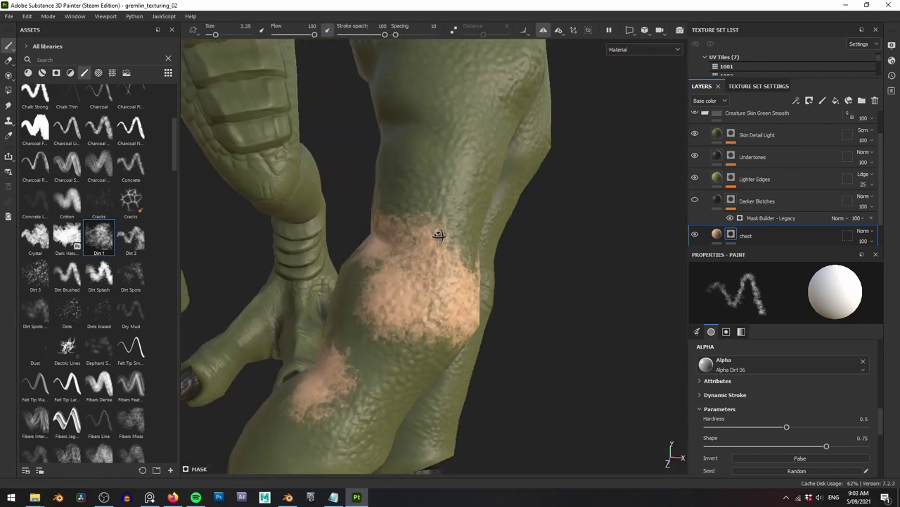
# Erase the edges of the knuckle patch with a soft eraser about 2.95 in size.
pyautogui.click(9, 60)
pyautogui.rightClick(399, 256)
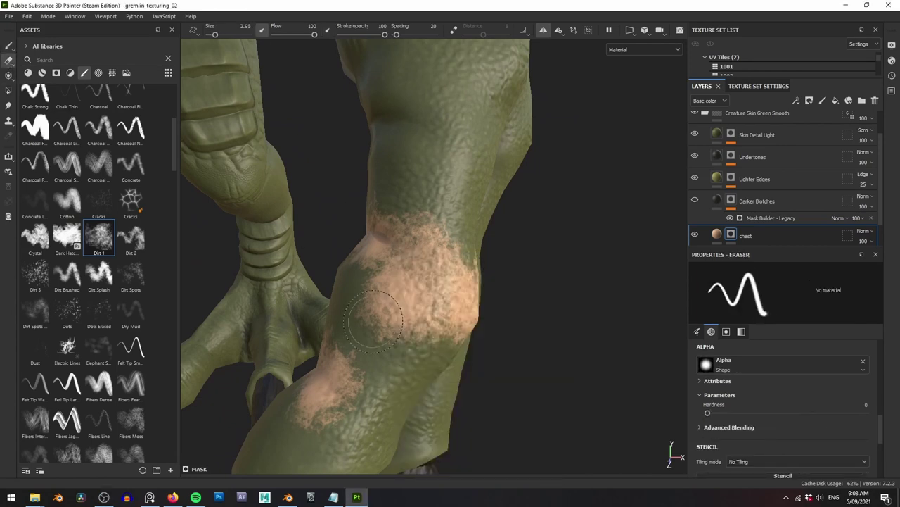
pyautogui.moveTo(436, 328)
pyautogui.keyDown('alt'); pyautogui.mouseDown()
pyautogui.moveTo(492, 221)
pyautogui.moveTo(419, 180)
pyautogui.mouseUp(); pyautogui.keyUp('alt')
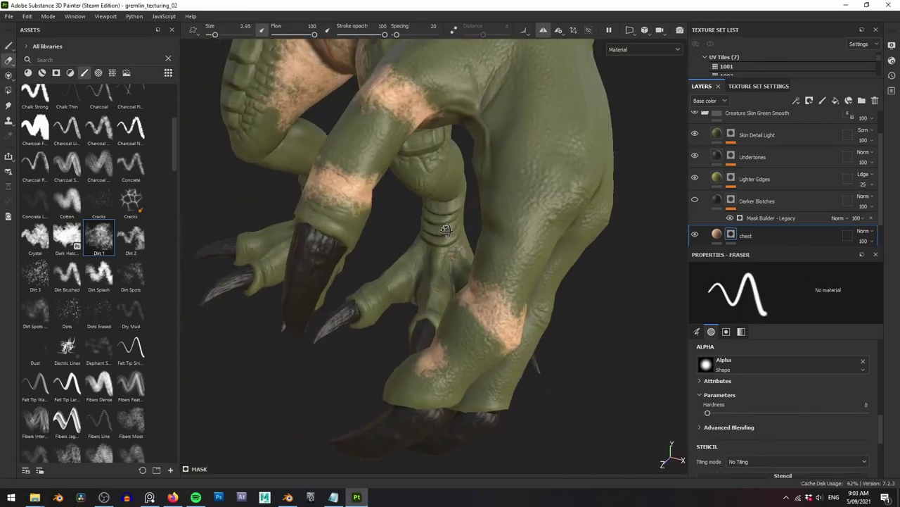
pyautogui.moveTo(446, 230)
pyautogui.keyDown('alt'); pyautogui.mouseDown()
pyautogui.moveTo(422, 246)
pyautogui.moveTo(394, 211)
pyautogui.moveTo(451, 232)
pyautogui.moveTo(305, 188)
pyautogui.moveTo(394, 211)
pyautogui.moveTo(444, 181)
pyautogui.moveTo(444, 246)
pyautogui.moveTo(399, 219)
pyautogui.moveTo(420, 236)
pyautogui.mouseUp(); pyautogui.keyUp('alt')
# Return to the Dirt 1 brush and paint bands around the remaining fingers and the forearm.
pyautogui.press('1')
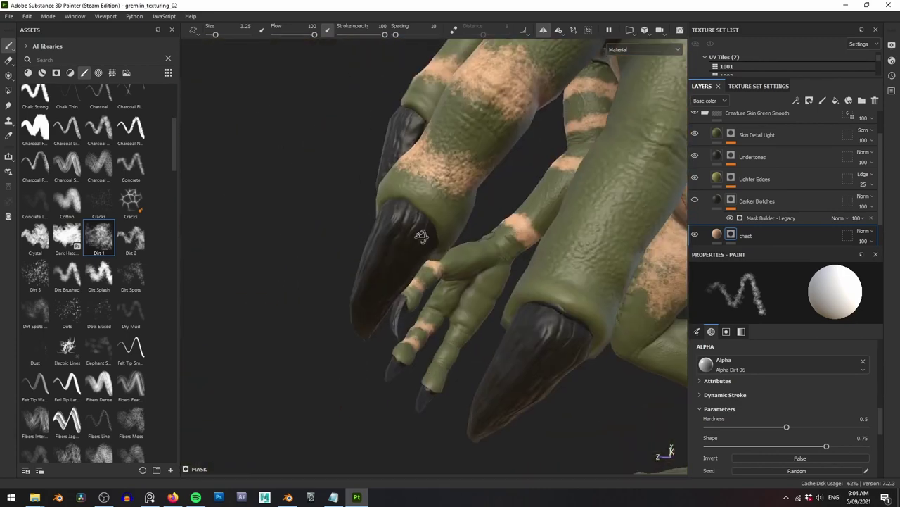
pyautogui.keyDown('alt'); pyautogui.moveTo(590, 279); pyautogui.dragTo(409, 220); pyautogui.keyUp('alt')
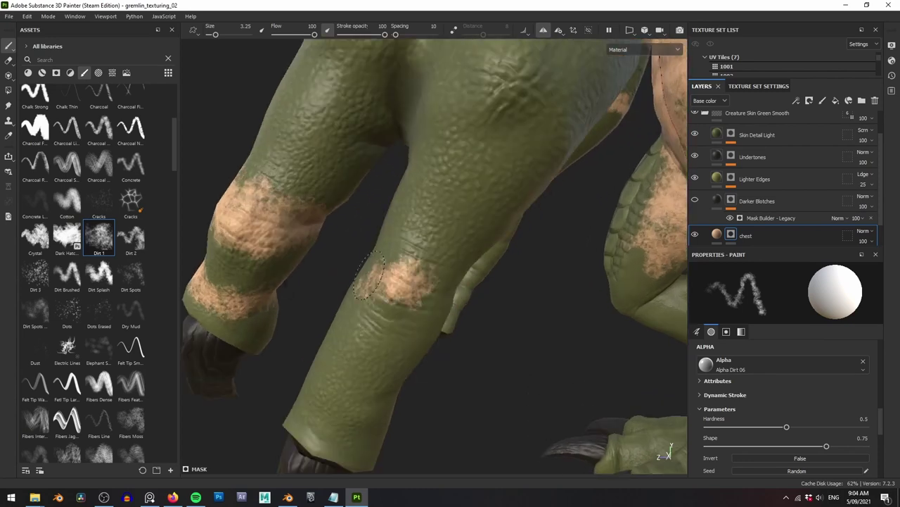
pyautogui.keyDown('alt'); pyautogui.moveTo(369, 276); pyautogui.dragTo(332, 278); pyautogui.keyUp('alt')
pyautogui.keyDown('alt'); pyautogui.moveTo(547, 247); pyautogui.dragTo(489, 251); pyautogui.keyUp('alt')
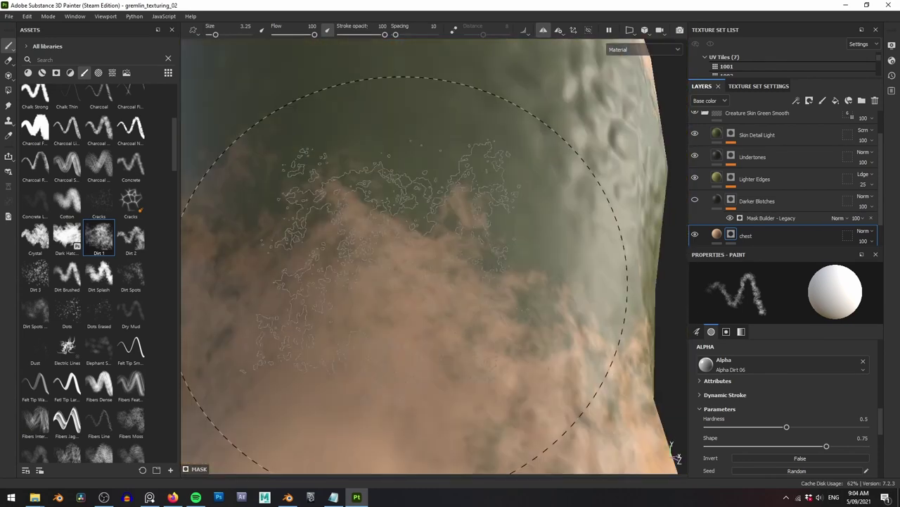
pyautogui.keyDown('alt'); pyautogui.moveTo(426, 261); pyautogui.dragTo(419, 239, button='middle'); pyautogui.keyUp('alt')
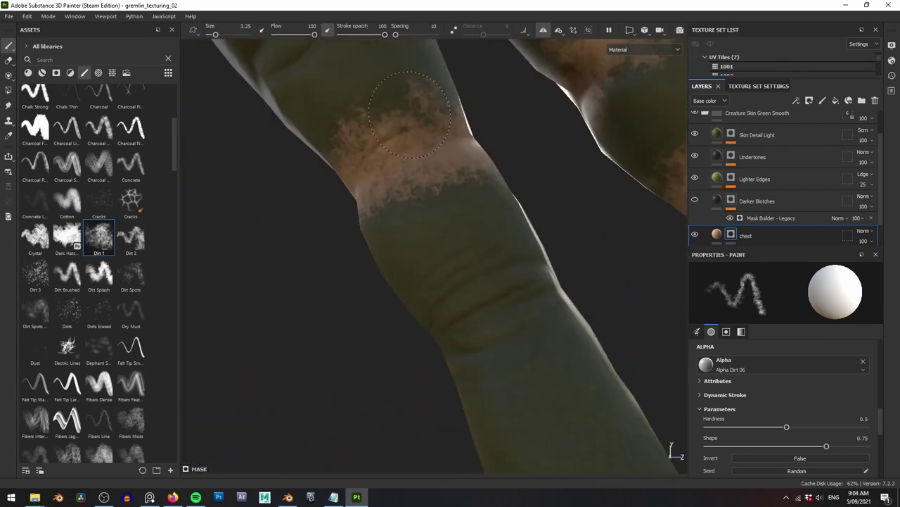
# Clean up the band edges with the eraser and paint a thin streak along the finger linking its patches.
pyautogui.click(9, 61)
pyautogui.moveTo(519, 199)
pyautogui.mouseDown()
pyautogui.moveTo(413, 247)
pyautogui.moveTo(493, 246)
pyautogui.moveTo(473, 226)
pyautogui.moveTo(422, 249)
pyautogui.moveTo(433, 231)
pyautogui.moveTo(485, 270)
pyautogui.mouseUp()
pyautogui.moveTo(486, 271); pyautogui.dragTo(478, 310)
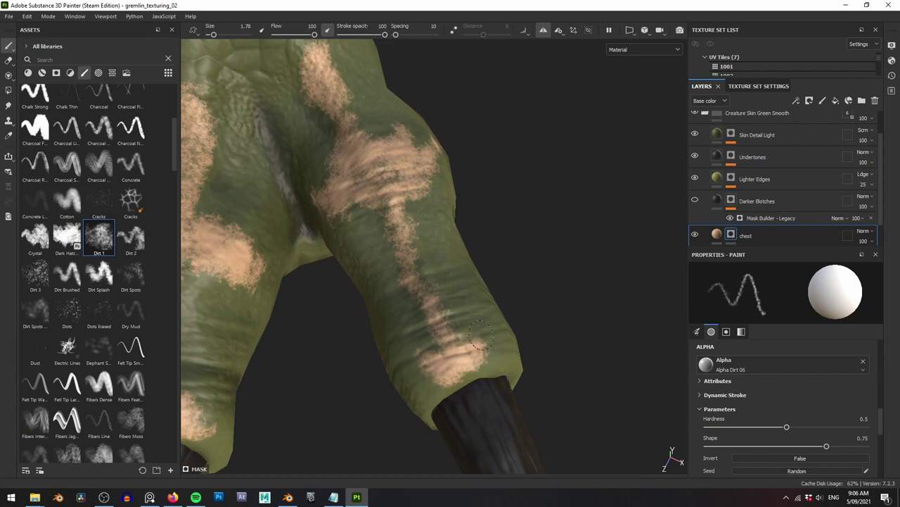
pyautogui.moveTo(443, 263)
pyautogui.keyDown('alt'); pyautogui.mouseDown()
pyautogui.moveTo(474, 203)
pyautogui.moveTo(457, 284)
pyautogui.mouseUp(); pyautogui.keyUp('alt')
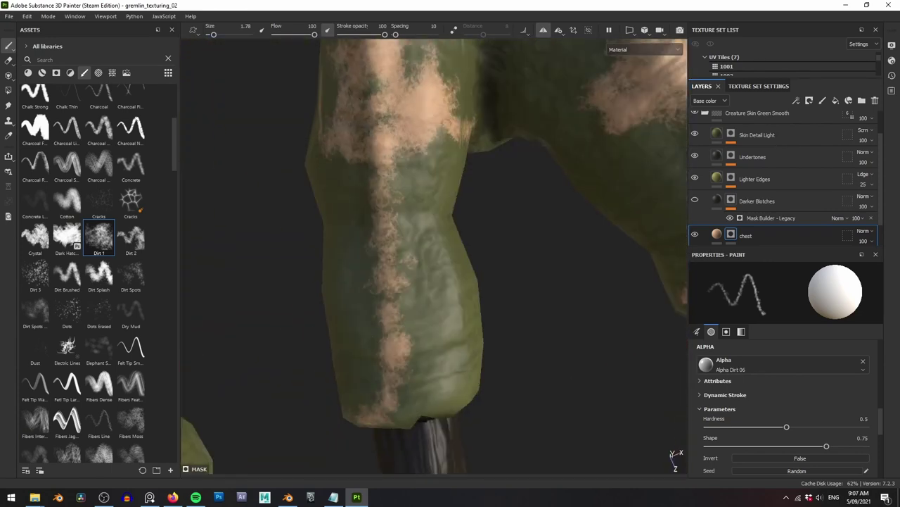
# Add a Blur filter to the chest layer's mask.
pyautogui.scroll(-1, 759, 228)
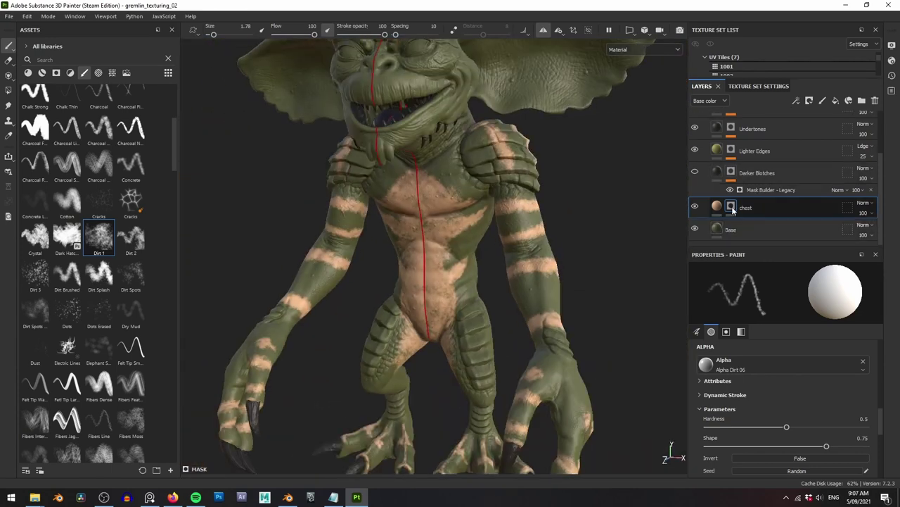
pyautogui.click(796, 100)
pyautogui.click(837, 133)
pyautogui.click(740, 291)
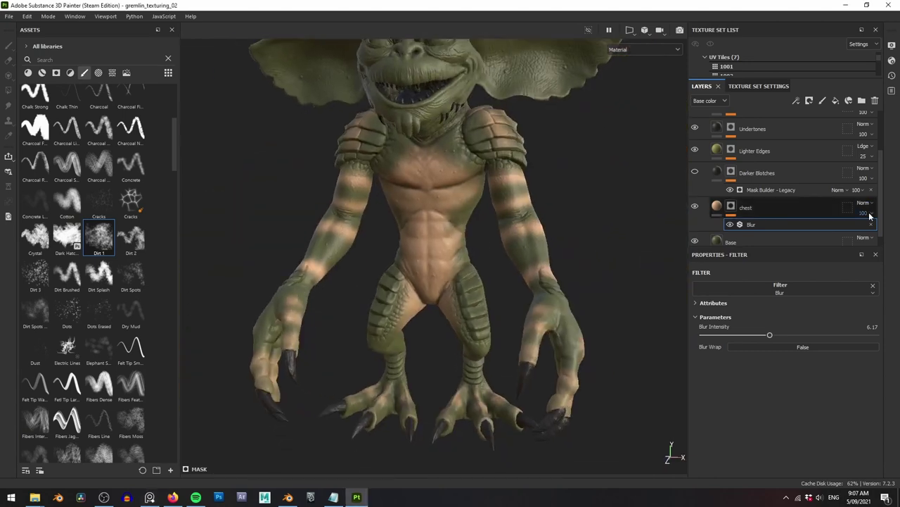
# Lower the chest layer's opacity to 31 and its Blur filter's intensity to 0.1.
pyautogui.scroll(-1, 873, 235)
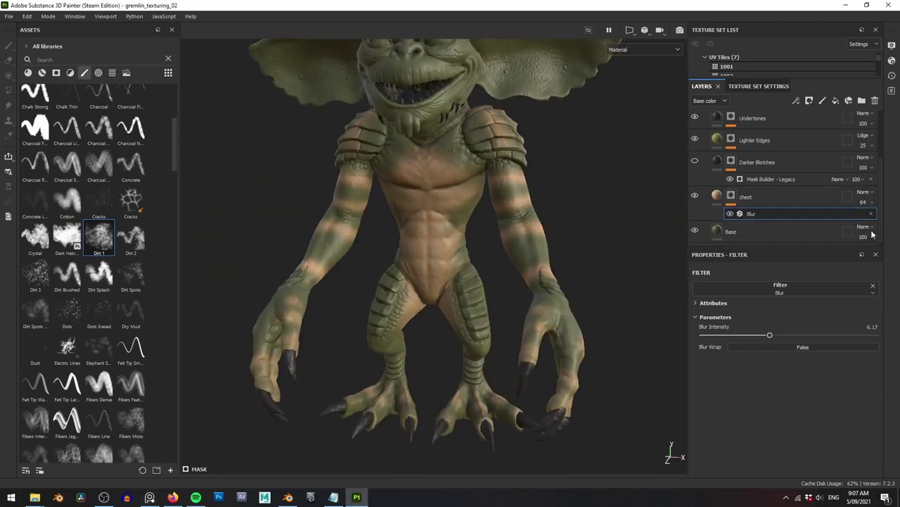
pyautogui.moveTo(880, 220); pyautogui.dragTo(874, 220)
pyautogui.moveTo(769, 336); pyautogui.dragTo(710, 337)
pyautogui.keyDown('alt'); pyautogui.moveTo(579, 310); pyautogui.dragTo(493, 232, button='middle'); pyautogui.keyUp('alt')
pyautogui.scroll(8, 492, 232)
pyautogui.moveTo(710, 336); pyautogui.dragTo(698, 337)
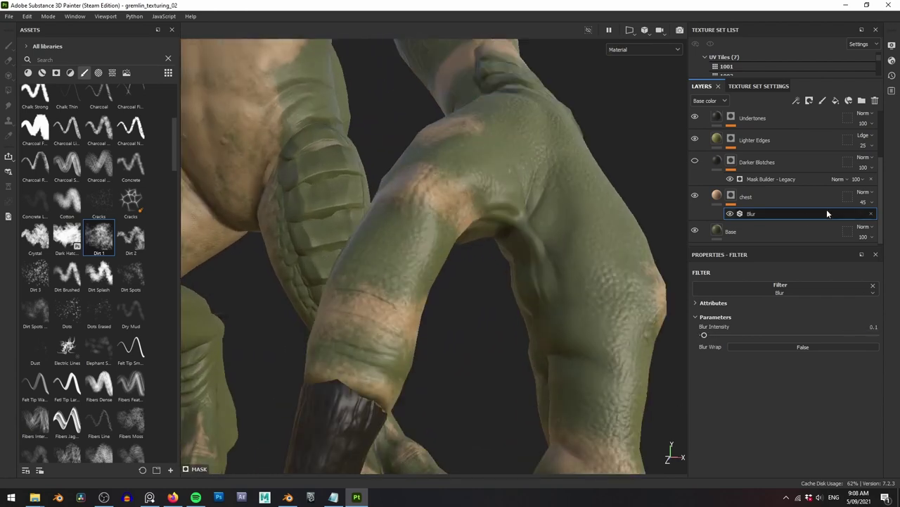
pyautogui.moveTo(872, 221); pyautogui.dragTo(862, 221)
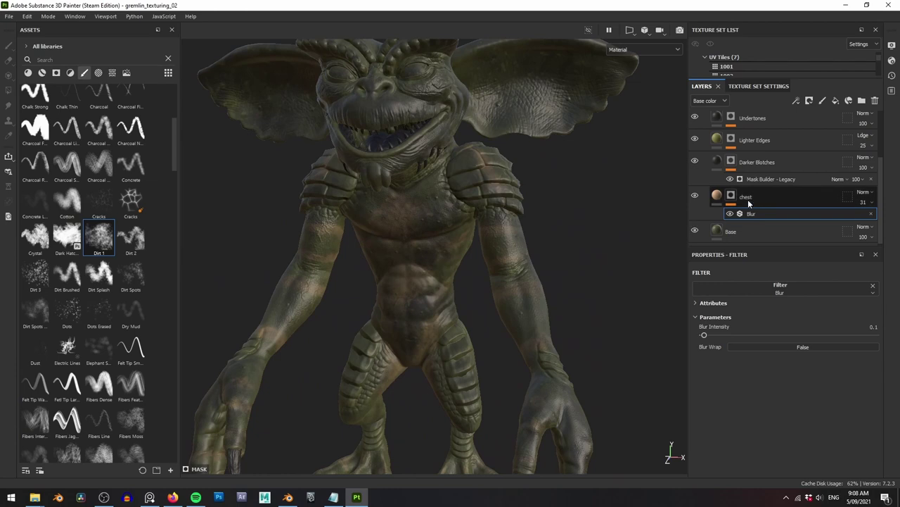
# Set the Darker Blotches layer's opacity to 75 and adjust the shade of its dark base color.
pyautogui.click(756, 162)
pyautogui.click(863, 167)
pyautogui.moveTo(888, 185)
pyautogui.mouseDown()
pyautogui.moveTo(857, 184)
pyautogui.moveTo(894, 185)
pyautogui.mouseUp()
pyautogui.click(716, 160)
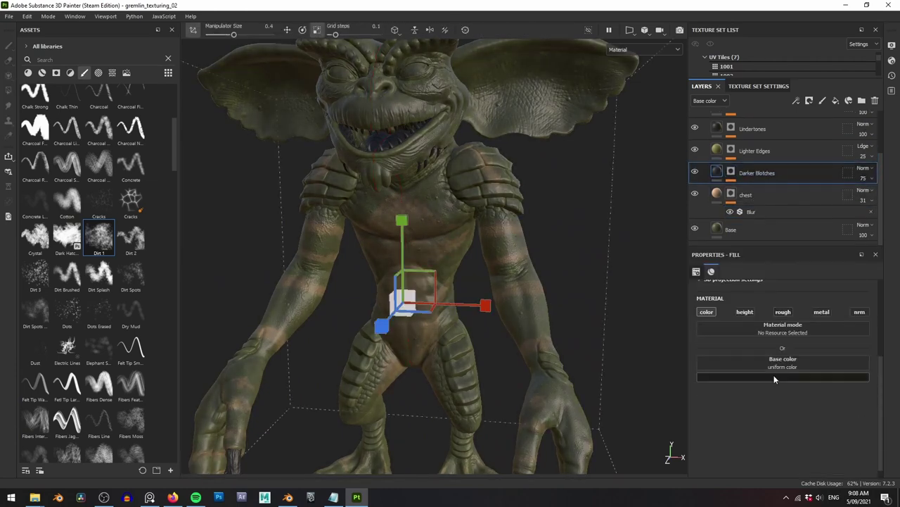
pyautogui.click(774, 377)
pyautogui.moveTo(781, 454); pyautogui.dragTo(777, 438)
# Darken the Base layer's base color to a very dark olive green.
pyautogui.click(731, 230)
pyautogui.click(757, 366)
pyautogui.click(783, 448)
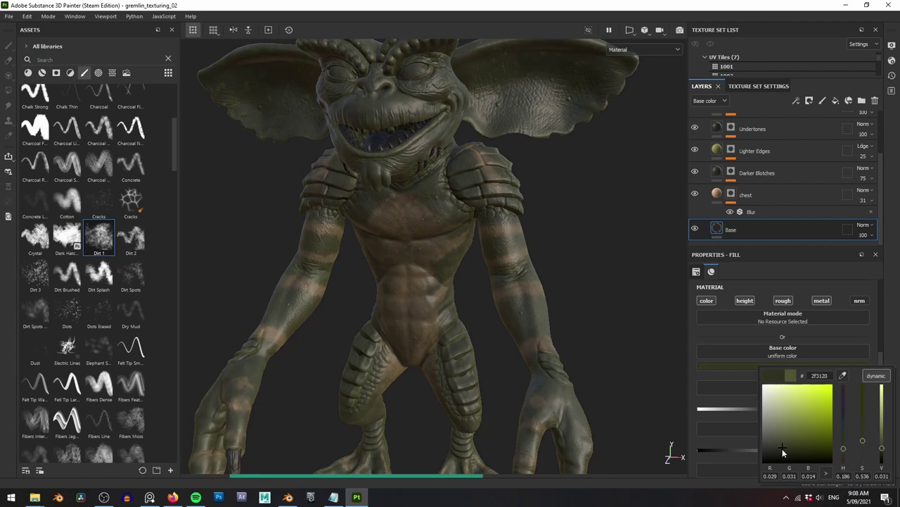
# Set the chest layer's opacity to 58 and its Blur filter's intensity to about 0.87.
pyautogui.click(717, 193)
pyautogui.click(869, 214)
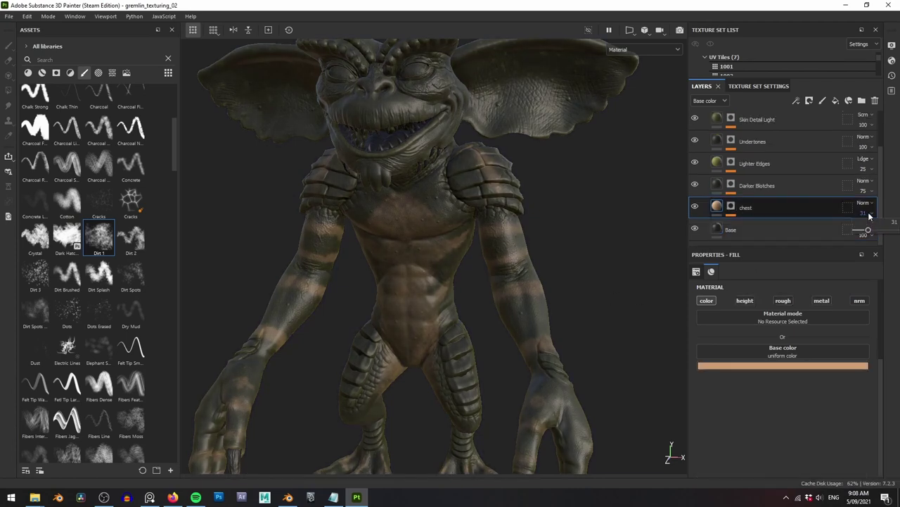
pyautogui.moveTo(873, 214); pyautogui.dragTo(883, 232)
pyautogui.keyDown('alt'); pyautogui.moveTo(634, 236); pyautogui.dragTo(600, 245, button='right'); pyautogui.keyUp('alt')
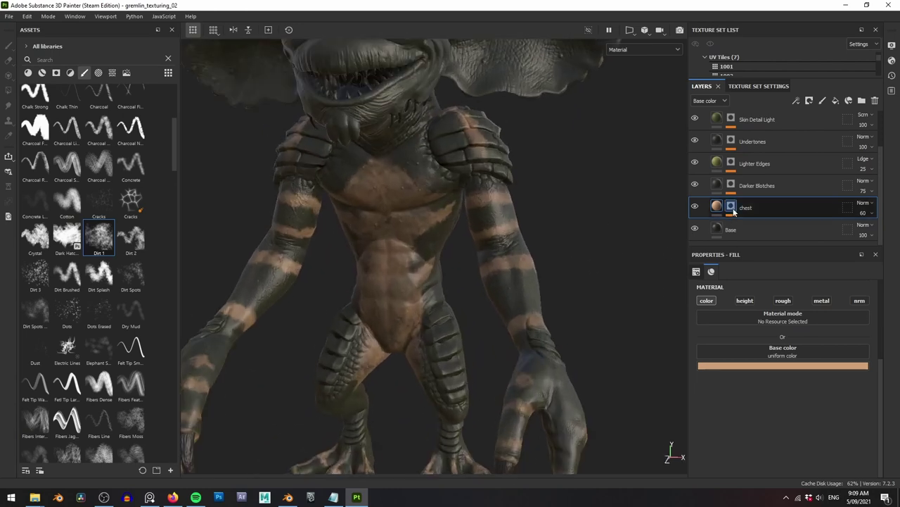
pyautogui.click(873, 231)
pyautogui.moveTo(872, 233)
pyautogui.mouseDown()
pyautogui.moveTo(861, 243)
pyautogui.moveTo(883, 232)
pyautogui.mouseUp()
pyautogui.click(871, 213)
pyautogui.keyDown('alt'); pyautogui.moveTo(598, 211); pyautogui.dragTo(626, 213); pyautogui.keyUp('alt')
pyautogui.keyDown('alt'); pyautogui.moveTo(626, 213); pyautogui.dragTo(598, 214, button='right'); pyautogui.keyUp('alt')
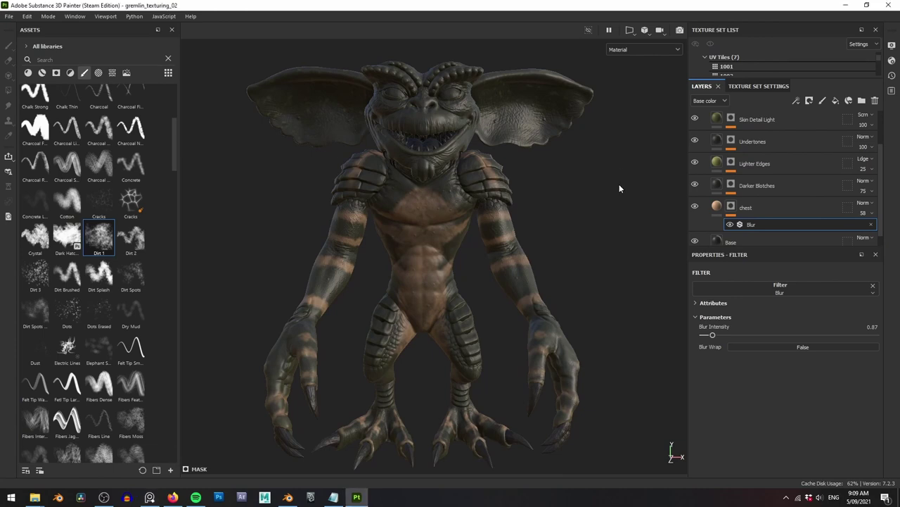
# Turn off the chest layer's Blur filter and select the layer's mask for painting around the eye.
pyautogui.click(730, 225)
pyautogui.click(731, 206)
pyautogui.keyDown('alt'); pyautogui.moveTo(563, 211); pyautogui.dragTo(464, 211); pyautogui.keyUp('alt')
pyautogui.keyDown('alt'); pyautogui.moveTo(423, 211); pyautogui.dragTo(571, 213, button='right'); pyautogui.keyUp('alt')
pyautogui.keyDown('alt'); pyautogui.moveTo(638, 205); pyautogui.dragTo(650, 244, button='middle'); pyautogui.keyUp('alt')
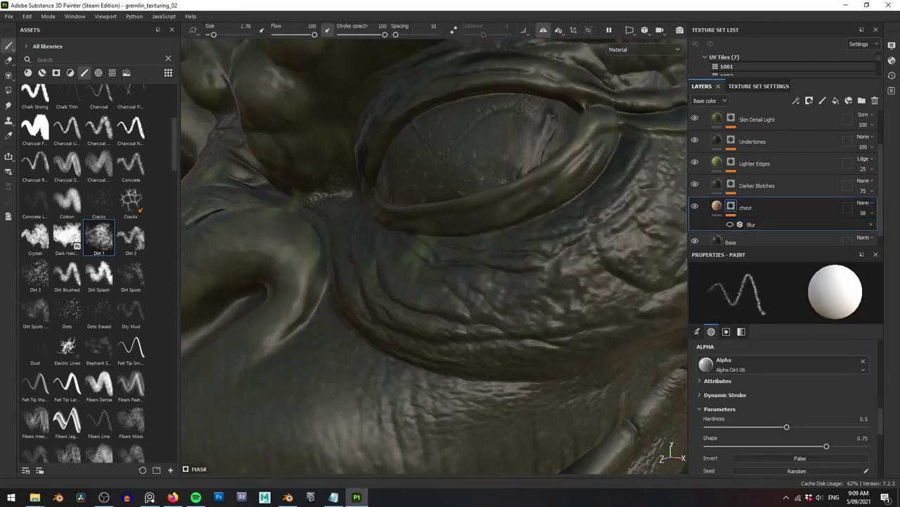
# Reduce the brush size to about 0.99 and paint along the lower eyelid rim in the chest layer's mask.
pyautogui.keyDown('alt'); pyautogui.moveTo(422, 211); pyautogui.dragTo(479, 211, button='right'); pyautogui.keyUp('alt')
pyautogui.rightClick(448, 148)
pyautogui.moveTo(478, 268); pyautogui.dragTo(477, 269)
pyautogui.keyDown('alt'); pyautogui.moveTo(476, 254); pyautogui.dragTo(450, 225, button='right'); pyautogui.keyUp('alt')
pyautogui.keyDown('alt'); pyautogui.moveTo(450, 225); pyautogui.dragTo(408, 239); pyautogui.keyUp('alt')
pyautogui.moveTo(369, 252)
pyautogui.mouseDown()
pyautogui.moveTo(418, 258)
pyautogui.moveTo(352, 260)
pyautogui.mouseUp()
pyautogui.moveTo(310, 276); pyautogui.dragTo(382, 265)
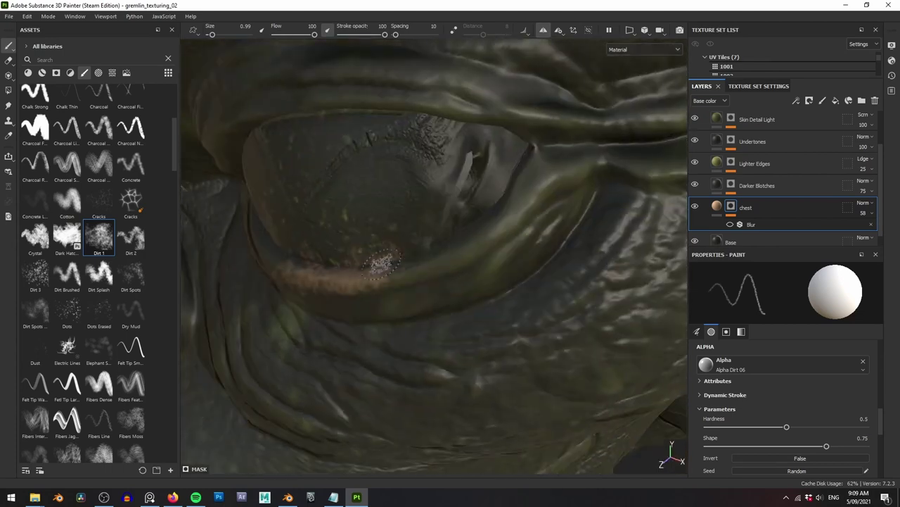
# Continue the skin-colored rim around the inner corner and upper eyelid of the eye.
pyautogui.keyDown('alt'); pyautogui.moveTo(469, 235); pyautogui.dragTo(507, 277); pyautogui.keyUp('alt')
pyautogui.moveTo(506, 278)
pyautogui.keyDown('alt'); pyautogui.mouseDown(button='right')
pyautogui.moveTo(436, 267)
pyautogui.moveTo(471, 281)
pyautogui.mouseUp(button='right'); pyautogui.keyUp('alt')
pyautogui.moveTo(438, 295); pyautogui.dragTo(304, 304)
pyautogui.keyDown('alt'); pyautogui.moveTo(352, 257); pyautogui.dragTo(383, 224); pyautogui.keyUp('alt')
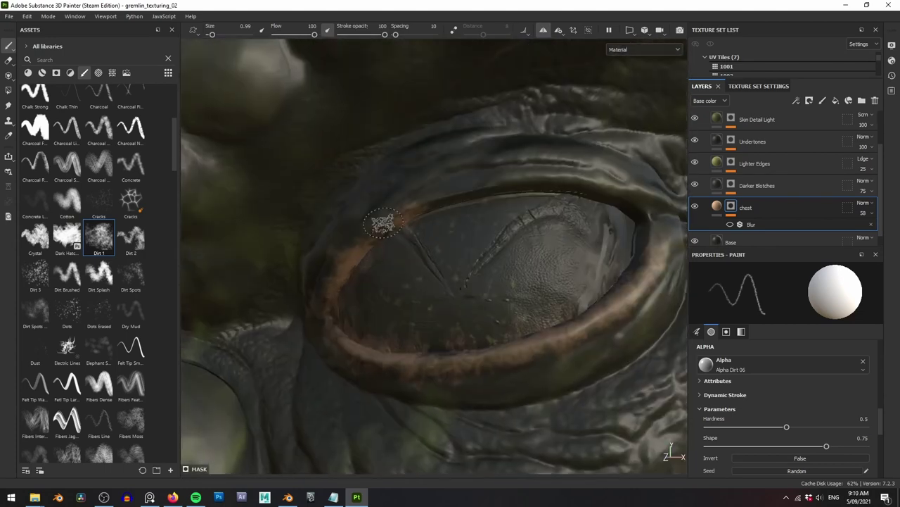
pyautogui.moveTo(540, 191); pyautogui.dragTo(627, 209)
pyautogui.moveTo(492, 246)
pyautogui.keyDown('alt'); pyautogui.mouseDown()
pyautogui.moveTo(422, 260)
pyautogui.moveTo(464, 282)
pyautogui.mouseUp(); pyautogui.keyUp('alt')
pyautogui.keyDown('alt'); pyautogui.moveTo(338, 353); pyautogui.dragTo(394, 338); pyautogui.keyUp('alt')
pyautogui.keyDown('alt'); pyautogui.moveTo(394, 337); pyautogui.dragTo(352, 331, button='right'); pyautogui.keyUp('alt')
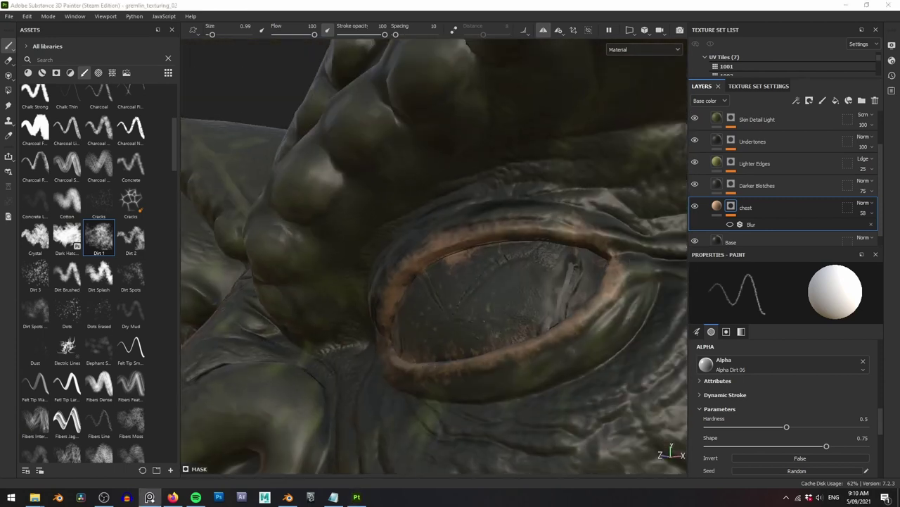
# Extend the skin-colored rim past the outer corner of the eye along the crease in the chest layer's mask.
pyautogui.keyDown('alt'); pyautogui.moveTo(556, 281); pyautogui.dragTo(483, 278); pyautogui.keyUp('alt')
pyautogui.keyDown('alt'); pyautogui.moveTo(422, 278); pyautogui.dragTo(478, 277, button='right'); pyautogui.keyUp('alt')
pyautogui.moveTo(349, 268); pyautogui.dragTo(381, 282)
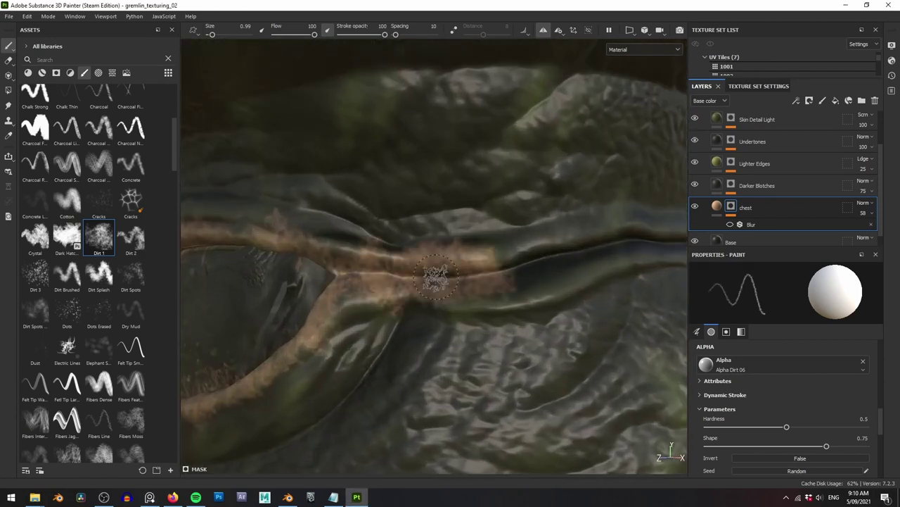
pyautogui.keyDown('alt'); pyautogui.moveTo(436, 277); pyautogui.dragTo(394, 276); pyautogui.keyUp('alt')
pyautogui.moveTo(422, 266)
pyautogui.mouseDown()
pyautogui.moveTo(502, 255)
pyautogui.moveTo(458, 260)
pyautogui.mouseUp()
pyautogui.moveTo(506, 259)
pyautogui.mouseDown()
pyautogui.moveTo(639, 261)
pyautogui.moveTo(563, 260)
pyautogui.mouseUp()
pyautogui.keyDown('alt'); pyautogui.moveTo(563, 260); pyautogui.dragTo(487, 253, button='right'); pyautogui.keyUp('alt')
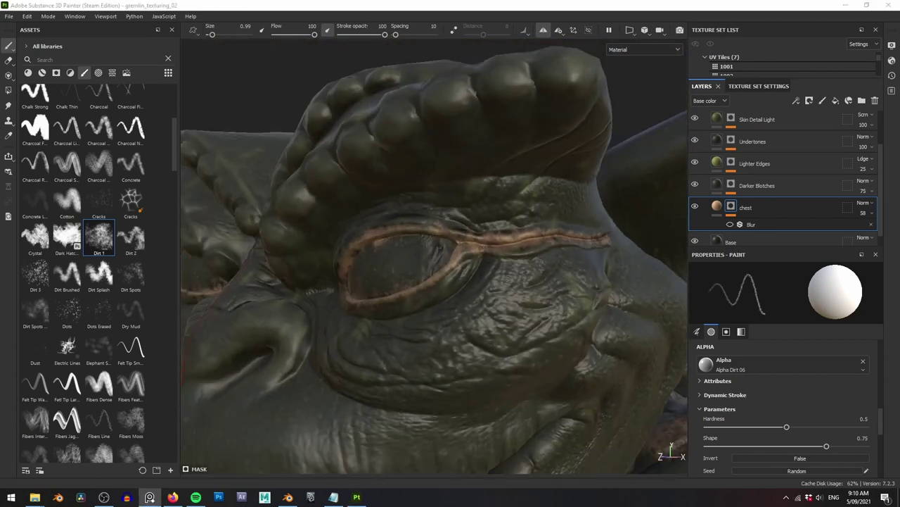
pyautogui.keyDown('alt'); pyautogui.moveTo(394, 282); pyautogui.dragTo(451, 288); pyautogui.keyUp('alt')
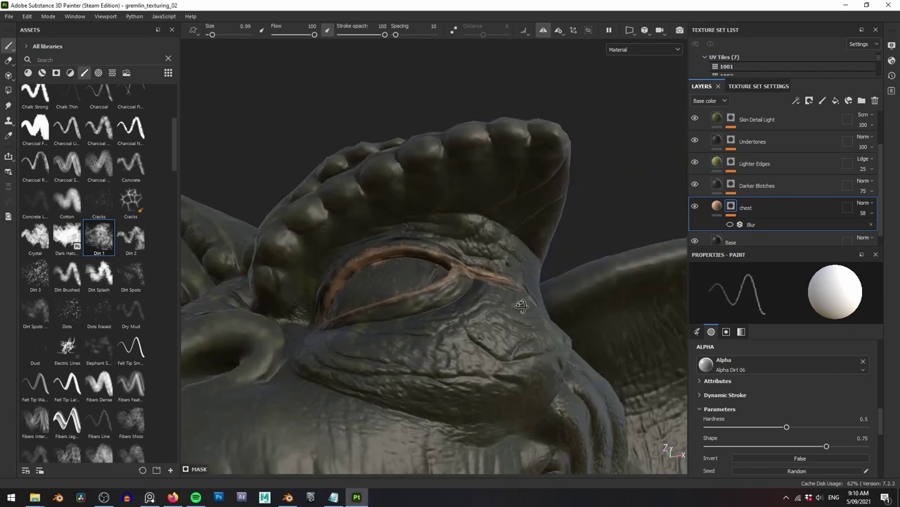
# Lower the brush flow to 41 and paint soft skin color along the wrinkle folds below the eye.
pyautogui.keyDown('alt'); pyautogui.moveTo(408, 296); pyautogui.dragTo(459, 310, button='right'); pyautogui.keyUp('alt')
pyautogui.rightClick(458, 309)
pyautogui.moveTo(552, 416); pyautogui.dragTo(519, 416)
pyautogui.moveTo(357, 317); pyautogui.dragTo(450, 366)
pyautogui.keyDown('alt'); pyautogui.moveTo(493, 352); pyautogui.dragTo(429, 345); pyautogui.keyUp('alt')
pyautogui.moveTo(436, 366)
pyautogui.mouseDown()
pyautogui.moveTo(562, 353)
pyautogui.moveTo(451, 372)
pyautogui.moveTo(506, 352)
pyautogui.mouseUp()
pyautogui.moveTo(352, 316)
pyautogui.mouseDown()
pyautogui.moveTo(415, 313)
pyautogui.moveTo(384, 299)
pyautogui.mouseUp()
pyautogui.keyDown('alt'); pyautogui.moveTo(478, 296); pyautogui.dragTo(413, 264, button='right'); pyautogui.keyUp('alt')
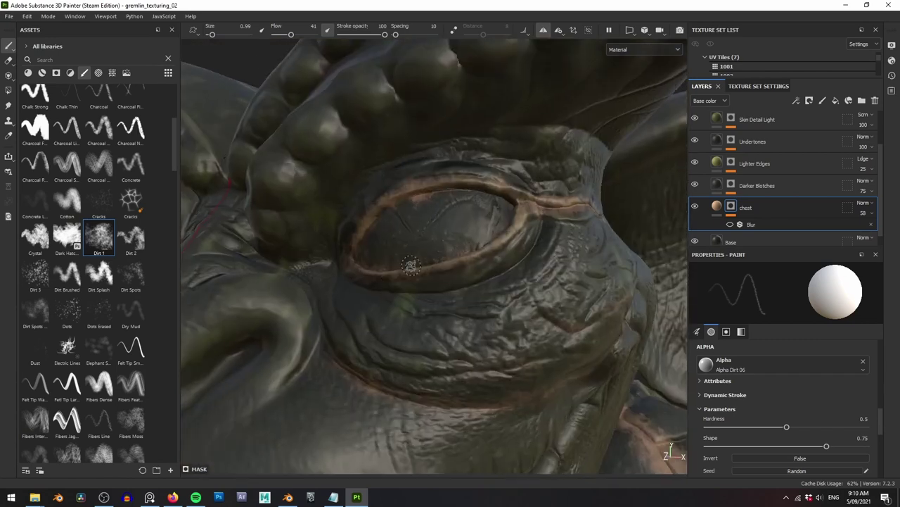
# Set the brush flow to 58 and paint skin color on the first bumps of the brow ridge.
pyautogui.keyDown('alt'); pyautogui.moveTo(412, 263); pyautogui.dragTo(467, 310); pyautogui.keyUp('alt')
pyautogui.rightClick(467, 330)
pyautogui.moveTo(454, 391); pyautogui.dragTo(481, 393)
pyautogui.moveTo(361, 280); pyautogui.dragTo(384, 316)
pyautogui.moveTo(423, 303)
pyautogui.keyDown('alt'); pyautogui.mouseDown()
pyautogui.moveTo(383, 310)
pyautogui.moveTo(366, 281)
pyautogui.mouseUp(); pyautogui.keyUp('alt')
pyautogui.moveTo(394, 296)
pyautogui.keyDown('alt'); pyautogui.mouseDown()
pyautogui.moveTo(442, 282)
pyautogui.moveTo(422, 303)
pyautogui.mouseUp(); pyautogui.keyUp('alt')
pyautogui.moveTo(281, 296); pyautogui.dragTo(334, 250)
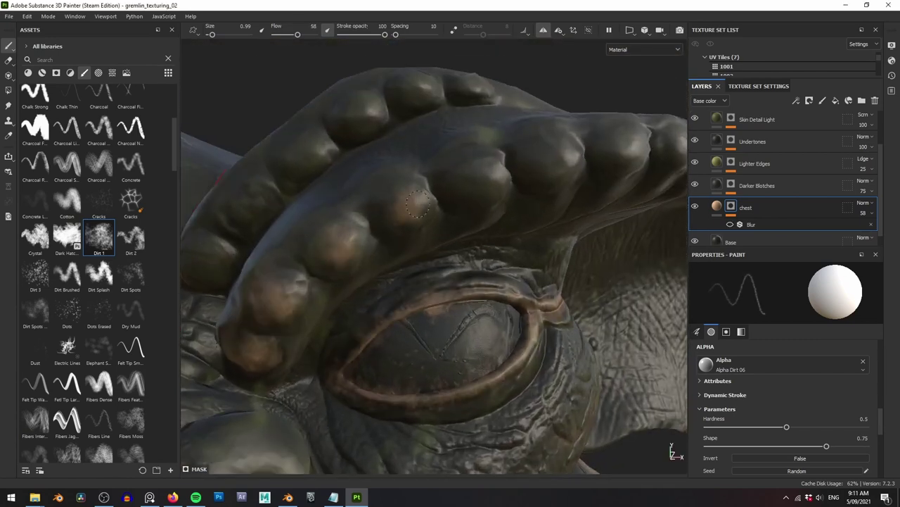
# Continue highlighting the remaining bumps along both brow ridges with skin color.
pyautogui.moveTo(419, 204)
pyautogui.keyDown('alt'); pyautogui.mouseDown()
pyautogui.moveTo(392, 249)
pyautogui.moveTo(344, 243)
pyautogui.moveTo(386, 236)
pyautogui.mouseUp(); pyautogui.keyUp('alt')
pyautogui.keyDown('alt'); pyautogui.moveTo(394, 239); pyautogui.dragTo(351, 239); pyautogui.keyUp('alt')
pyautogui.keyDown('alt'); pyautogui.moveTo(408, 232); pyautogui.dragTo(365, 218, button='right'); pyautogui.keyUp('alt')
pyautogui.moveTo(366, 218)
pyautogui.keyDown('alt'); pyautogui.mouseDown()
pyautogui.moveTo(345, 262)
pyautogui.moveTo(419, 212)
pyautogui.moveTo(362, 287)
pyautogui.mouseUp(); pyautogui.keyUp('alt')
pyautogui.moveTo(405, 209); pyautogui.dragTo(394, 225)
pyautogui.moveTo(450, 211)
pyautogui.keyDown('alt'); pyautogui.mouseDown()
pyautogui.moveTo(394, 232)
pyautogui.moveTo(394, 261)
pyautogui.mouseUp(); pyautogui.keyUp('alt')
pyautogui.moveTo(383, 247); pyautogui.dragTo(418, 255)
pyautogui.moveTo(436, 222); pyautogui.dragTo(524, 211)
pyautogui.keyDown('alt'); pyautogui.moveTo(507, 218); pyautogui.dragTo(416, 247, button='right'); pyautogui.keyUp('alt')
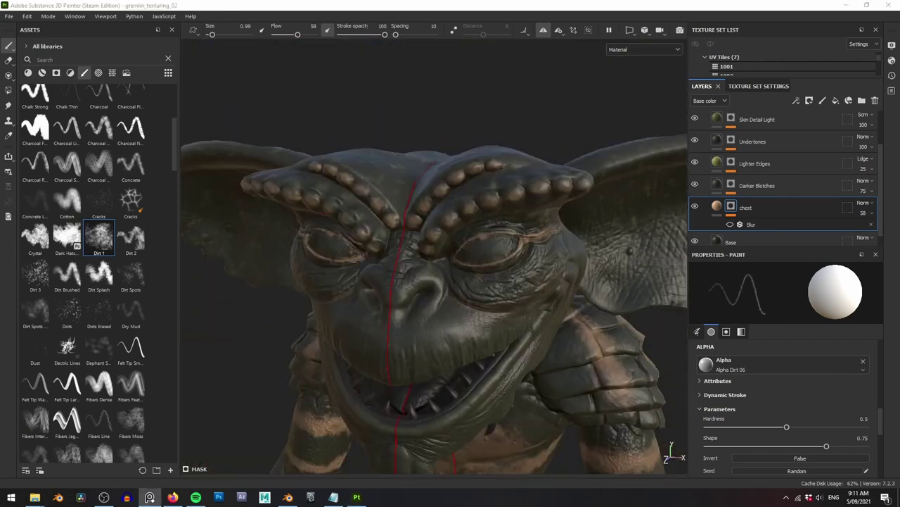
# Set the brush size to 3.1 and flow to 73, and paint spaced skin-colored blotches along the ear's upper rim.
pyautogui.keyDown('alt'); pyautogui.moveTo(534, 197); pyautogui.dragTo(296, 214, button='middle'); pyautogui.keyUp('alt')
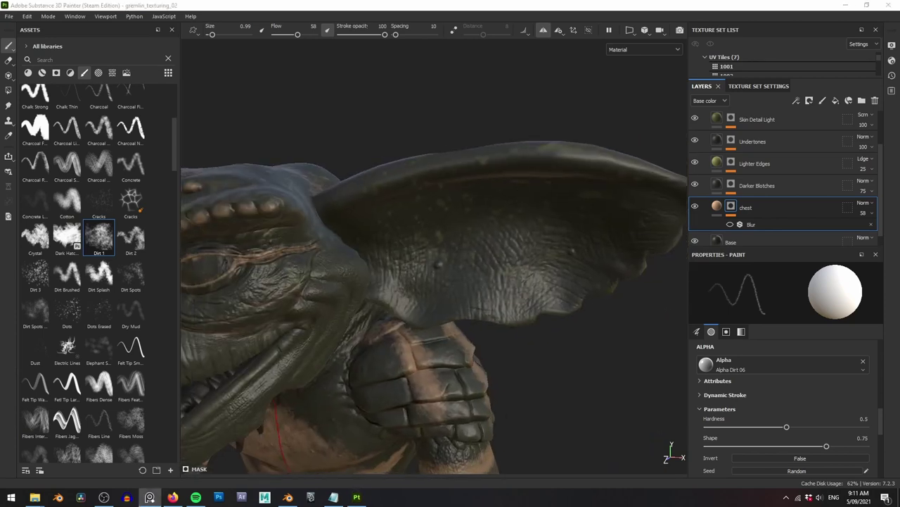
pyautogui.keyDown('alt'); pyautogui.moveTo(546, 210); pyautogui.dragTo(582, 236); pyautogui.keyUp('alt')
pyautogui.rightClick(558, 249)
pyautogui.moveTo(507, 260); pyautogui.dragTo(514, 260)
pyautogui.moveTo(561, 315); pyautogui.dragTo(578, 315)
pyautogui.keyDown('alt'); pyautogui.moveTo(644, 186); pyautogui.dragTo(603, 153); pyautogui.keyUp('alt')
pyautogui.keyDown('alt'); pyautogui.moveTo(603, 153); pyautogui.dragTo(599, 206, button='middle'); pyautogui.keyUp('alt')
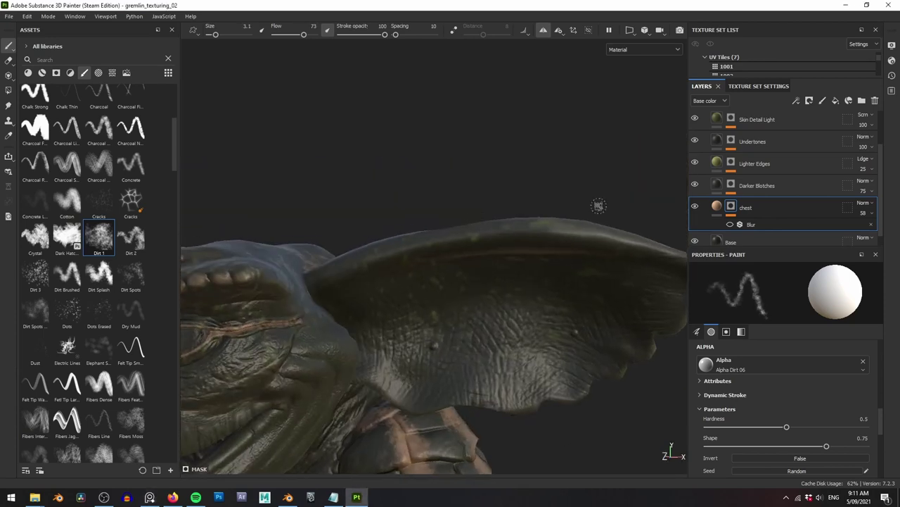
pyautogui.moveTo(599, 206)
pyautogui.keyDown('alt'); pyautogui.mouseDown()
pyautogui.moveTo(488, 195)
pyautogui.moveTo(552, 212)
pyautogui.mouseUp(); pyautogui.keyUp('alt')
pyautogui.moveTo(386, 261); pyautogui.dragTo(378, 263)
pyautogui.keyDown('alt'); pyautogui.moveTo(422, 228); pyautogui.dragTo(454, 215); pyautogui.keyUp('alt')
pyautogui.moveTo(395, 257); pyautogui.dragTo(418, 255)
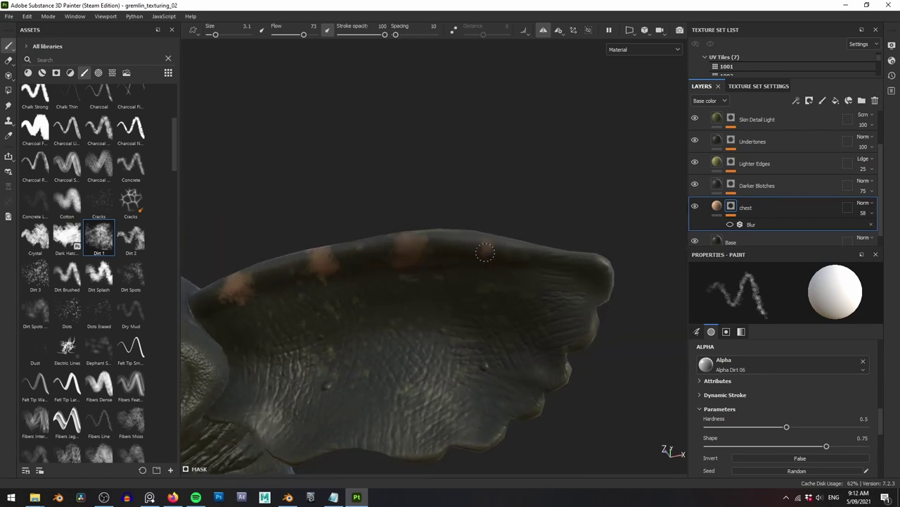
pyautogui.scroll(4, 485, 254)
pyautogui.moveTo(485, 251); pyautogui.dragTo(510, 246)
# Wrap the skin-colored rim blotches over the ear's upper edge toward its back side.
pyautogui.moveTo(510, 246)
pyautogui.keyDown('alt'); pyautogui.mouseDown()
pyautogui.moveTo(450, 302)
pyautogui.moveTo(422, 281)
pyautogui.moveTo(452, 237)
pyautogui.mouseUp(); pyautogui.keyUp('alt')
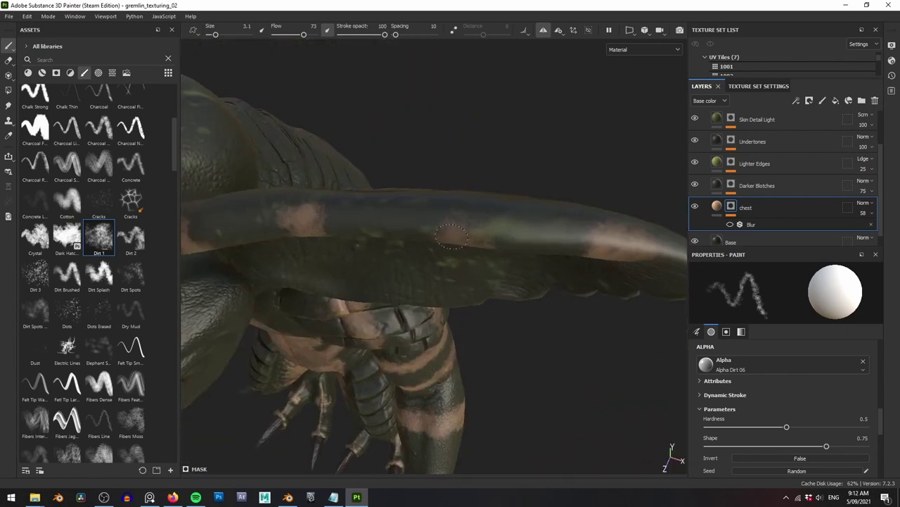
pyautogui.moveTo(463, 204)
pyautogui.keyDown('alt'); pyautogui.mouseDown()
pyautogui.moveTo(473, 184)
pyautogui.moveTo(486, 185)
pyautogui.mouseUp(); pyautogui.keyUp('alt')
pyautogui.moveTo(487, 186)
pyautogui.keyDown('alt'); pyautogui.mouseDown()
pyautogui.moveTo(490, 209)
pyautogui.moveTo(422, 278)
pyautogui.mouseUp(); pyautogui.keyUp('alt')
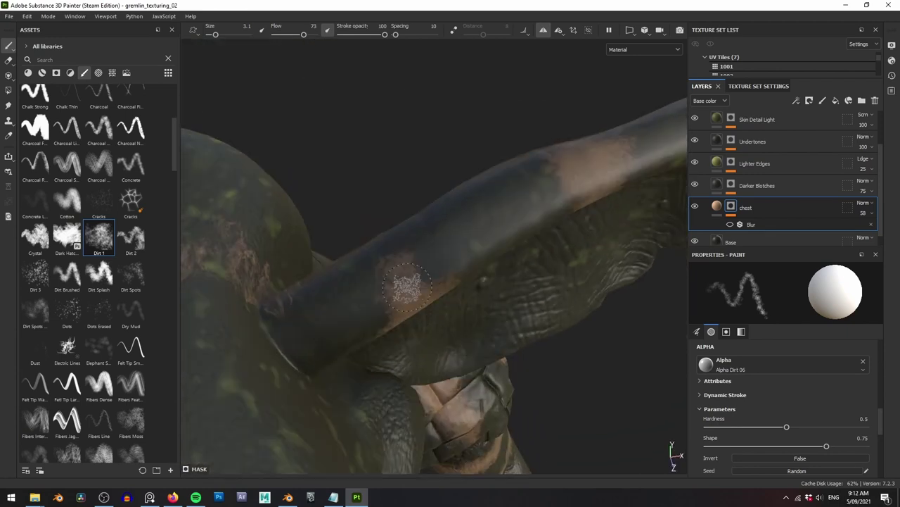
pyautogui.moveTo(430, 242)
pyautogui.keyDown('alt'); pyautogui.mouseDown()
pyautogui.moveTo(512, 216)
pyautogui.moveTo(527, 239)
pyautogui.mouseUp(); pyautogui.keyUp('alt')
pyautogui.moveTo(523, 282); pyautogui.dragTo(527, 243)
# Vary the brush size between 0.99 and 2.4 while painting tapering stripes down the back of the ear.
pyautogui.rightClick(544, 215)
pyautogui.moveTo(559, 280); pyautogui.dragTo(549, 280)
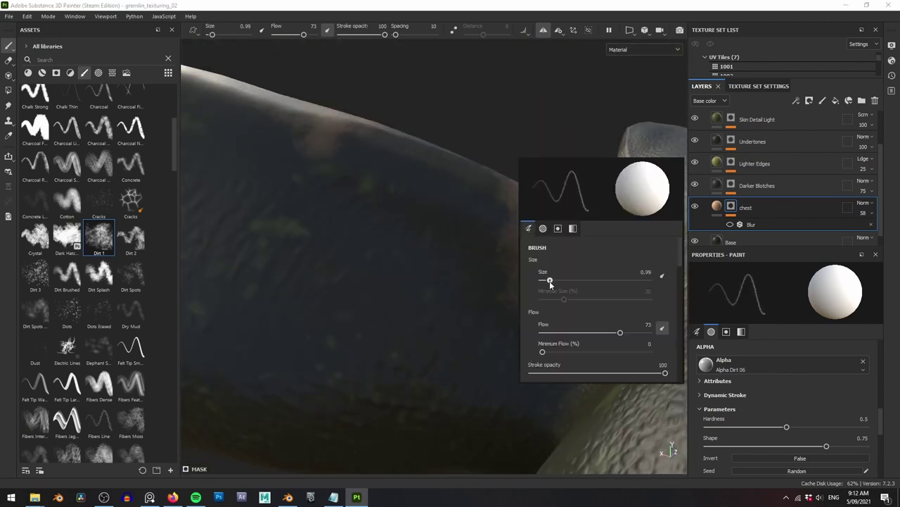
pyautogui.keyDown('alt'); pyautogui.moveTo(514, 246); pyautogui.dragTo(496, 228); pyautogui.keyUp('alt')
pyautogui.rightClick(496, 229)
pyautogui.moveTo(501, 293); pyautogui.dragTo(505, 293)
pyautogui.moveTo(456, 311); pyautogui.dragTo(457, 343)
pyautogui.keyDown('alt'); pyautogui.moveTo(345, 151); pyautogui.dragTo(415, 180); pyautogui.keyUp('alt')
pyautogui.moveTo(447, 190); pyautogui.dragTo(427, 295)
pyautogui.rightClick(417, 154)
pyautogui.moveTo(426, 217); pyautogui.dragTo(429, 217)
pyautogui.keyDown('alt'); pyautogui.moveTo(427, 152); pyautogui.dragTo(426, 217, button='right'); pyautogui.keyUp('alt')
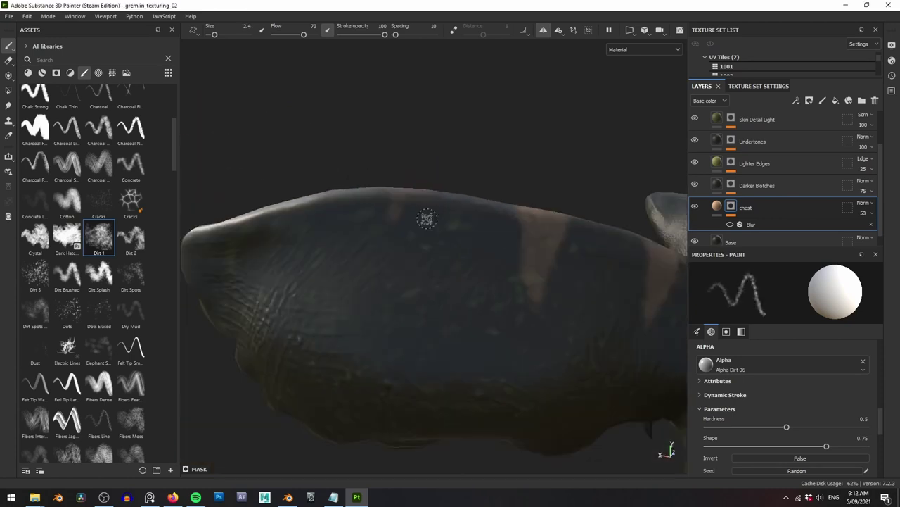
# Paint further stripes on the back of the ear and touch up the rim blotches near the ear tip.
pyautogui.keyDown('alt'); pyautogui.moveTo(426, 218); pyautogui.dragTo(387, 294); pyautogui.keyUp('alt')
pyautogui.moveTo(425, 385); pyautogui.dragTo(428, 389)
pyautogui.moveTo(427, 389)
pyautogui.keyDown('alt'); pyautogui.mouseDown()
pyautogui.moveTo(437, 378)
pyautogui.moveTo(412, 313)
pyautogui.mouseUp(); pyautogui.keyUp('alt')
pyautogui.moveTo(379, 248); pyautogui.dragTo(396, 309)
pyautogui.moveTo(415, 248)
pyautogui.mouseDown()
pyautogui.moveTo(417, 291)
pyautogui.moveTo(403, 307)
pyautogui.moveTo(352, 319)
pyautogui.mouseUp()
pyautogui.keyDown('alt'); pyautogui.moveTo(352, 320); pyautogui.dragTo(424, 321, button='right'); pyautogui.keyUp('alt')
pyautogui.moveTo(424, 321); pyautogui.dragTo(450, 330)
pyautogui.keyDown('alt'); pyautogui.moveTo(451, 330); pyautogui.dragTo(422, 316); pyautogui.keyUp('alt')
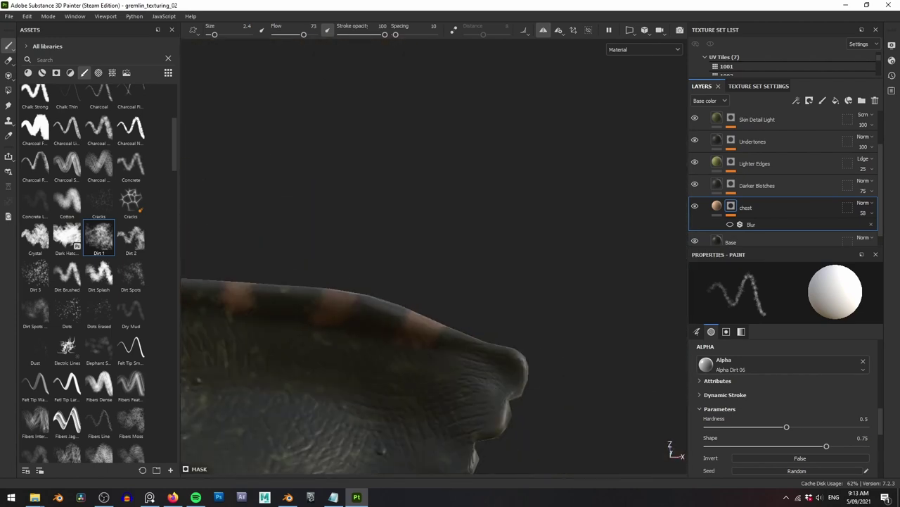
# Examine the painted ears, face and torso from several angles.
pyautogui.moveTo(422, 316)
pyautogui.keyDown('alt'); pyautogui.mouseDown(button='middle')
pyautogui.moveTo(386, 271)
pyautogui.moveTo(415, 239)
pyautogui.mouseUp(button='middle'); pyautogui.keyUp('alt')
pyautogui.keyDown('alt'); pyautogui.moveTo(415, 240); pyautogui.dragTo(464, 243, button='right'); pyautogui.keyUp('alt')
pyautogui.keyDown('alt'); pyautogui.moveTo(464, 242); pyautogui.dragTo(478, 249); pyautogui.keyUp('alt')
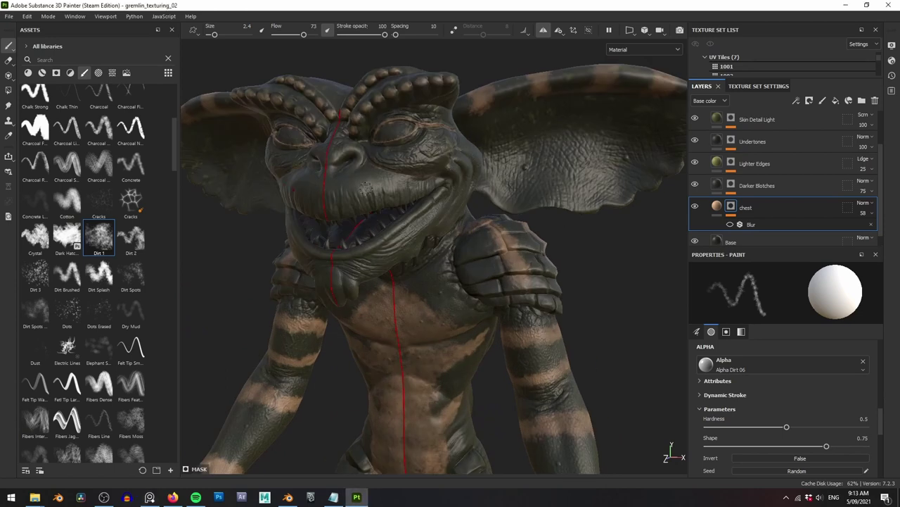
pyautogui.keyDown('alt'); pyautogui.moveTo(367, 188); pyautogui.dragTo(436, 185); pyautogui.keyUp('alt')
pyautogui.keyDown('alt'); pyautogui.moveTo(436, 184); pyautogui.dragTo(513, 194, button='right'); pyautogui.keyUp('alt')
pyautogui.keyDown('alt'); pyautogui.moveTo(514, 194); pyautogui.dragTo(524, 220, button='middle'); pyautogui.keyUp('alt')
pyautogui.keyDown('alt'); pyautogui.moveTo(525, 219); pyautogui.dragTo(591, 224); pyautogui.keyUp('alt')
pyautogui.keyDown('alt'); pyautogui.moveTo(591, 223); pyautogui.dragTo(618, 226, button='middle'); pyautogui.keyUp('alt')
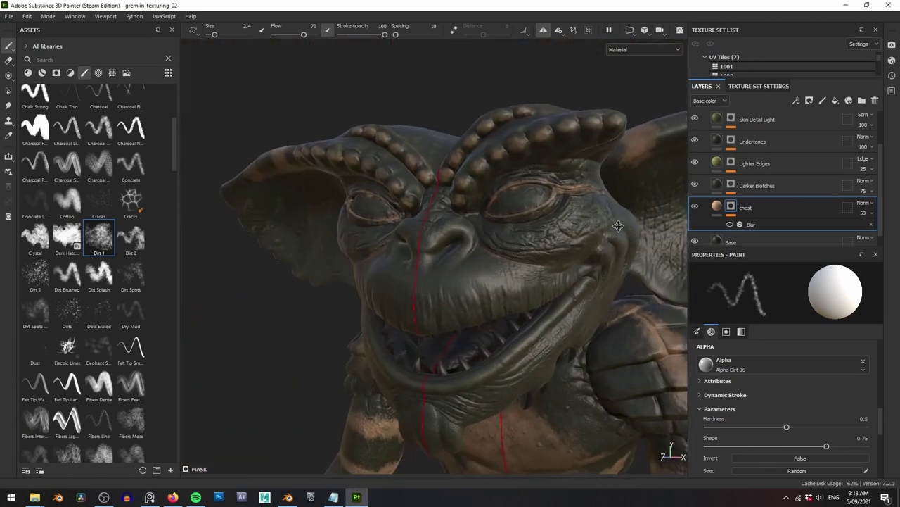
pyautogui.keyDown('alt'); pyautogui.moveTo(618, 226); pyautogui.dragTo(764, 222); pyautogui.keyUp('alt')
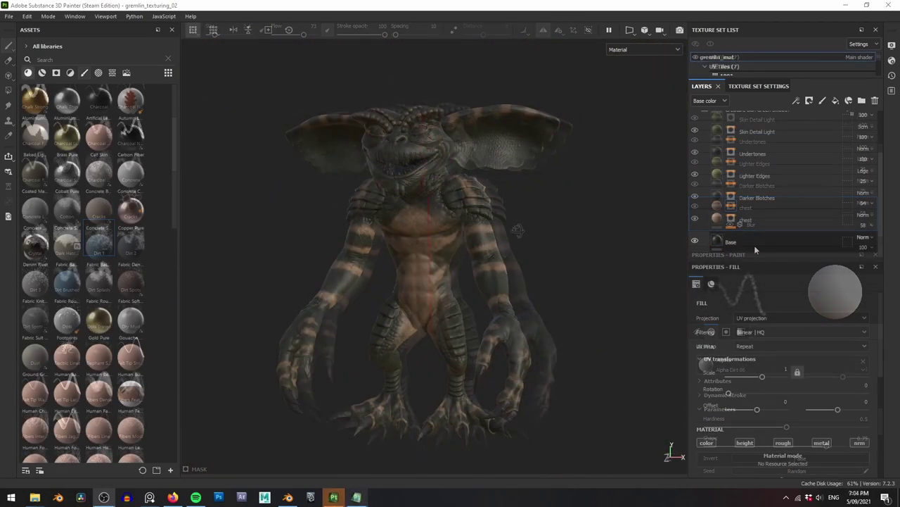
# Add a color-only fill layer named ears above the chest layer with base color b76c58 and a black mask.
pyautogui.click(757, 223)
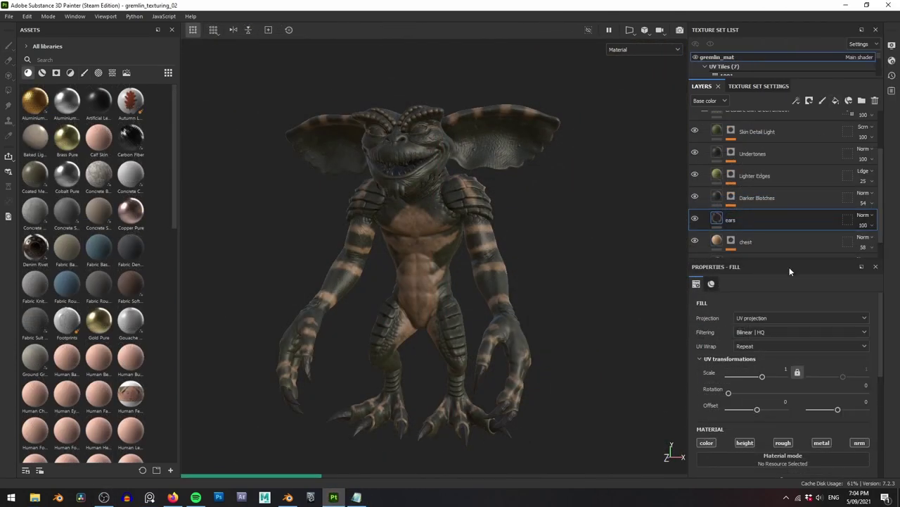
pyautogui.scroll(-6, 736, 305)
pyautogui.scroll(5, 737, 306)
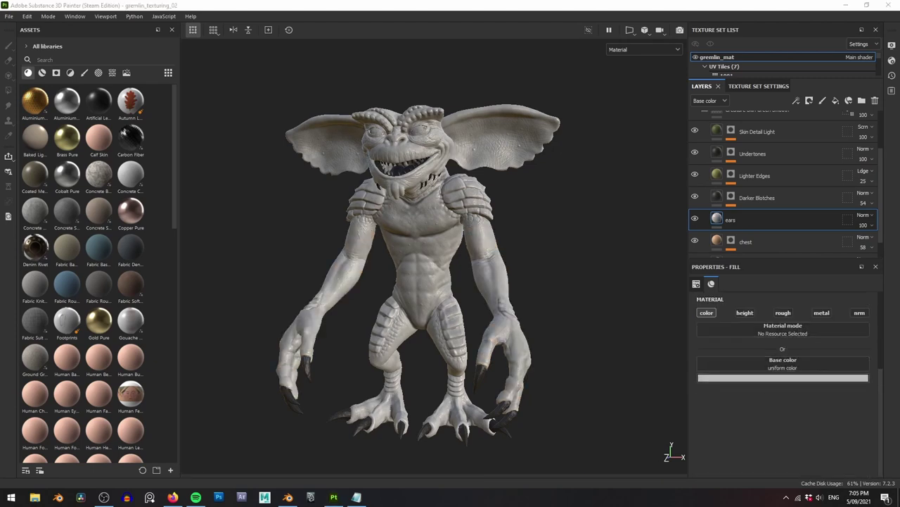
pyautogui.moveTo(850, 391); pyautogui.dragTo(899, 380)
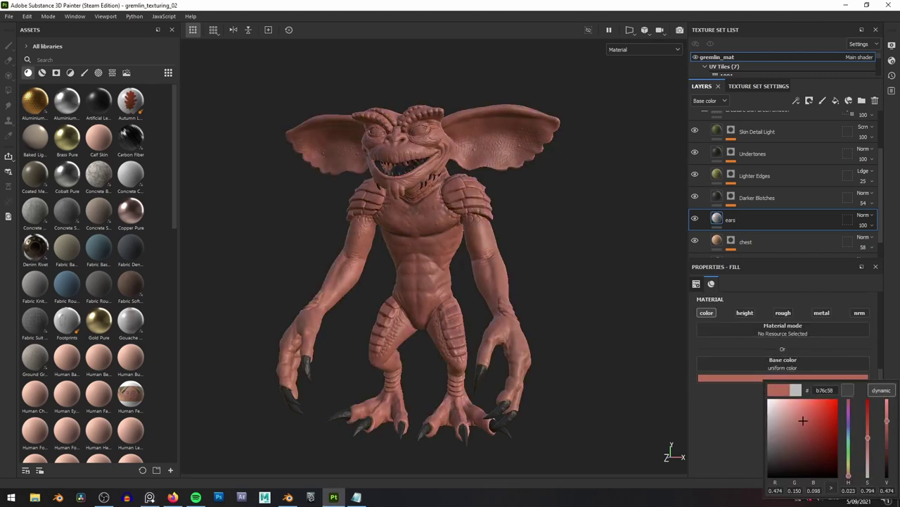
pyautogui.keyDown('alt'); pyautogui.moveTo(494, 202); pyautogui.dragTo(770, 266, button='right'); pyautogui.keyUp('alt')
pyautogui.click(829, 125)
pyautogui.keyDown('alt'); pyautogui.moveTo(485, 281); pyautogui.dragTo(531, 296); pyautogui.keyUp('alt')
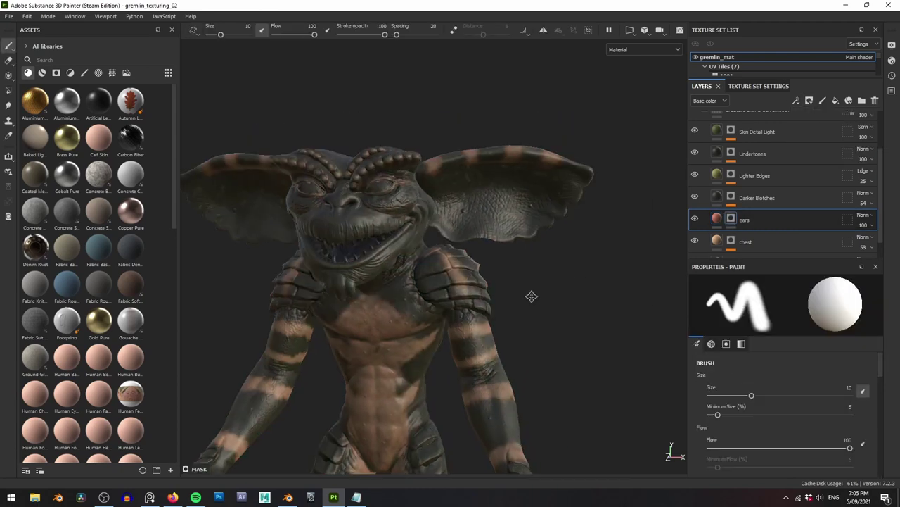
# Choose the Cement 2 brush, turn on symmetry and paint a reddish patch in the middle of the inner ear.
pyautogui.keyDown('alt'); pyautogui.moveTo(530, 295); pyautogui.dragTo(492, 219, button='right'); pyautogui.keyUp('alt')
pyautogui.click(10, 48)
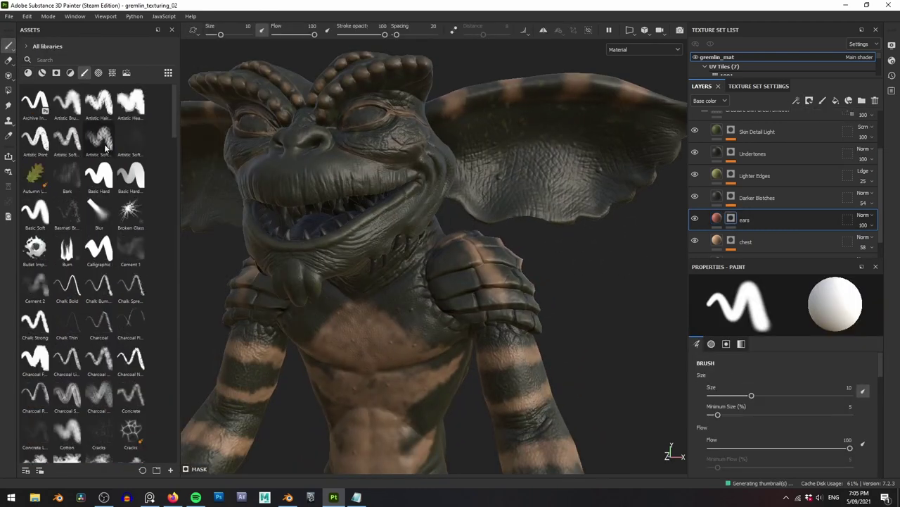
pyautogui.click(29, 287)
pyautogui.moveTo(436, 246)
pyautogui.keyDown('alt'); pyautogui.mouseDown(button='right')
pyautogui.moveTo(493, 257)
pyautogui.moveTo(422, 239)
pyautogui.mouseUp(button='right'); pyautogui.keyUp('alt')
pyautogui.click(543, 31)
pyautogui.keyDown('alt'); pyautogui.moveTo(493, 176); pyautogui.dragTo(486, 211); pyautogui.keyUp('alt')
pyautogui.moveTo(495, 200); pyautogui.dragTo(463, 206)
pyautogui.keyDown('alt'); pyautogui.moveTo(462, 206); pyautogui.dragTo(534, 218, button='right'); pyautogui.keyUp('alt')
pyautogui.moveTo(464, 190)
pyautogui.mouseDown()
pyautogui.moveTo(573, 181)
pyautogui.moveTo(556, 179)
pyautogui.mouseUp()
pyautogui.moveTo(450, 179); pyautogui.dragTo(495, 166)
# Paint the red color into the inner ear's base beside the head and reduce the brush size to 2.67.
pyautogui.keyDown('alt'); pyautogui.moveTo(363, 273); pyautogui.dragTo(435, 279); pyautogui.keyUp('alt')
pyautogui.moveTo(515, 265)
pyautogui.keyDown('alt'); pyautogui.mouseDown(button='right')
pyautogui.moveTo(355, 189)
pyautogui.moveTo(426, 251)
pyautogui.mouseUp(button='right'); pyautogui.keyUp('alt')
pyautogui.keyDown('alt'); pyautogui.moveTo(426, 251); pyautogui.dragTo(469, 316, button='middle'); pyautogui.keyUp('alt')
pyautogui.click(517, 237)
pyautogui.moveTo(468, 316)
pyautogui.keyDown('alt'); pyautogui.mouseDown(button='right')
pyautogui.moveTo(517, 267)
pyautogui.moveTo(552, 211)
pyautogui.mouseUp(button='right'); pyautogui.keyUp('alt')
pyautogui.keyDown('alt'); pyautogui.moveTo(552, 211); pyautogui.dragTo(376, 171, button='middle'); pyautogui.keyUp('alt')
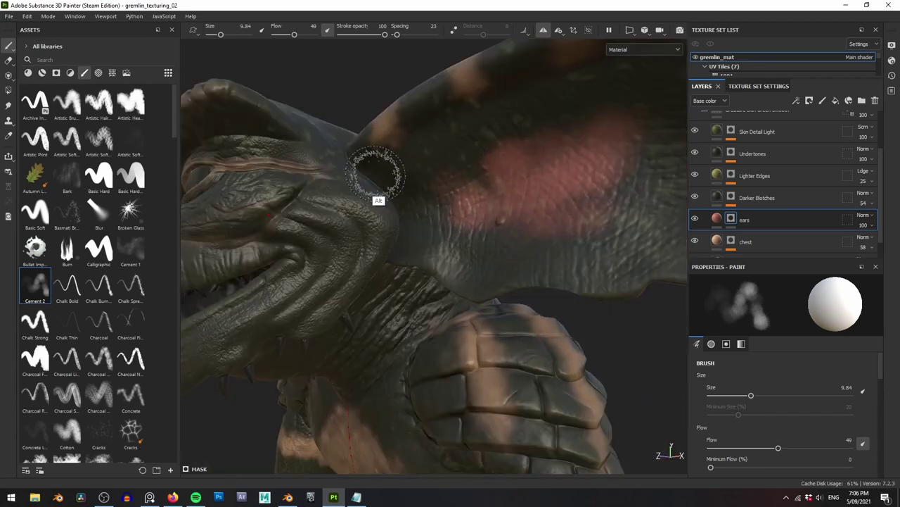
pyautogui.moveTo(376, 171)
pyautogui.keyDown('alt'); pyautogui.mouseDown()
pyautogui.moveTo(420, 213)
pyautogui.moveTo(408, 190)
pyautogui.mouseUp(); pyautogui.keyUp('alt')
pyautogui.moveTo(406, 179)
pyautogui.mouseDown()
pyautogui.moveTo(420, 151)
pyautogui.moveTo(400, 184)
pyautogui.moveTo(398, 231)
pyautogui.mouseUp()
pyautogui.rightClick(401, 188)
pyautogui.click(394, 204)
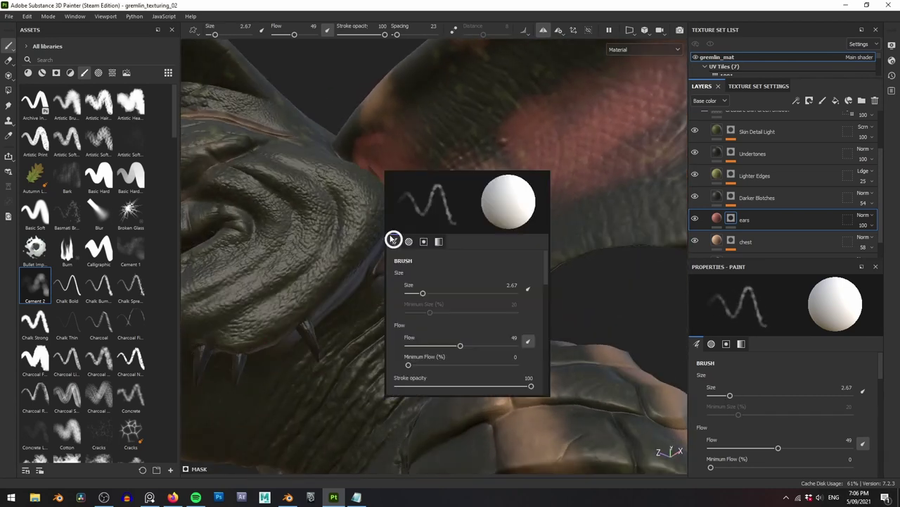
# Set the brush size to 8.45 and fill the lower inner ear with red down to its bottom edge.
pyautogui.keyDown('ctrl'); pyautogui.moveTo(392, 240); pyautogui.dragTo(405, 236, button='right'); pyautogui.keyUp('ctrl')
pyautogui.moveTo(404, 211)
pyautogui.keyDown('alt'); pyautogui.mouseDown()
pyautogui.moveTo(404, 193)
pyautogui.moveTo(398, 205)
pyautogui.mouseUp(); pyautogui.keyUp('alt')
pyautogui.moveTo(392, 194)
pyautogui.mouseDown()
pyautogui.moveTo(422, 204)
pyautogui.moveTo(426, 246)
pyautogui.mouseUp()
pyautogui.moveTo(426, 246)
pyautogui.keyDown('alt'); pyautogui.mouseDown()
pyautogui.moveTo(420, 278)
pyautogui.moveTo(398, 242)
pyautogui.mouseUp(); pyautogui.keyUp('alt')
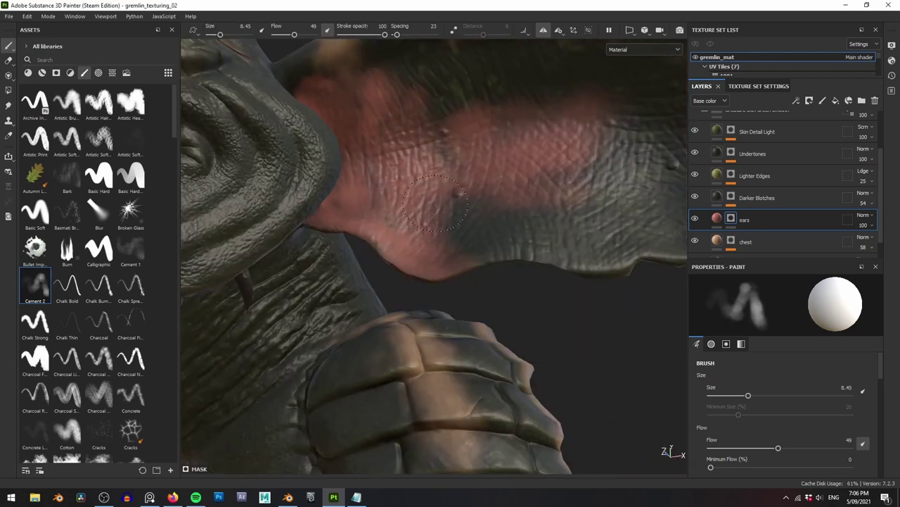
pyautogui.moveTo(435, 203)
pyautogui.keyDown('alt'); pyautogui.mouseDown()
pyautogui.moveTo(415, 201)
pyautogui.moveTo(464, 242)
pyautogui.mouseUp(); pyautogui.keyUp('alt')
pyautogui.keyDown('alt'); pyautogui.moveTo(464, 242); pyautogui.dragTo(450, 270); pyautogui.keyUp('alt')
pyautogui.moveTo(451, 271); pyautogui.dragTo(492, 303)
pyautogui.keyDown('alt'); pyautogui.moveTo(378, 147); pyautogui.dragTo(433, 234); pyautogui.keyUp('alt')
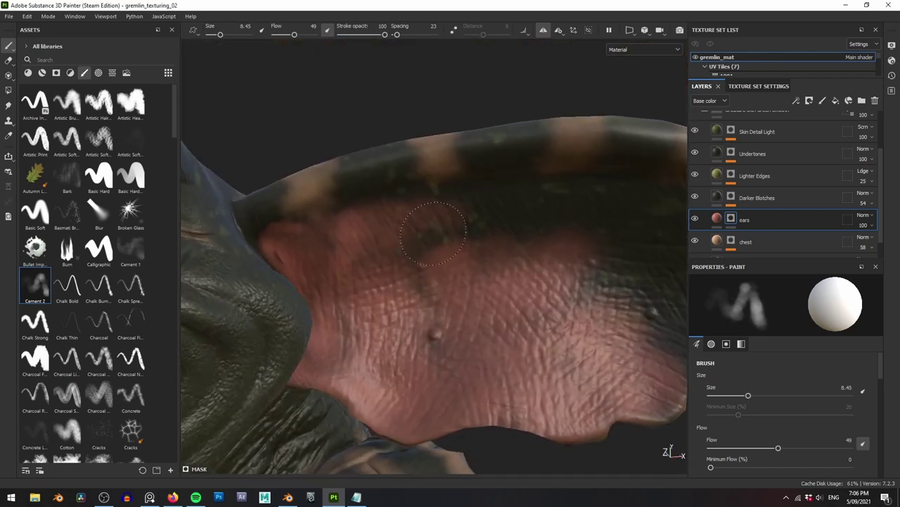
# Extend the red color across the upper inner ear and out to the ear tip.
pyautogui.moveTo(538, 196); pyautogui.dragTo(464, 225)
pyautogui.moveTo(464, 224)
pyautogui.keyDown('alt'); pyautogui.mouseDown()
pyautogui.moveTo(374, 203)
pyautogui.moveTo(516, 225)
pyautogui.moveTo(442, 290)
pyautogui.mouseUp(); pyautogui.keyUp('alt')
pyautogui.moveTo(442, 290); pyautogui.dragTo(549, 348)
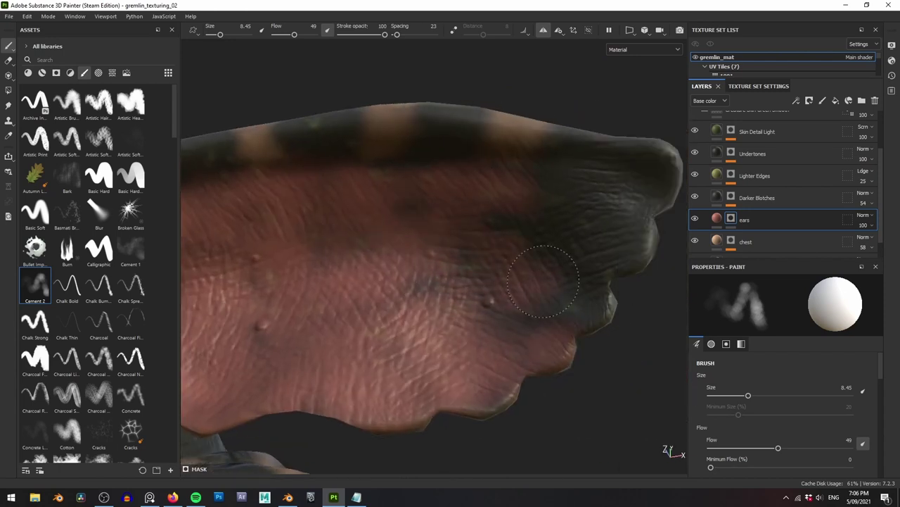
pyautogui.moveTo(541, 201); pyautogui.dragTo(615, 185)
pyautogui.keyDown('alt'); pyautogui.moveTo(614, 185); pyautogui.dragTo(597, 203); pyautogui.keyUp('alt')
pyautogui.keyDown('alt'); pyautogui.moveTo(361, 351); pyautogui.dragTo(390, 350); pyautogui.keyUp('alt')
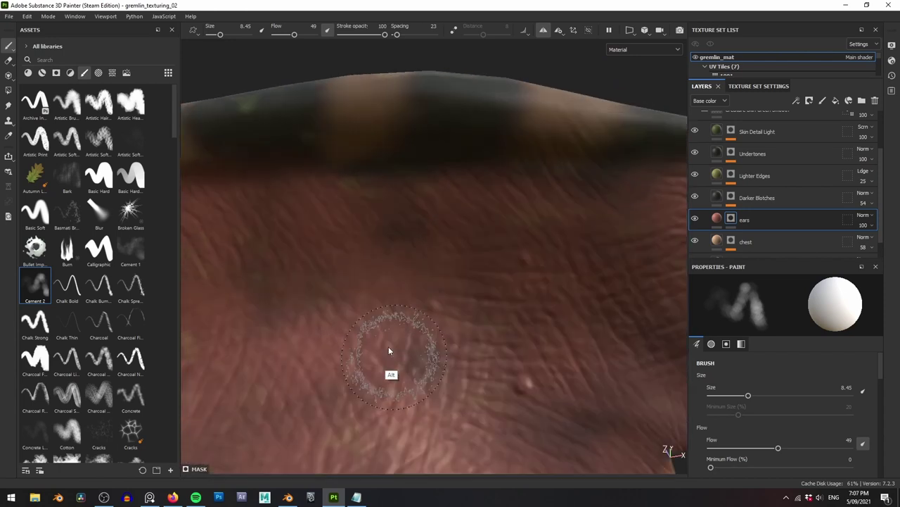
pyautogui.keyDown('alt'); pyautogui.moveTo(390, 350); pyautogui.dragTo(394, 179, button='right'); pyautogui.keyUp('alt')
pyautogui.keyDown('alt'); pyautogui.moveTo(394, 178); pyautogui.dragTo(434, 205); pyautogui.keyUp('alt')
pyautogui.keyDown('alt'); pyautogui.moveTo(434, 205); pyautogui.dragTo(525, 234, button='middle'); pyautogui.keyUp('alt')
pyautogui.keyDown('alt'); pyautogui.moveTo(525, 235); pyautogui.dragTo(426, 254); pyautogui.keyUp('alt')
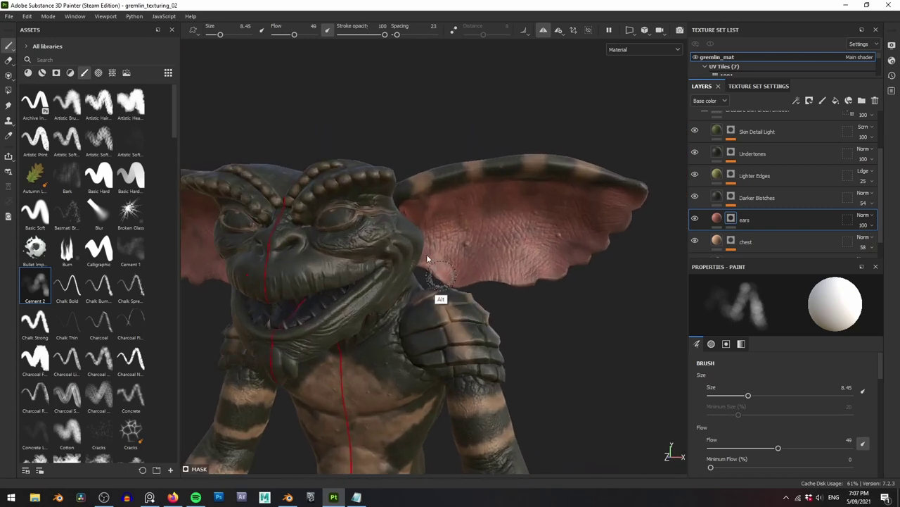
# Soften the red at the ear's base with the eraser at size 13.79 and flow 16.
pyautogui.keyDown('alt'); pyautogui.moveTo(426, 254); pyautogui.dragTo(438, 338, button='right'); pyautogui.keyUp('alt')
pyautogui.keyDown('alt'); pyautogui.moveTo(318, 192); pyautogui.dragTo(308, 205); pyautogui.keyUp('alt')
pyautogui.keyDown('alt'); pyautogui.moveTo(307, 204); pyautogui.dragTo(317, 235, button='right'); pyautogui.keyUp('alt')
pyautogui.rightClick(311, 183)
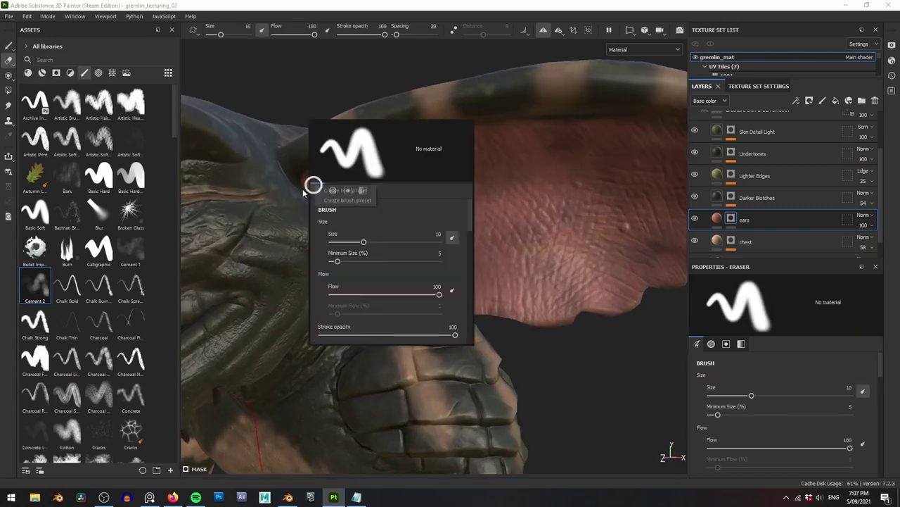
pyautogui.moveTo(364, 243)
pyautogui.mouseDown()
pyautogui.moveTo(355, 243)
pyautogui.moveTo(376, 256)
pyautogui.mouseUp()
pyautogui.rightClick(375, 223)
pyautogui.click(408, 333)
pyautogui.rightClick(311, 190)
pyautogui.rightClick(313, 169)
pyautogui.moveTo(286, 154)
pyautogui.keyDown('alt'); pyautogui.mouseDown()
pyautogui.moveTo(313, 169)
pyautogui.moveTo(483, 140)
pyautogui.moveTo(256, 230)
pyautogui.mouseUp(); pyautogui.keyUp('alt')
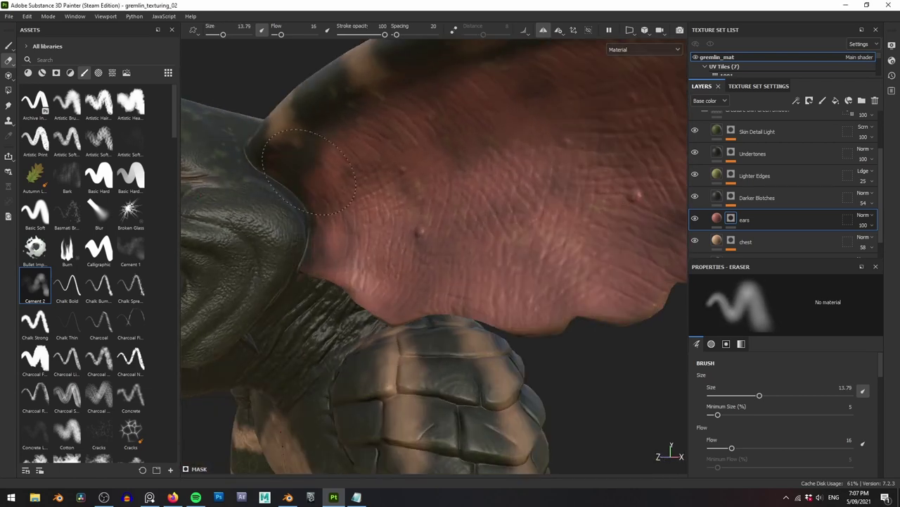
pyautogui.rightClick(309, 172)
pyautogui.click(331, 315)
# Return to the paint brush and touch up the red color near the inner ear's base.
pyautogui.press('1')
pyautogui.moveTo(290, 151)
pyautogui.keyDown('alt'); pyautogui.mouseDown()
pyautogui.moveTo(303, 172)
pyautogui.moveTo(331, 180)
pyautogui.mouseUp(); pyautogui.keyUp('alt')
pyautogui.moveTo(394, 208)
pyautogui.mouseDown()
pyautogui.moveTo(423, 231)
pyautogui.moveTo(402, 258)
pyautogui.mouseUp()
pyautogui.moveTo(383, 243)
pyautogui.keyDown('alt'); pyautogui.mouseDown()
pyautogui.moveTo(314, 169)
pyautogui.moveTo(335, 207)
pyautogui.moveTo(378, 91)
pyautogui.moveTo(322, 235)
pyautogui.moveTo(465, 261)
pyautogui.moveTo(422, 224)
pyautogui.mouseUp(); pyautogui.keyUp('alt')
pyautogui.scroll(-1, 728, 225)
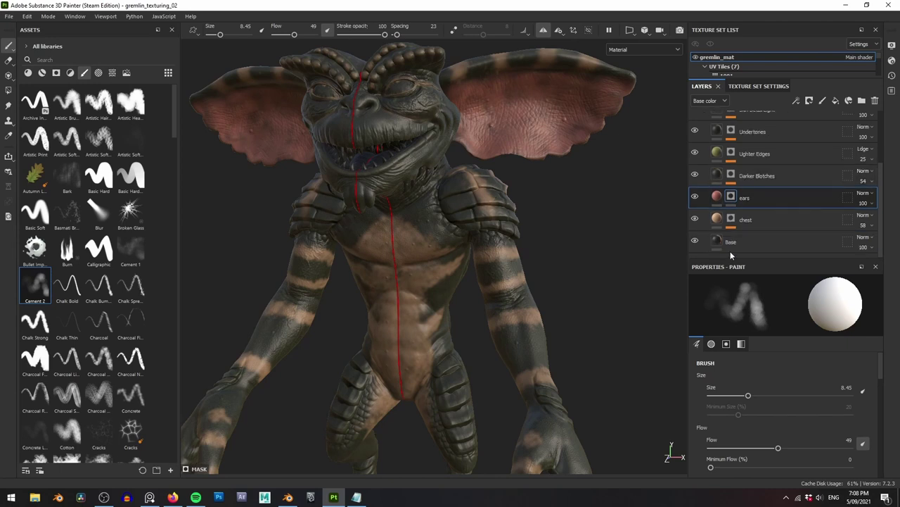
# Review the Base, chest and ears layers and the upper part of the layer stack.
pyautogui.click(732, 242)
pyautogui.keyDown('alt'); pyautogui.moveTo(632, 150); pyautogui.dragTo(612, 225, button='middle'); pyautogui.keyUp('alt')
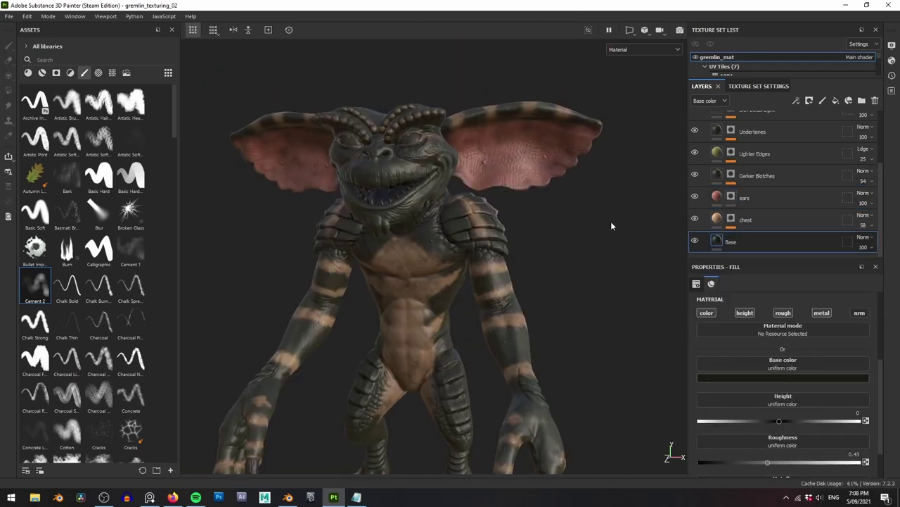
pyautogui.click(773, 220)
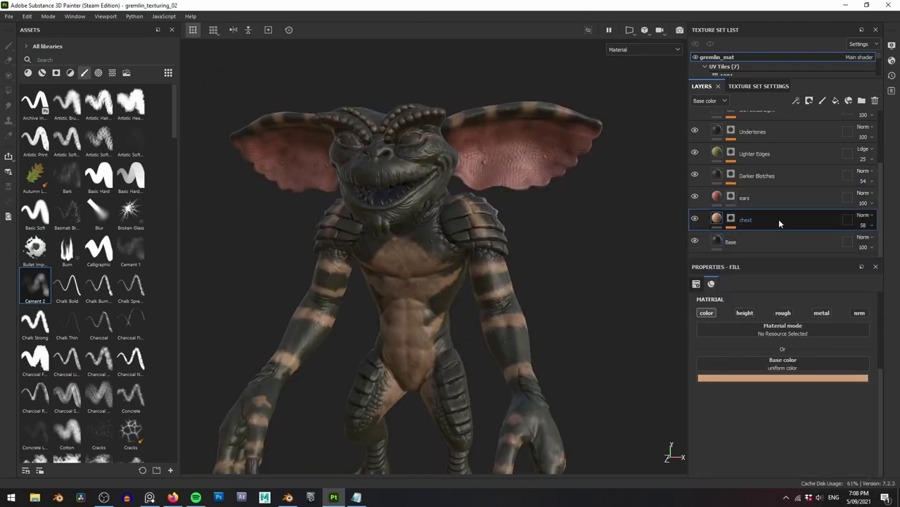
pyautogui.scroll(1, 775, 215)
pyautogui.click(772, 225)
pyautogui.scroll(2, 798, 166)
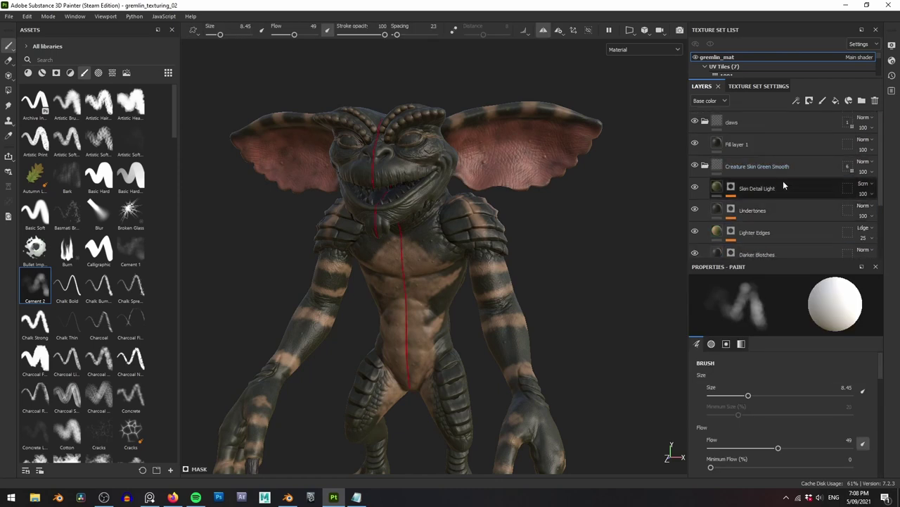
# Add a fill layer named mouth limited to color and roughness, lower its roughness, and give it a dark red base color.
pyautogui.scroll(-3, 783, 180)
pyautogui.click(836, 100)
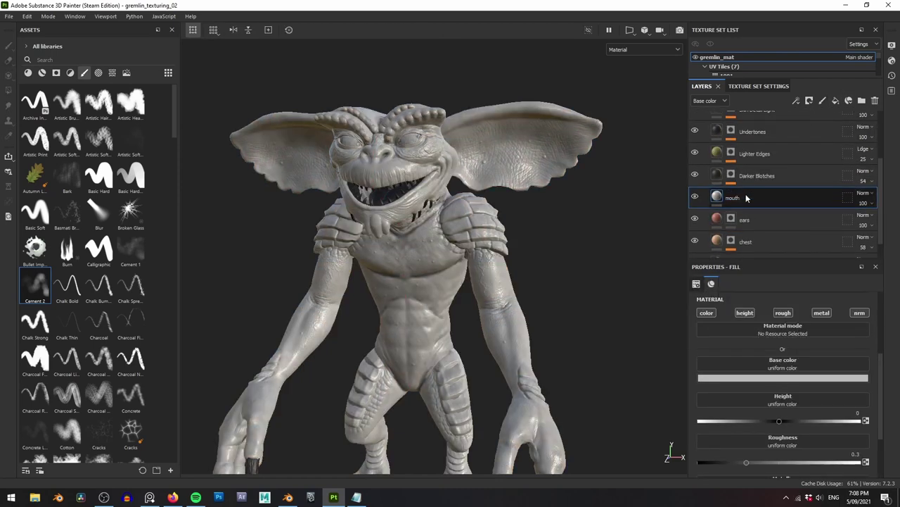
pyautogui.press('Return')
pyautogui.keyDown('alt'); pyautogui.click(707, 313); pyautogui.keyUp('alt')
pyautogui.scroll(8, 384, 197)
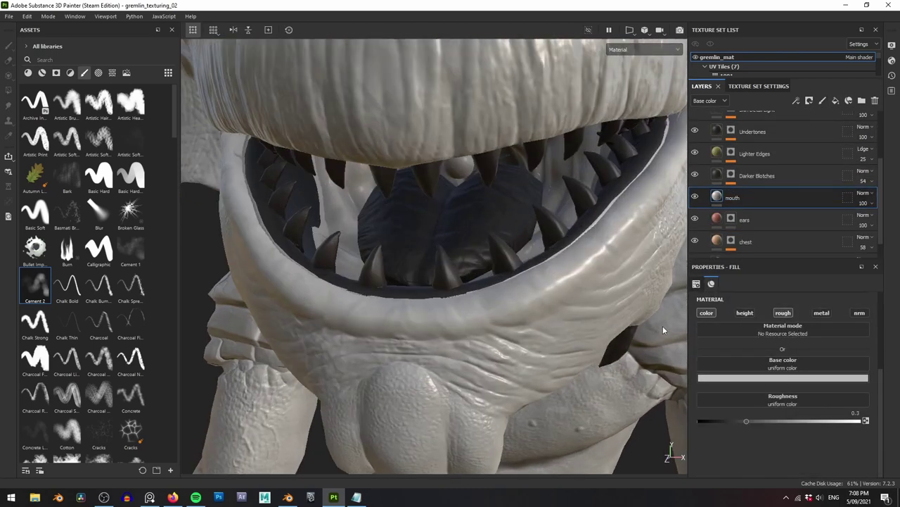
pyautogui.moveTo(746, 421); pyautogui.dragTo(696, 419)
pyautogui.scroll(-9, 519, 275)
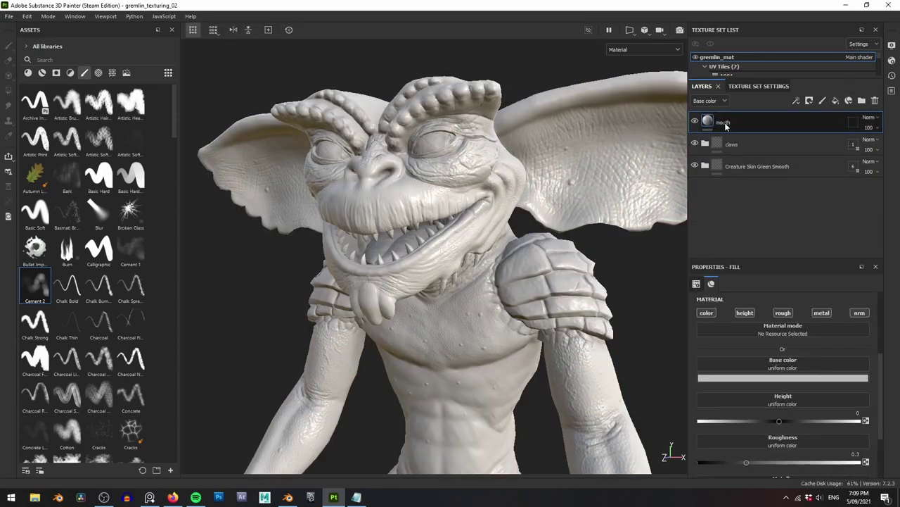
pyautogui.click(769, 379)
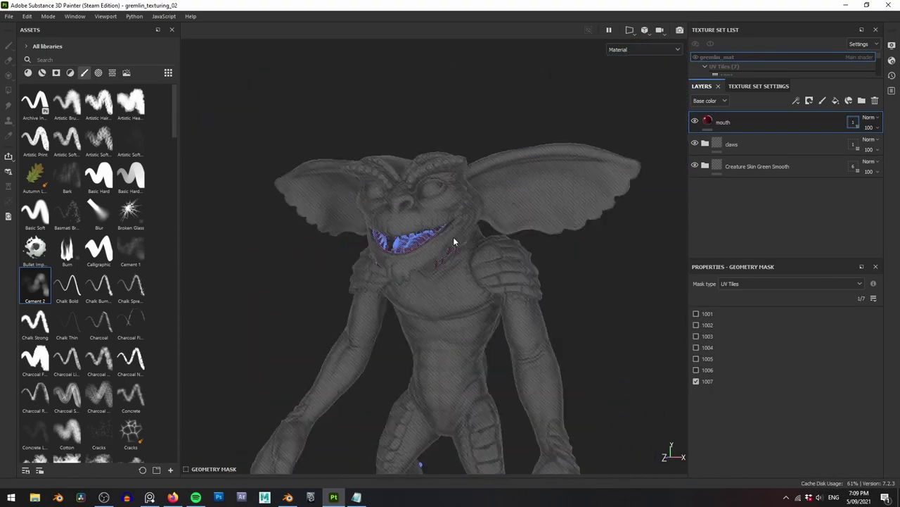
# Add the head's UV tile to the mouth layer's geometry mask alongside tile 1007.
pyautogui.keyDown('alt'); pyautogui.moveTo(454, 241); pyautogui.dragTo(531, 245, button='right'); pyautogui.keyUp('alt')
pyautogui.keyDown('alt'); pyautogui.moveTo(531, 245); pyautogui.dragTo(591, 281, button='middle'); pyautogui.keyUp('alt')
pyautogui.keyDown('alt'); pyautogui.moveTo(591, 281); pyautogui.dragTo(565, 352); pyautogui.keyUp('alt')
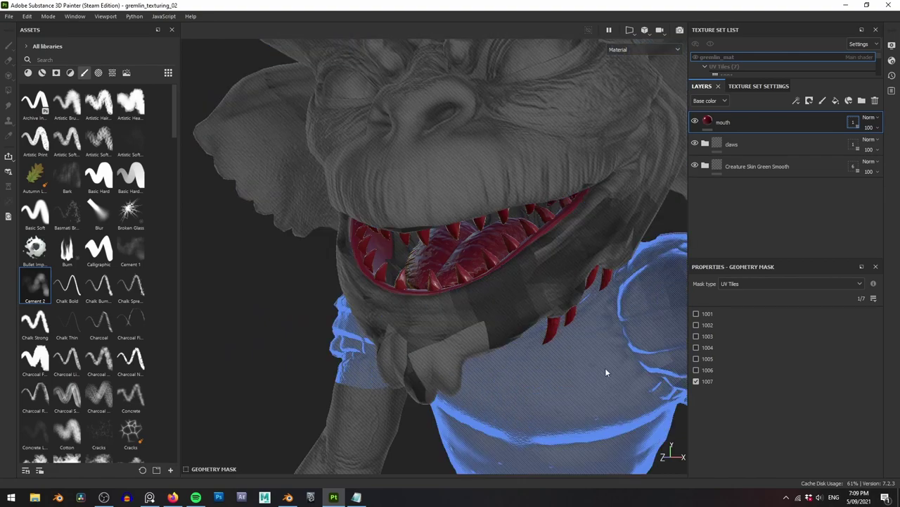
pyautogui.keyDown('alt'); pyautogui.moveTo(607, 373); pyautogui.dragTo(563, 331); pyautogui.keyUp('alt')
pyautogui.click(466, 203)
pyautogui.keyDown('alt'); pyautogui.moveTo(542, 289); pyautogui.dragTo(626, 281); pyautogui.keyUp('alt')
pyautogui.click(740, 130)
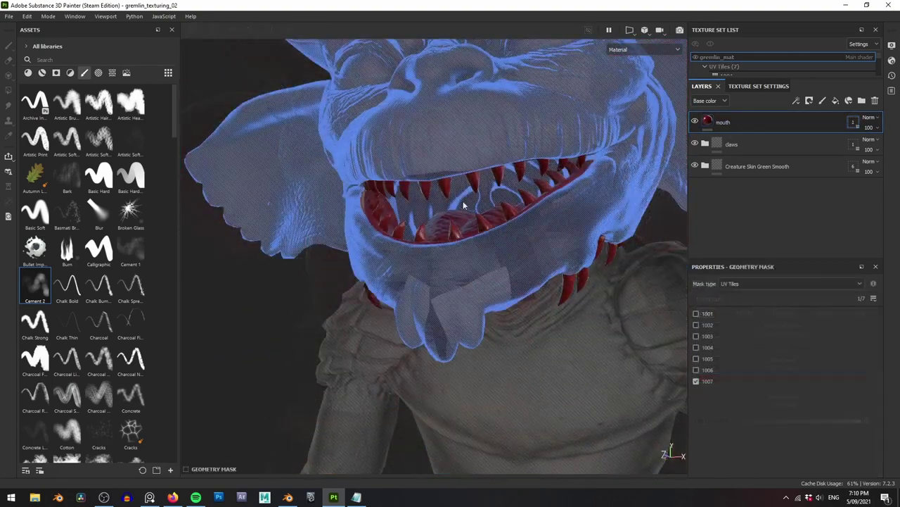
pyautogui.click(465, 203)
pyautogui.keyDown('alt'); pyautogui.moveTo(548, 294); pyautogui.dragTo(626, 282); pyautogui.keyUp('alt')
pyautogui.click(740, 130)
pyautogui.keyDown('alt'); pyautogui.moveTo(637, 318); pyautogui.dragTo(594, 299); pyautogui.keyUp('alt')
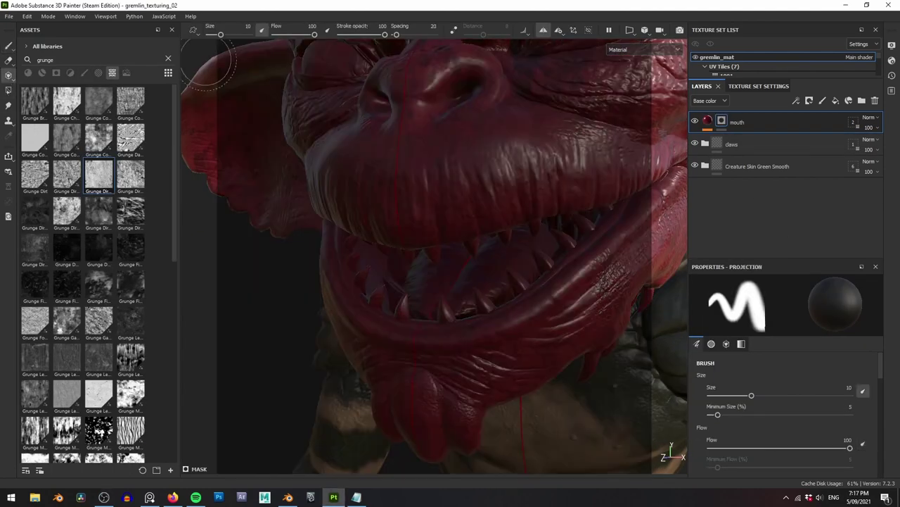
# Remove the upper teeth from the mouth layer's mask using Polygon Fill in mesh mode with color 0.
pyautogui.click(9, 87)
pyautogui.click(222, 29)
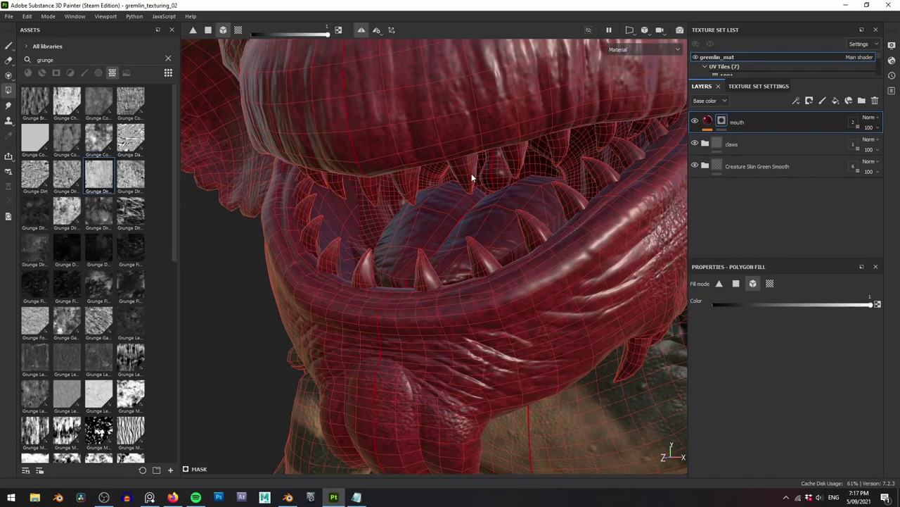
pyautogui.keyDown('alt'); pyautogui.moveTo(432, 151); pyautogui.dragTo(457, 169); pyautogui.keyUp('alt')
pyautogui.moveTo(831, 306); pyautogui.dragTo(700, 304)
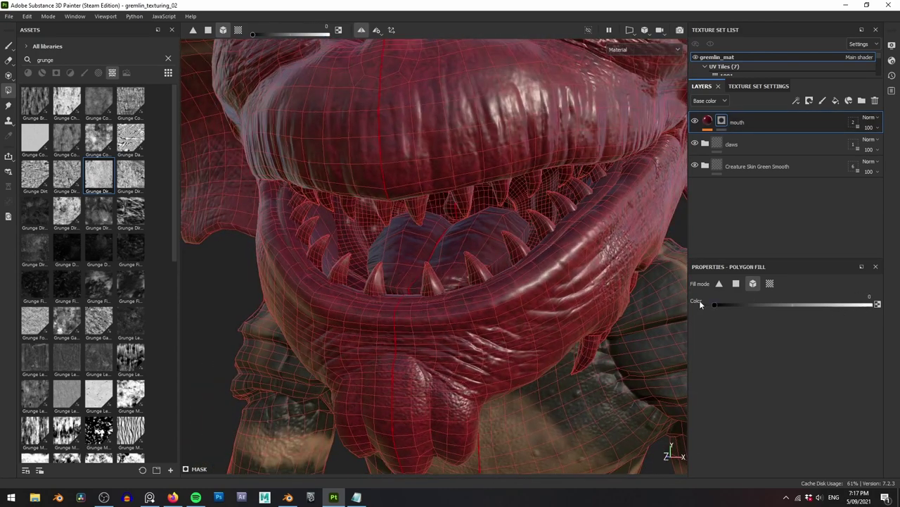
pyautogui.scroll(2, 405, 209)
pyautogui.keyDown('alt'); pyautogui.moveTo(406, 209); pyautogui.dragTo(494, 187); pyautogui.keyUp('alt')
pyautogui.click(496, 189)
pyautogui.hotkey('ctrl', 'z')
pyautogui.click(515, 200)
pyautogui.moveTo(520, 197)
pyautogui.keyDown('alt'); pyautogui.mouseDown(button='right')
pyautogui.moveTo(553, 176)
pyautogui.moveTo(536, 204)
pyautogui.mouseUp(button='right'); pyautogui.keyUp('alt')
pyautogui.keyDown('alt'); pyautogui.moveTo(537, 207); pyautogui.dragTo(524, 184); pyautogui.keyUp('alt')
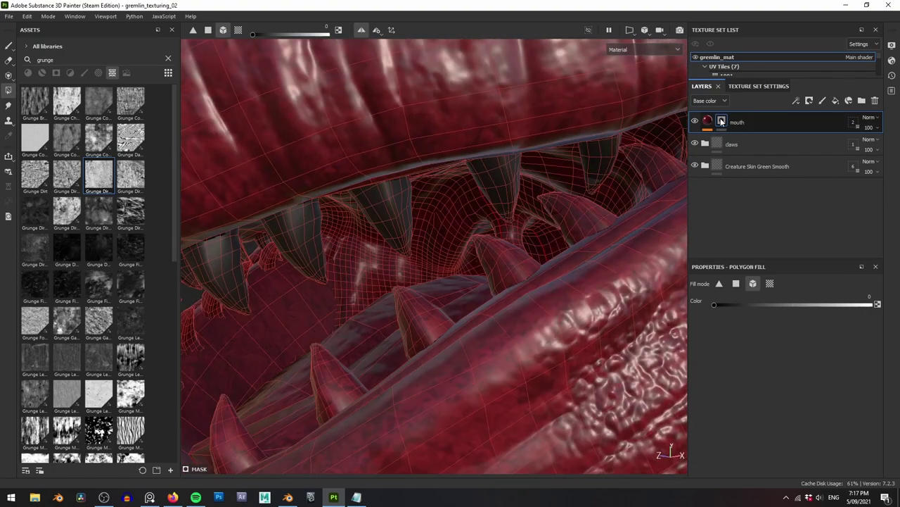
# Fill the lower teeth with color 0 in the mouth layer's mask.
pyautogui.keyDown('alt'); pyautogui.moveTo(457, 141); pyautogui.dragTo(493, 233); pyautogui.keyUp('alt')
pyautogui.click(523, 288)
pyautogui.keyDown('alt'); pyautogui.moveTo(522, 289); pyautogui.dragTo(535, 229, button='right'); pyautogui.keyUp('alt')
pyautogui.click(369, 293)
pyautogui.keyDown('alt'); pyautogui.moveTo(368, 293); pyautogui.dragTo(488, 225, button='right'); pyautogui.keyUp('alt')
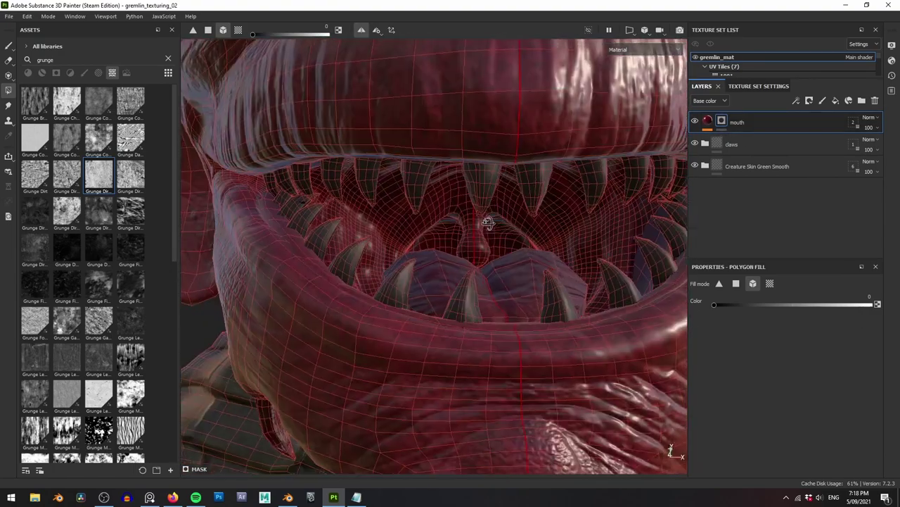
# Switch to the paint brush with the Cotton preset at size 7.73 for masking the face.
pyautogui.keyDown('alt'); pyautogui.moveTo(488, 225); pyautogui.dragTo(422, 224); pyautogui.keyUp('alt')
pyautogui.keyDown('alt'); pyautogui.moveTo(422, 224); pyautogui.dragTo(394, 204, button='right'); pyautogui.keyUp('alt')
pyautogui.keyDown('alt'); pyautogui.moveTo(394, 204); pyautogui.dragTo(415, 183); pyautogui.keyUp('alt')
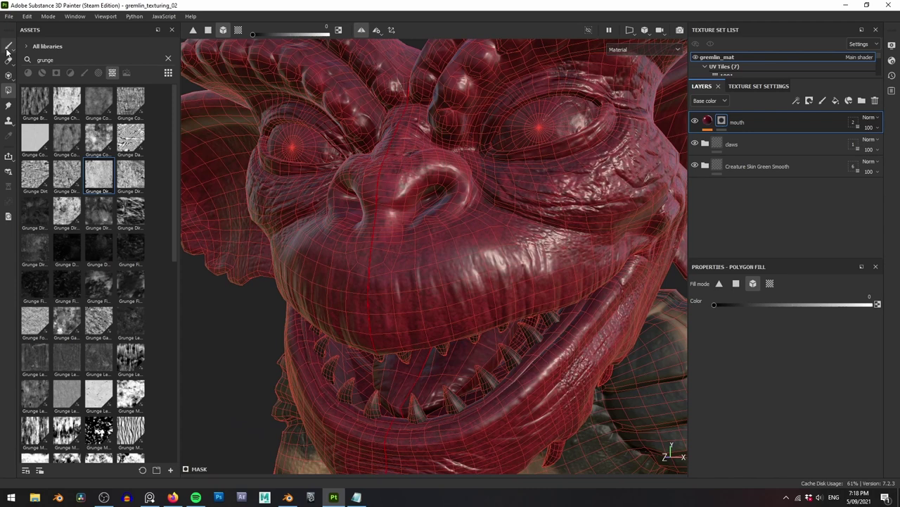
pyautogui.click(9, 47)
pyautogui.keyDown('alt'); pyautogui.moveTo(454, 158); pyautogui.dragTo(432, 167); pyautogui.keyUp('alt')
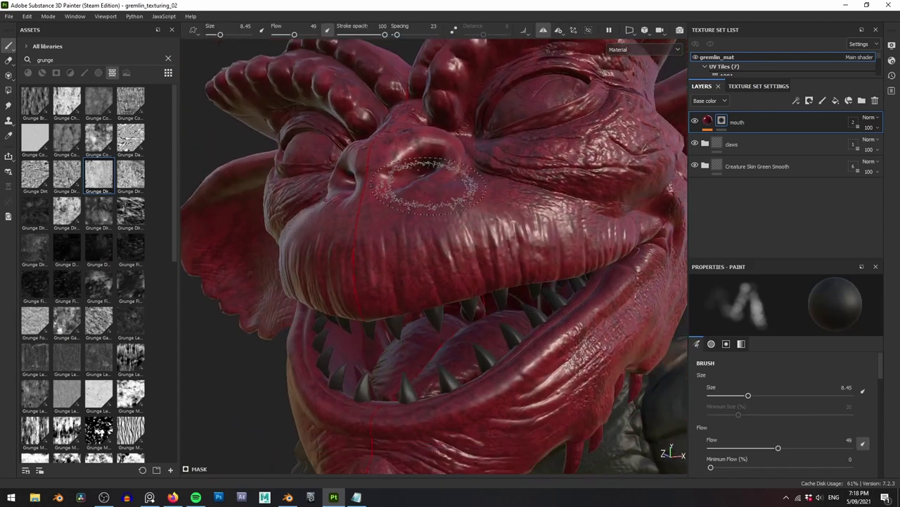
pyautogui.keyDown('alt'); pyautogui.moveTo(432, 167); pyautogui.dragTo(464, 185, button='right'); pyautogui.keyUp('alt')
pyautogui.click(85, 73)
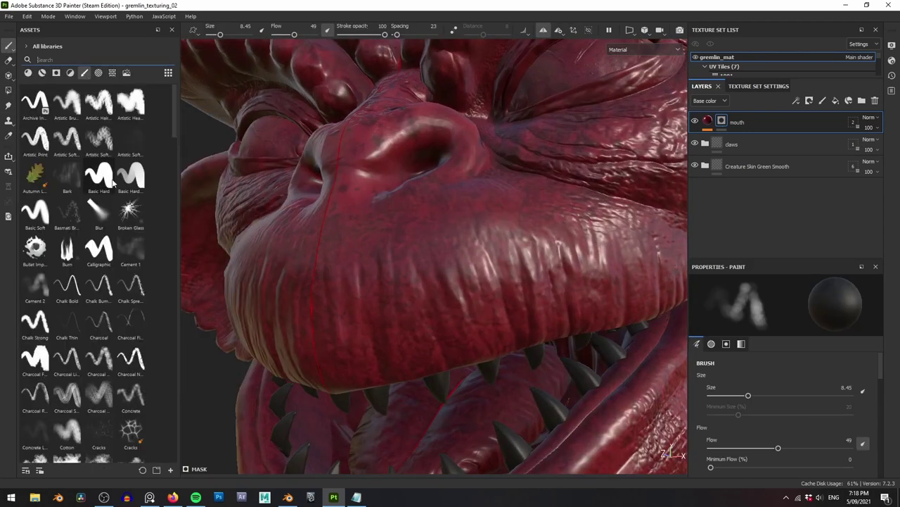
pyautogui.click(69, 432)
pyautogui.keyDown('ctrl'); pyautogui.moveTo(416, 273); pyautogui.dragTo(389, 256, button='right'); pyautogui.keyUp('ctrl')
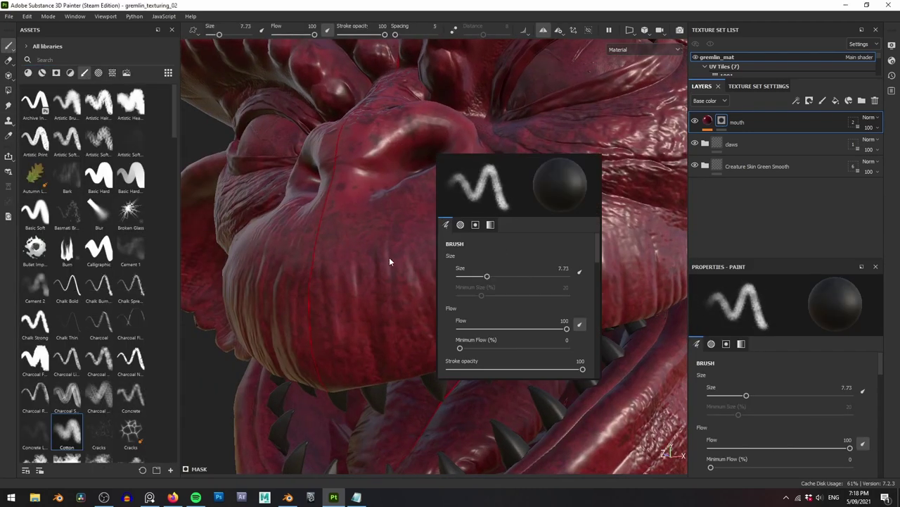
# Paint the red away around the nostrils and down toward the upper lip in the mouth layer's mask.
pyautogui.moveTo(485, 278)
pyautogui.keyDown('alt'); pyautogui.mouseDown()
pyautogui.moveTo(438, 221)
pyautogui.moveTo(424, 236)
pyautogui.mouseUp(); pyautogui.keyUp('alt')
pyautogui.keyDown('alt'); pyautogui.moveTo(422, 236); pyautogui.dragTo(458, 246); pyautogui.keyUp('alt')
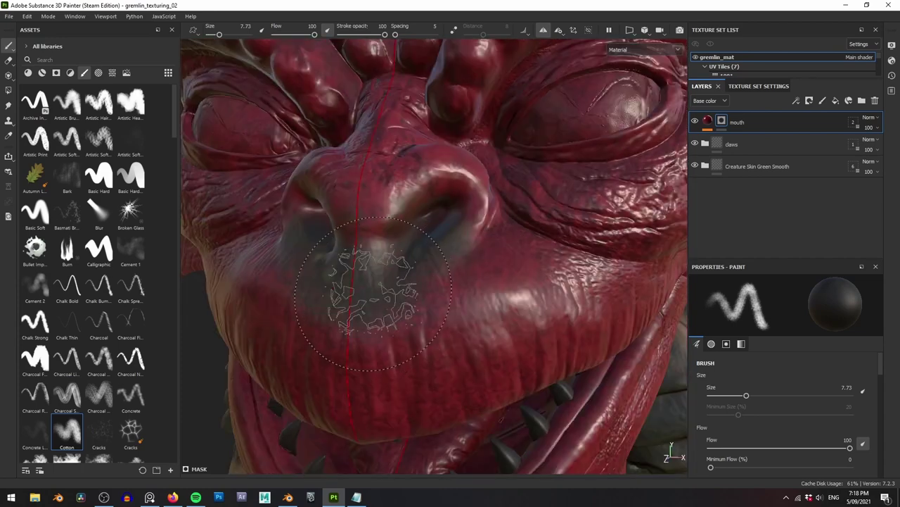
pyautogui.moveTo(375, 287)
pyautogui.keyDown('alt'); pyautogui.mouseDown()
pyautogui.moveTo(345, 310)
pyautogui.moveTo(361, 344)
pyautogui.moveTo(392, 350)
pyautogui.mouseUp(); pyautogui.keyUp('alt')
pyautogui.rightClick(366, 294)
pyautogui.keyDown('alt'); pyautogui.moveTo(346, 357); pyautogui.dragTo(342, 332); pyautogui.keyUp('alt')
# Reduce the brush to size 2.14 and paint the red away along the upper lip toward the mouth corner.
pyautogui.rightClick(343, 330)
pyautogui.moveTo(371, 385); pyautogui.dragTo(375, 386)
pyautogui.keyDown('alt'); pyautogui.moveTo(333, 365); pyautogui.dragTo(325, 333); pyautogui.keyUp('alt')
pyautogui.keyDown('alt'); pyautogui.moveTo(436, 315); pyautogui.dragTo(377, 299); pyautogui.keyUp('alt')
pyautogui.moveTo(361, 287); pyautogui.dragTo(352, 307)
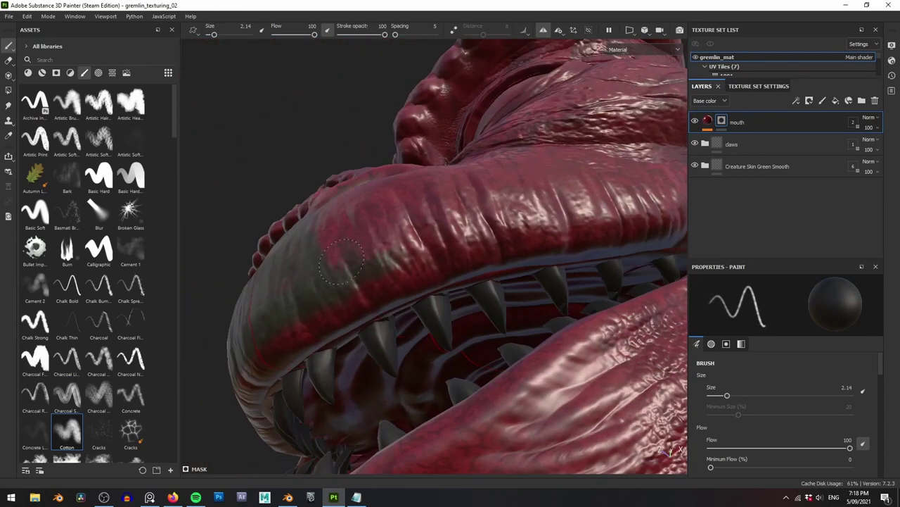
pyautogui.keyDown('alt'); pyautogui.moveTo(386, 244); pyautogui.dragTo(439, 247); pyautogui.keyUp('alt')
pyautogui.moveTo(451, 246)
pyautogui.mouseDown()
pyautogui.moveTo(445, 262)
pyautogui.moveTo(370, 266)
pyautogui.moveTo(435, 292)
pyautogui.mouseUp()
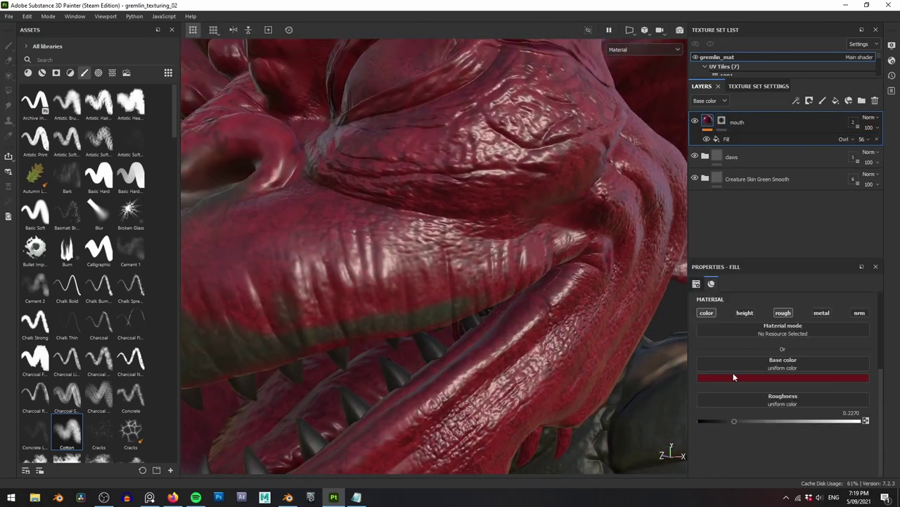
pyautogui.keyDown('alt'); pyautogui.moveTo(493, 295); pyautogui.dragTo(515, 303); pyautogui.keyUp('alt')
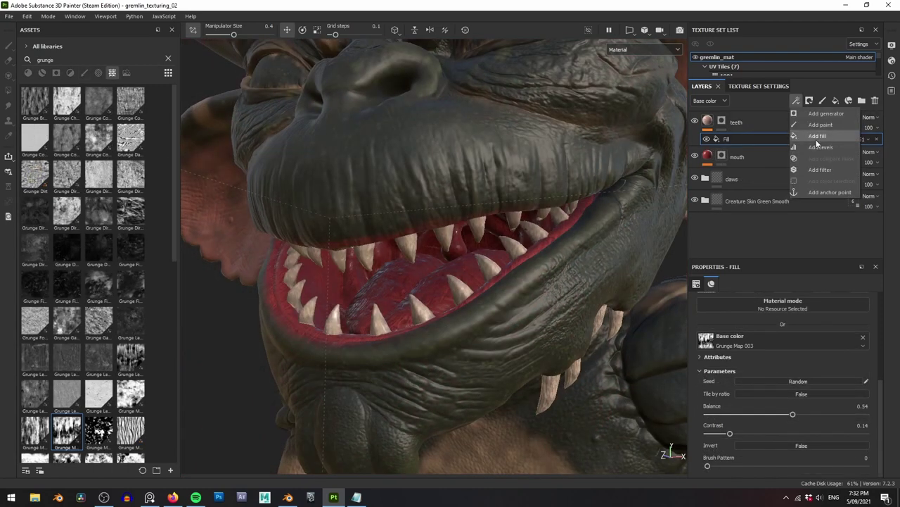
# Add a new fill layer above the teeth layer and open its layer options.
pyautogui.click(765, 126)
pyautogui.click(835, 101)
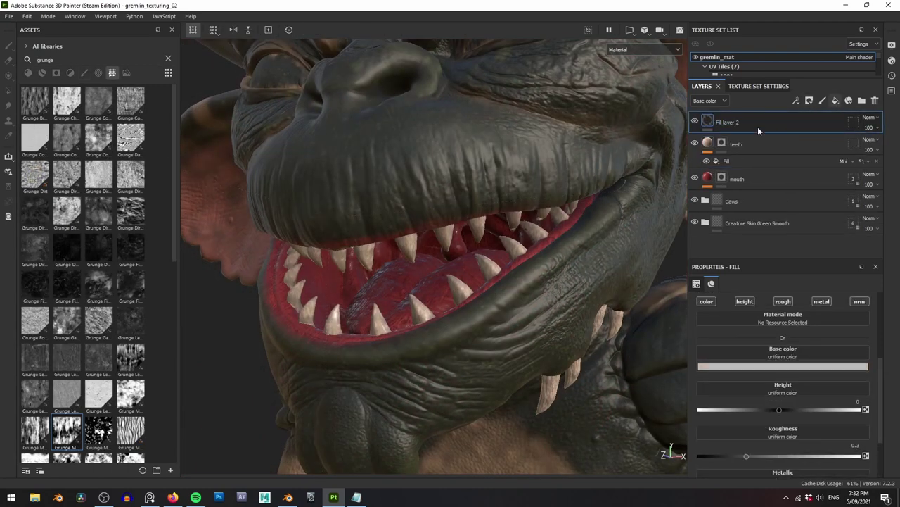
pyautogui.rightClick(763, 120)
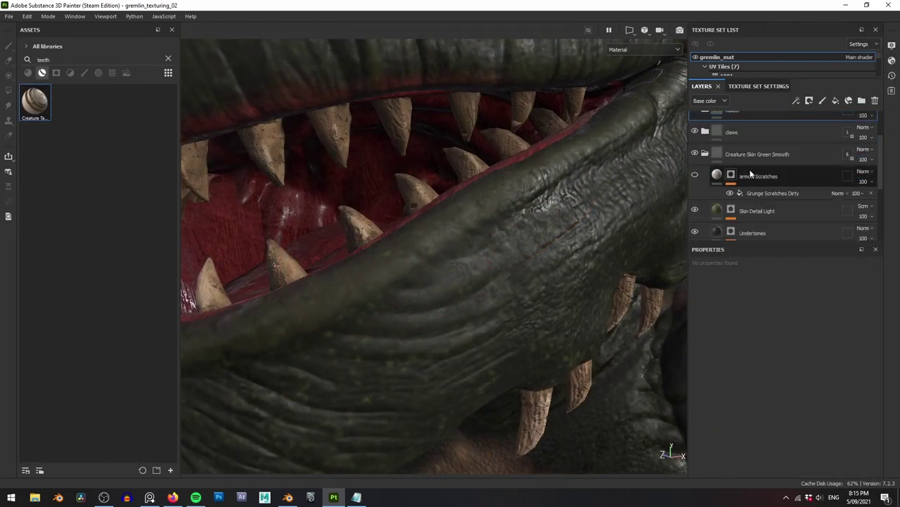
# Paint black at size 7.26 over the upper arm stripes in the chest layer's mask.
pyautogui.click(714, 144)
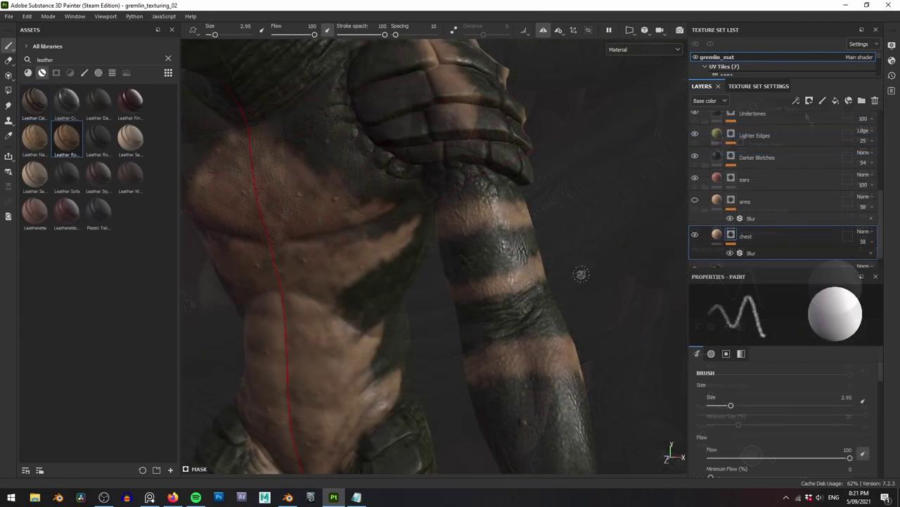
pyautogui.rightClick(574, 274)
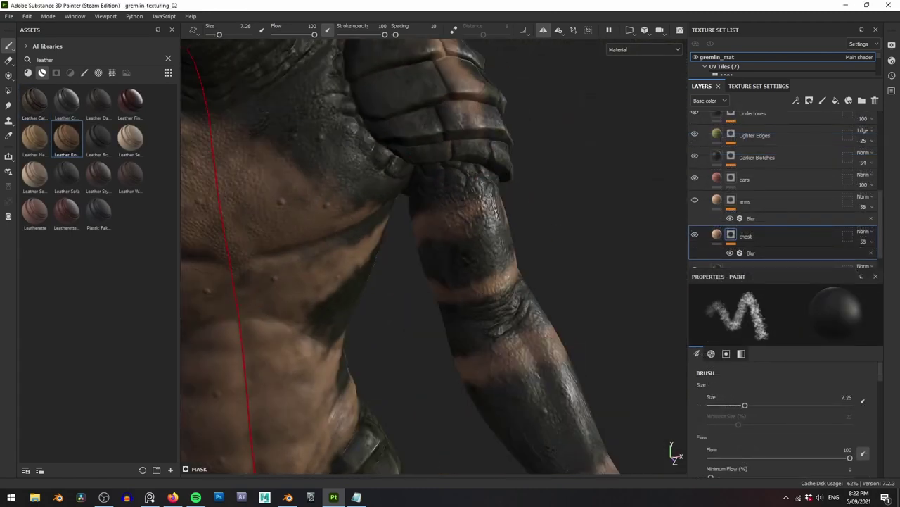
pyautogui.keyDown('alt'); pyautogui.moveTo(492, 232); pyautogui.dragTo(522, 238); pyautogui.keyUp('alt')
pyautogui.moveTo(444, 228); pyautogui.dragTo(498, 213)
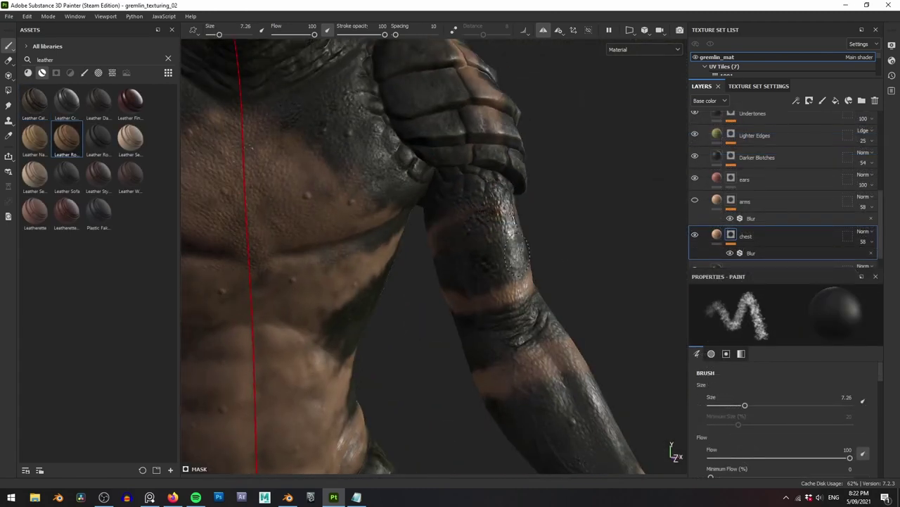
# Switch to the eraser at size 13.79 and erase the elbow and forearm stripes from the chest layer's mask.
pyautogui.press('2')
pyautogui.rightClick(548, 302)
pyautogui.moveTo(496, 360); pyautogui.dragTo(596, 359)
pyautogui.keyDown('alt'); pyautogui.moveTo(533, 301); pyautogui.dragTo(517, 310); pyautogui.keyUp('alt')
pyautogui.keyDown('alt'); pyautogui.moveTo(517, 310); pyautogui.dragTo(500, 215, button='middle'); pyautogui.keyUp('alt')
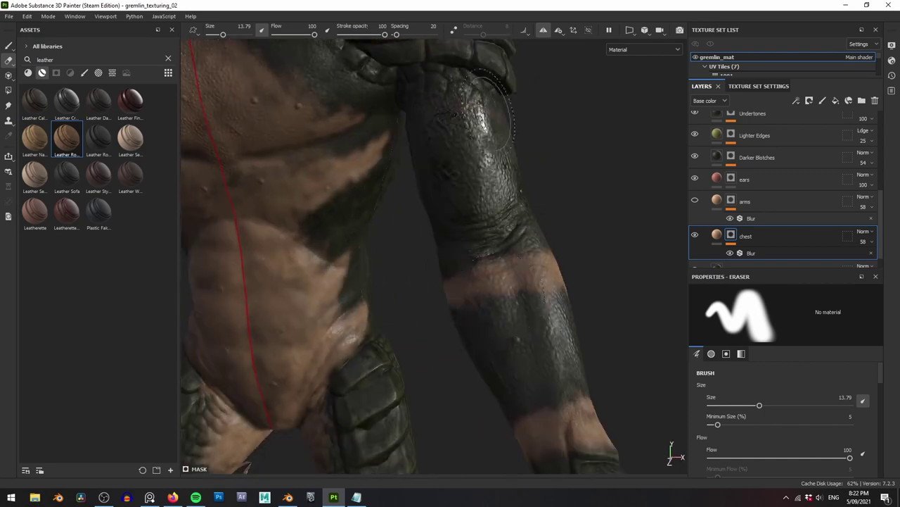
pyautogui.click(696, 201)
pyautogui.keyDown('alt'); pyautogui.moveTo(494, 287); pyautogui.dragTo(527, 291); pyautogui.keyUp('alt')
pyautogui.keyDown('alt'); pyautogui.moveTo(571, 450); pyautogui.dragTo(524, 278, button='middle'); pyautogui.keyUp('alt')
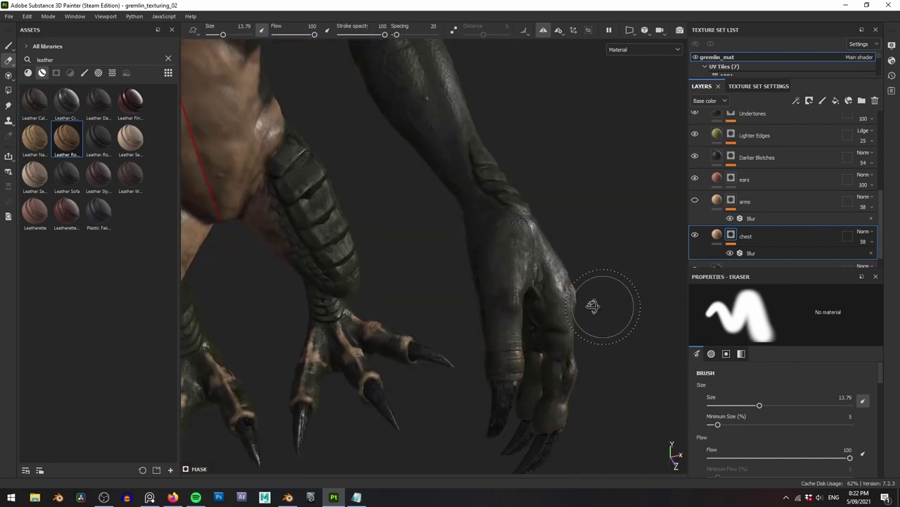
# Erase the skin stripes from the hand, fingers and wrist in the chest layer's mask.
pyautogui.keyDown('alt'); pyautogui.moveTo(605, 307); pyautogui.dragTo(422, 320); pyautogui.keyUp('alt')
pyautogui.moveTo(539, 209); pyautogui.dragTo(588, 211)
pyautogui.keyDown('alt'); pyautogui.moveTo(521, 281); pyautogui.dragTo(408, 211); pyautogui.keyUp('alt')
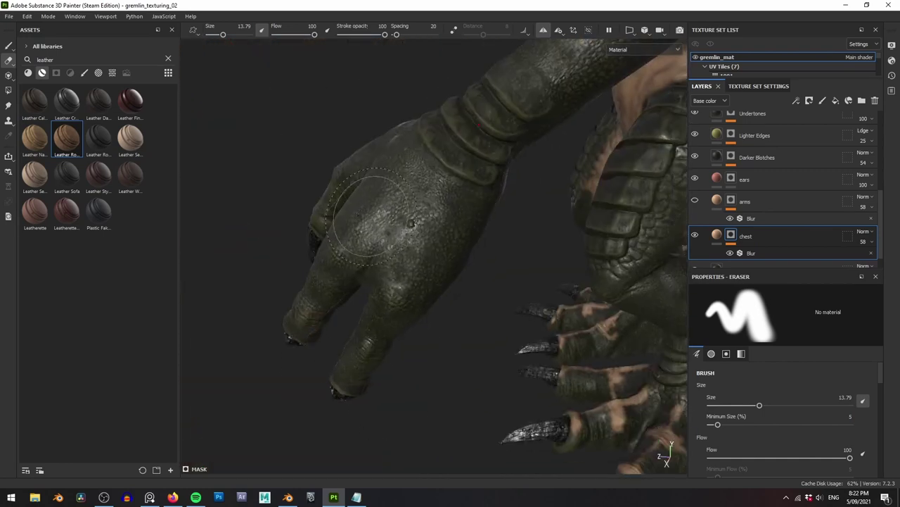
pyautogui.keyDown('alt'); pyautogui.moveTo(605, 141); pyautogui.dragTo(498, 268, button='middle'); pyautogui.keyUp('alt')
pyautogui.keyDown('alt'); pyautogui.moveTo(498, 268); pyautogui.dragTo(394, 264); pyautogui.keyUp('alt')
pyautogui.keyDown('alt'); pyautogui.moveTo(577, 268); pyautogui.dragTo(492, 282, button='right'); pyautogui.keyUp('alt')
pyautogui.moveTo(570, 296)
pyautogui.mouseDown()
pyautogui.moveTo(547, 241)
pyautogui.moveTo(267, 348)
pyautogui.moveTo(211, 337)
pyautogui.mouseUp()
pyautogui.moveTo(394, 317); pyautogui.dragTo(384, 292)
pyautogui.keyDown('alt'); pyautogui.moveTo(427, 160); pyautogui.dragTo(387, 275, button='middle'); pyautogui.keyUp('alt')
pyautogui.keyDown('alt'); pyautogui.moveTo(387, 275); pyautogui.dragTo(345, 246); pyautogui.keyUp('alt')
pyautogui.moveTo(413, 201); pyautogui.dragTo(429, 232)
pyautogui.keyDown('alt'); pyautogui.moveTo(563, 246); pyautogui.dragTo(450, 240); pyautogui.keyUp('alt')
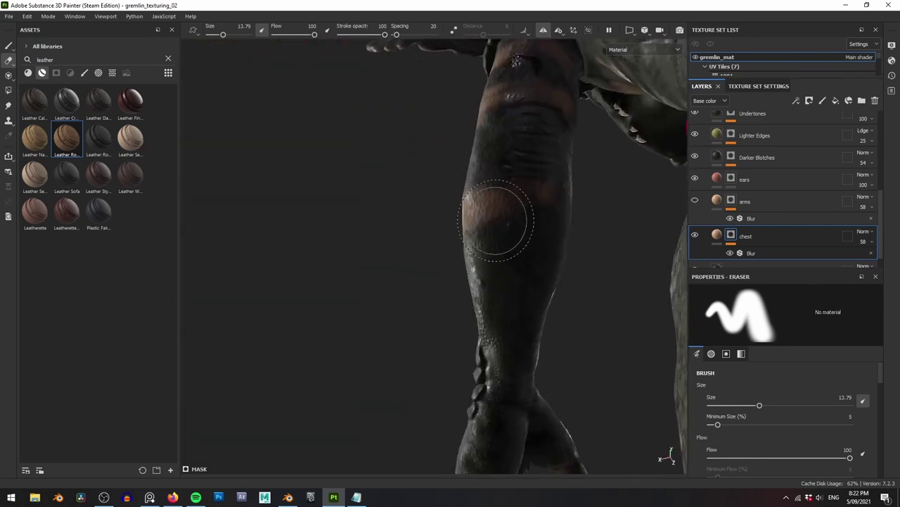
# Erase the stripes from the back of the forearm, the upper arm and the shoulder in the chest layer's mask.
pyautogui.moveTo(499, 221); pyautogui.dragTo(492, 205)
pyautogui.keyDown('alt'); pyautogui.moveTo(535, 302); pyautogui.dragTo(331, 326); pyautogui.keyUp('alt')
pyautogui.moveTo(429, 242); pyautogui.dragTo(457, 260)
pyautogui.keyDown('alt'); pyautogui.moveTo(422, 267); pyautogui.dragTo(499, 261); pyautogui.keyUp('alt')
pyautogui.moveTo(494, 199); pyautogui.dragTo(471, 194)
pyautogui.moveTo(619, 267)
pyautogui.keyDown('alt'); pyautogui.mouseDown()
pyautogui.moveTo(561, 286)
pyautogui.moveTo(591, 281)
pyautogui.mouseUp(); pyautogui.keyUp('alt')
pyautogui.keyDown('alt'); pyautogui.moveTo(436, 282); pyautogui.dragTo(497, 274, button='right'); pyautogui.keyUp('alt')
pyautogui.moveTo(497, 273)
pyautogui.keyDown('alt'); pyautogui.mouseDown()
pyautogui.moveTo(392, 243)
pyautogui.moveTo(476, 165)
pyautogui.moveTo(502, 237)
pyautogui.moveTo(403, 202)
pyautogui.moveTo(412, 303)
pyautogui.mouseUp(); pyautogui.keyUp('alt')
pyautogui.keyDown('alt'); pyautogui.moveTo(351, 169); pyautogui.dragTo(299, 141); pyautogui.keyUp('alt')
pyautogui.keyDown('alt'); pyautogui.moveTo(300, 140); pyautogui.dragTo(412, 268, button='right'); pyautogui.keyUp('alt')
pyautogui.keyDown('alt'); pyautogui.moveTo(412, 267); pyautogui.dragTo(496, 231); pyautogui.keyUp('alt')
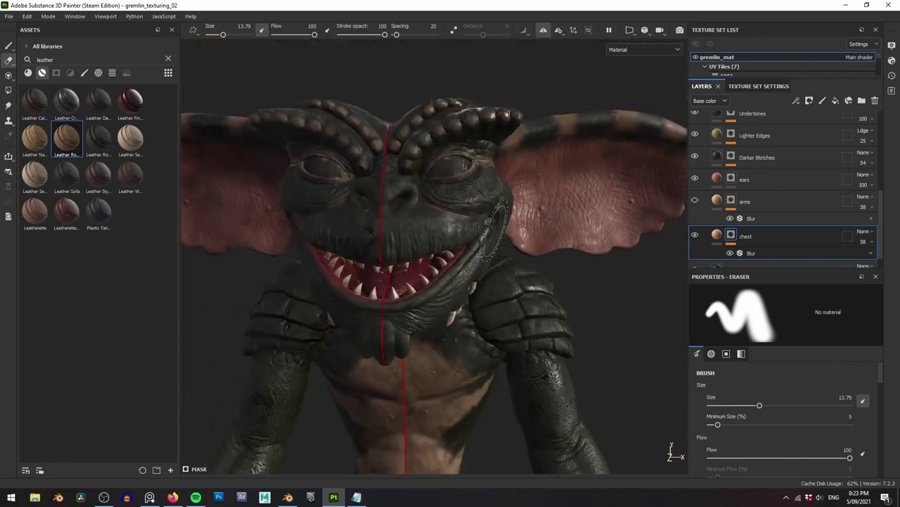
# Show the arms layer at 31 opacity and open the settings of its Blur filter.
pyautogui.keyDown('alt'); pyautogui.moveTo(335, 129); pyautogui.dragTo(344, 240); pyautogui.keyUp('alt')
pyautogui.keyDown('alt'); pyautogui.moveTo(394, 281); pyautogui.dragTo(309, 233, button='right'); pyautogui.keyUp('alt')
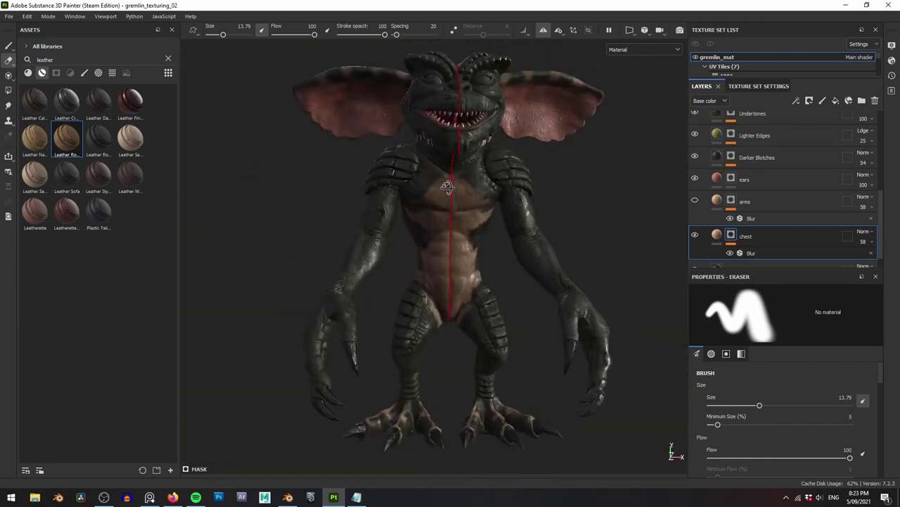
pyautogui.keyDown('alt'); pyautogui.moveTo(465, 387); pyautogui.dragTo(410, 259, button='middle'); pyautogui.keyUp('alt')
pyautogui.keyDown('alt'); pyautogui.moveTo(304, 297); pyautogui.dragTo(510, 171); pyautogui.keyUp('alt')
pyautogui.moveTo(866, 225); pyautogui.dragTo(869, 225)
pyautogui.click(767, 219)
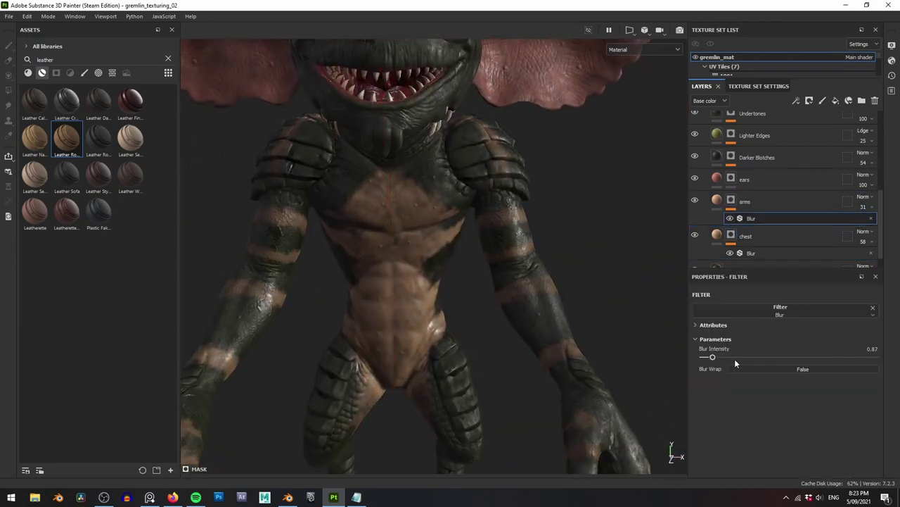
# Add a fill to the armourScratches layer's mask and set its grayscale value to 0.4368.
pyautogui.scroll(-5, 538, 283)
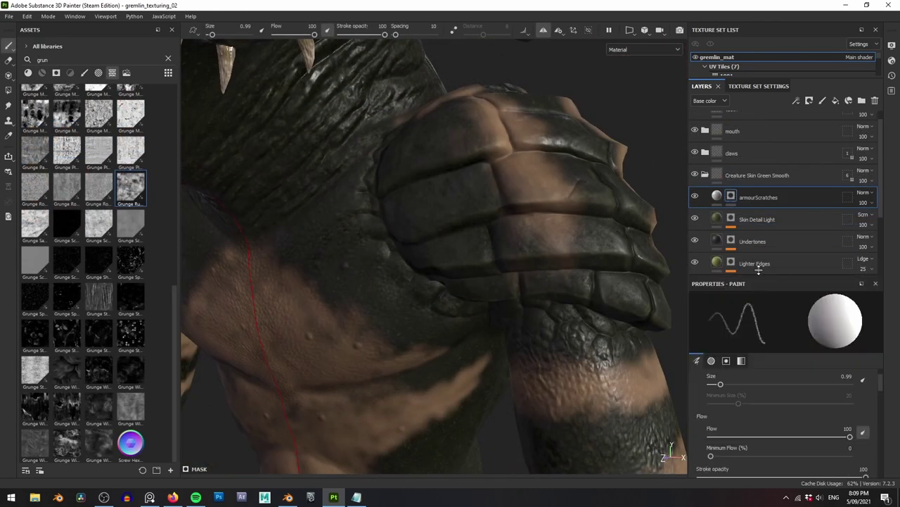
pyautogui.scroll(-5, 770, 383)
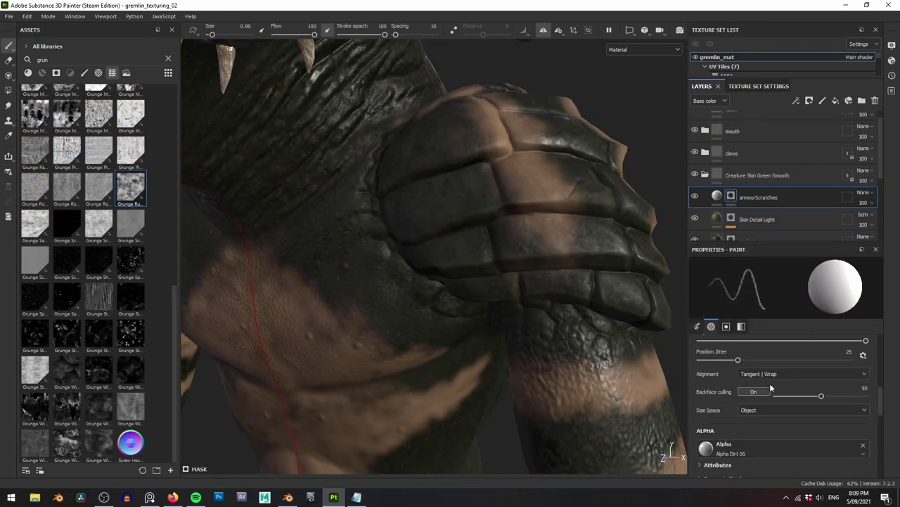
pyautogui.scroll(3, 770, 385)
pyautogui.click(796, 103)
pyautogui.click(809, 136)
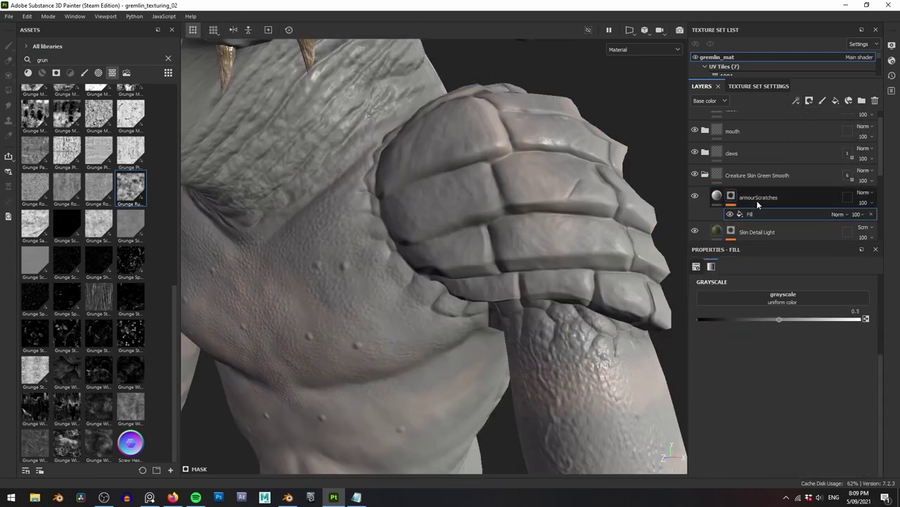
pyautogui.moveTo(780, 320)
pyautogui.mouseDown()
pyautogui.moveTo(864, 321)
pyautogui.moveTo(720, 321)
pyautogui.moveTo(769, 320)
pyautogui.mouseUp()
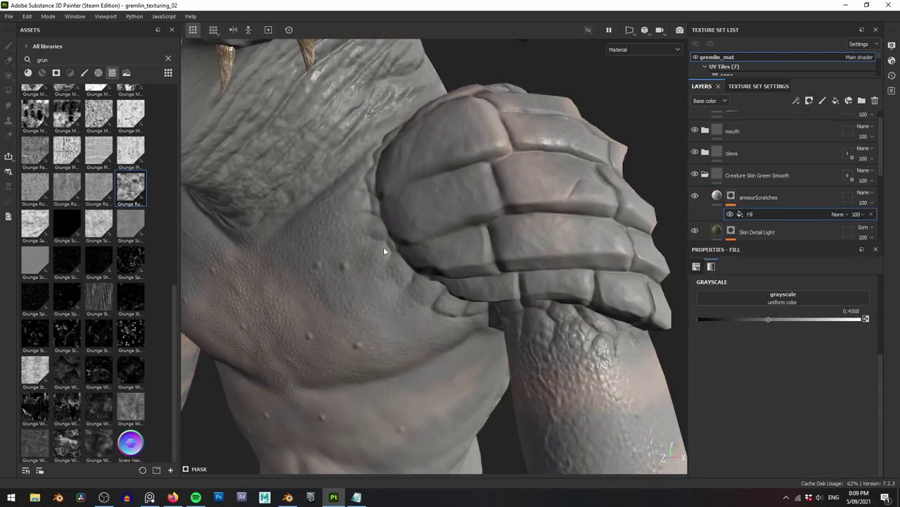
# Search the textures for scratch, assign a grunge scratches texture to the armourScratches mask fill, and adjust its settings.
pyautogui.doubleClick(62, 60)
pyautogui.write('scratch')
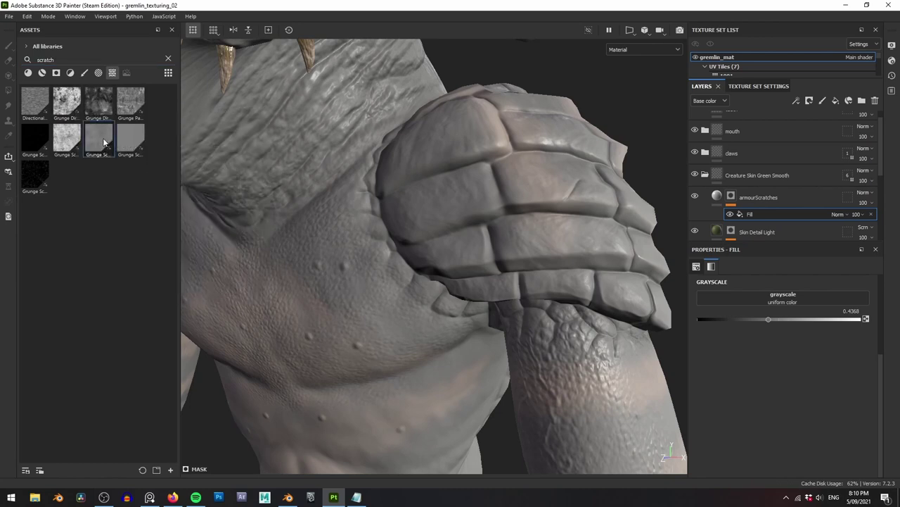
pyautogui.moveTo(104, 142); pyautogui.dragTo(803, 295)
pyautogui.scroll(3, 510, 227)
pyautogui.moveTo(787, 373); pyautogui.dragTo(793, 393)
pyautogui.moveTo(734, 373); pyautogui.dragTo(763, 373)
pyautogui.scroll(-5, 476, 190)
pyautogui.keyDown('alt'); pyautogui.moveTo(477, 189); pyautogui.dragTo(583, 276, button='middle'); pyautogui.keyUp('alt')
pyautogui.keyDown('alt'); pyautogui.moveTo(582, 277); pyautogui.dragTo(612, 233); pyautogui.keyUp('alt')
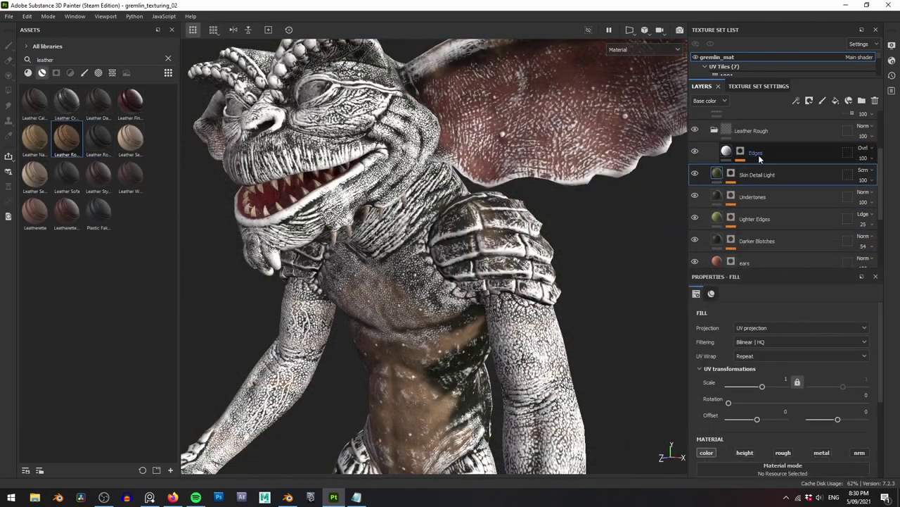
pyautogui.scroll(2, 760, 156)
pyautogui.moveTo(776, 212); pyautogui.dragTo(800, 178)
pyautogui.hotkey('ctrl', 'z')
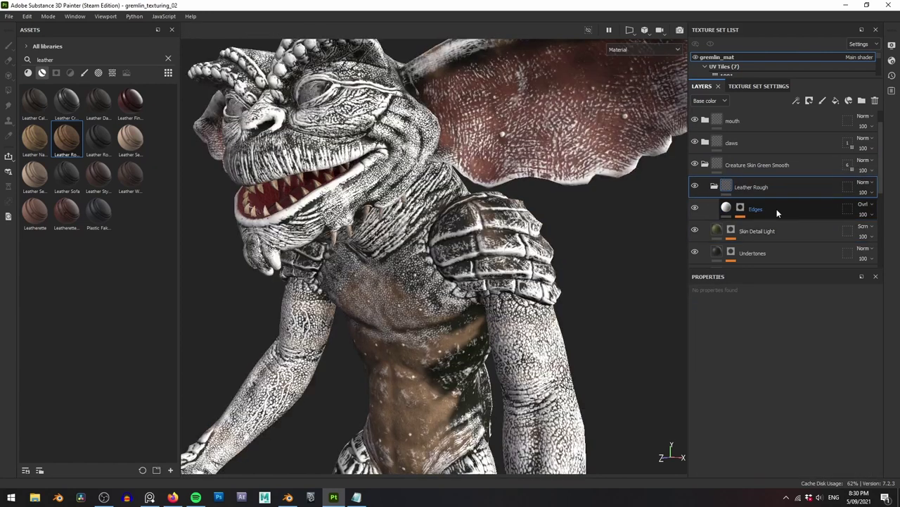
pyautogui.moveTo(778, 213); pyautogui.dragTo(804, 226)
pyautogui.click(775, 233)
pyautogui.hotkey('ctrl', 'z')
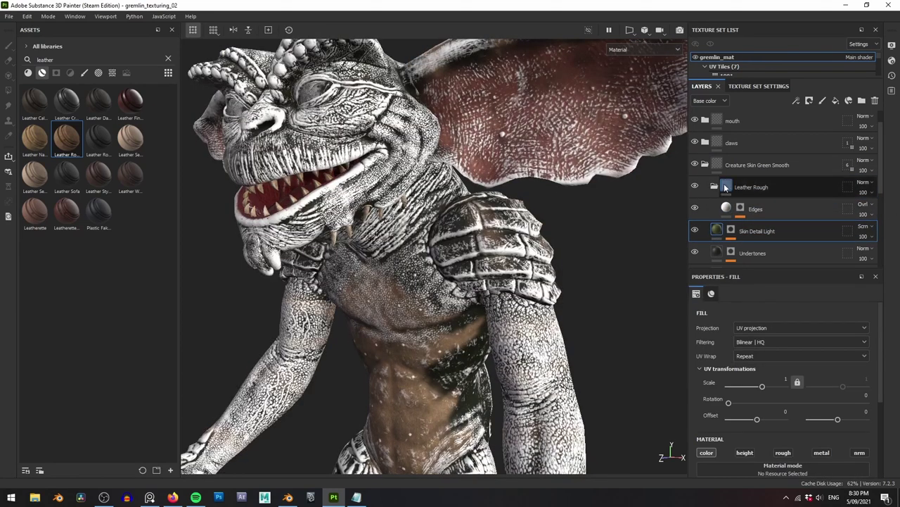
# Set the wear level of the Metal Edge Wear generator in the Edges layer's mask to 0.43.
pyautogui.click(726, 186)
pyautogui.click(742, 208)
pyautogui.click(774, 226)
pyautogui.moveTo(816, 384); pyautogui.dragTo(775, 383)
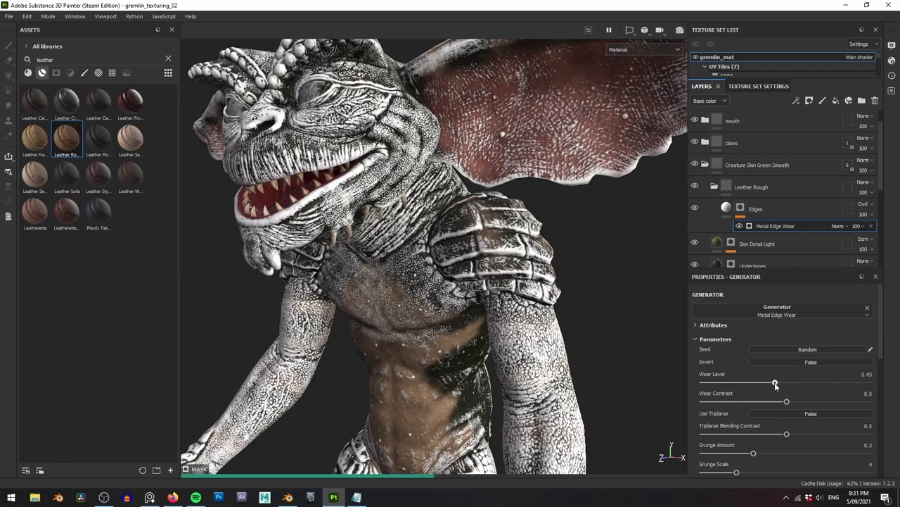
# Set the Edges layer's base color to a muted brown, starting from a colour sampled on the model.
pyautogui.click(707, 210)
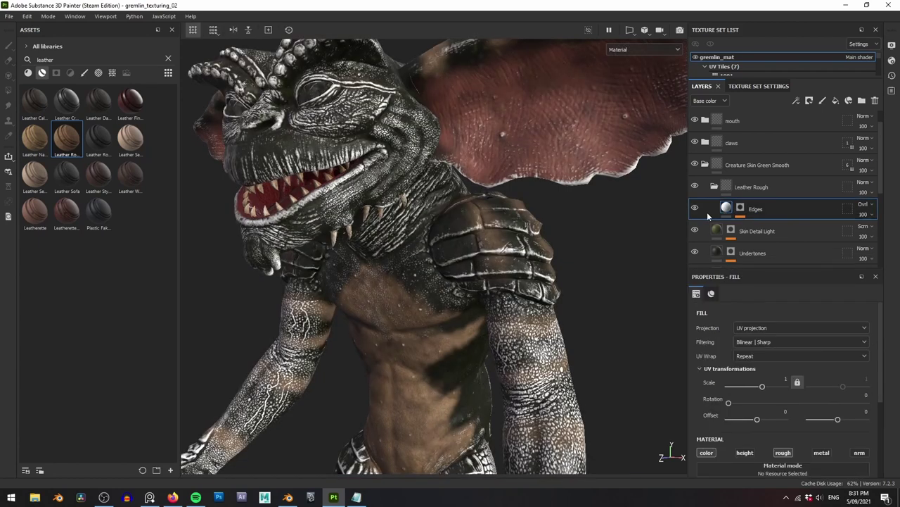
pyautogui.scroll(-4, 739, 351)
pyautogui.click(770, 387)
pyautogui.moveTo(847, 397); pyautogui.dragTo(466, 327)
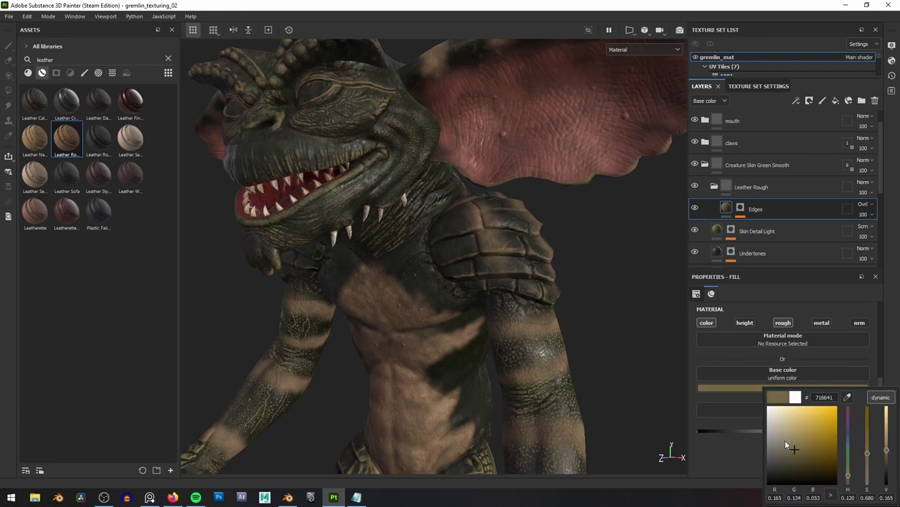
# Set the Edges layer's opacity to 65 and add a paint effect to its mask.
pyautogui.click(741, 209)
pyautogui.keyDown('alt'); pyautogui.moveTo(556, 338); pyautogui.dragTo(573, 176, button='middle'); pyautogui.keyUp('alt')
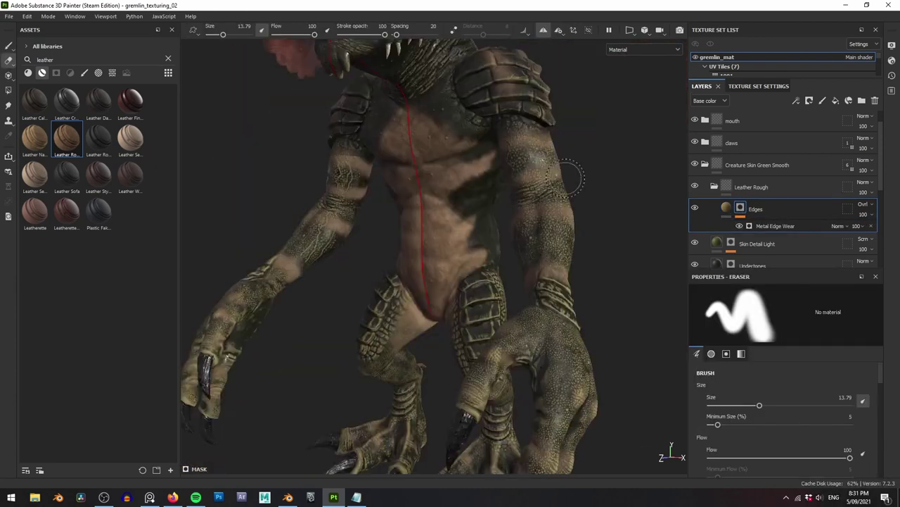
pyautogui.keyDown('alt'); pyautogui.moveTo(573, 177); pyautogui.dragTo(633, 197, button='right'); pyautogui.keyUp('alt')
pyautogui.moveTo(882, 232); pyautogui.dragTo(868, 235)
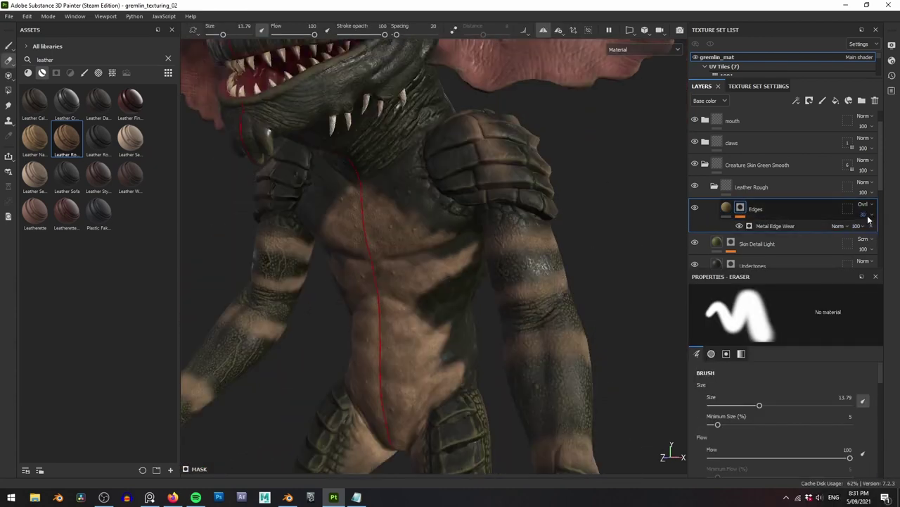
pyautogui.click(817, 126)
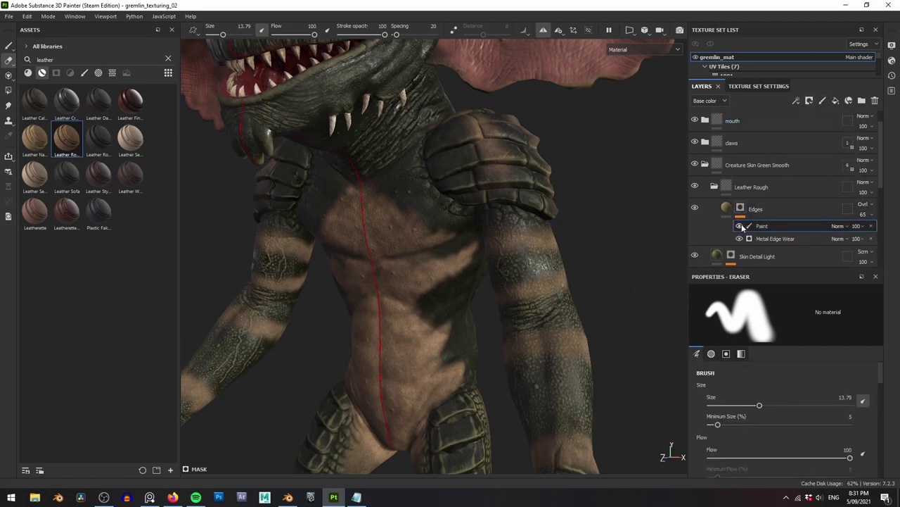
# Paint black over the shoulder armour in the Edges mask's paint effect with a 7.26 brush.
pyautogui.click(8, 46)
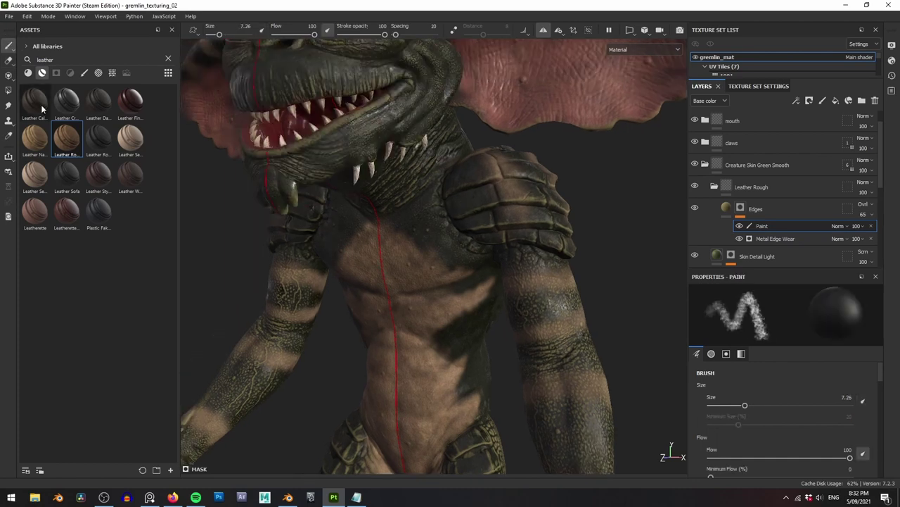
pyautogui.rightClick(517, 292)
pyautogui.scroll(-10, 536, 310)
pyautogui.moveTo(534, 278); pyautogui.dragTo(456, 279)
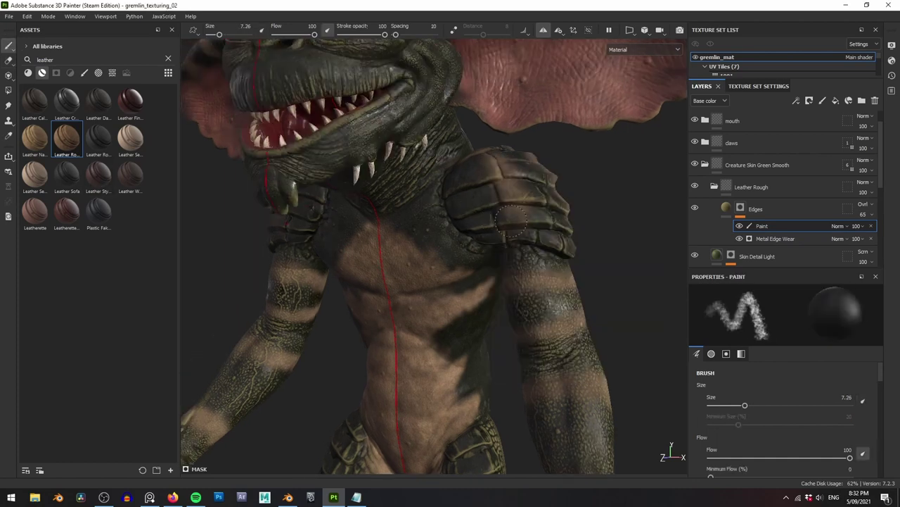
# Enlarge the brush to 19.68 and paint the edge wear away from the arm and hand in the Edges mask.
pyautogui.keyDown('alt'); pyautogui.moveTo(558, 254); pyautogui.dragTo(524, 271, button='right'); pyautogui.keyUp('alt')
pyautogui.rightClick(547, 268)
pyautogui.scroll(10, 547, 270)
pyautogui.moveTo(561, 303); pyautogui.dragTo(583, 304)
pyautogui.keyDown('alt'); pyautogui.moveTo(571, 236); pyautogui.dragTo(548, 244, button='right'); pyautogui.keyUp('alt')
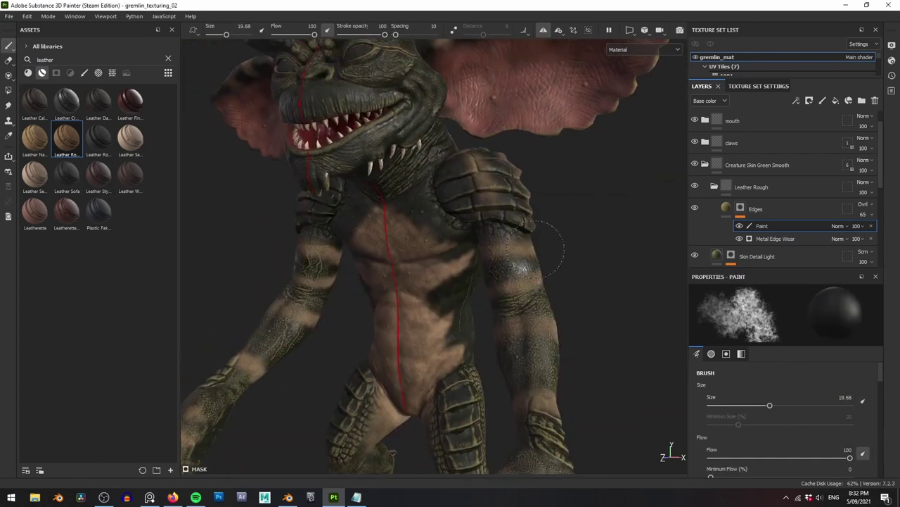
pyautogui.keyDown('alt'); pyautogui.moveTo(515, 299); pyautogui.dragTo(502, 251, button='middle'); pyautogui.keyUp('alt')
pyautogui.keyDown('alt'); pyautogui.moveTo(503, 251); pyautogui.dragTo(558, 257); pyautogui.keyUp('alt')
pyautogui.keyDown('alt'); pyautogui.moveTo(572, 357); pyautogui.dragTo(575, 288, button='middle'); pyautogui.keyUp('alt')
pyautogui.keyDown('alt'); pyautogui.moveTo(576, 288); pyautogui.dragTo(446, 345); pyautogui.keyUp('alt')
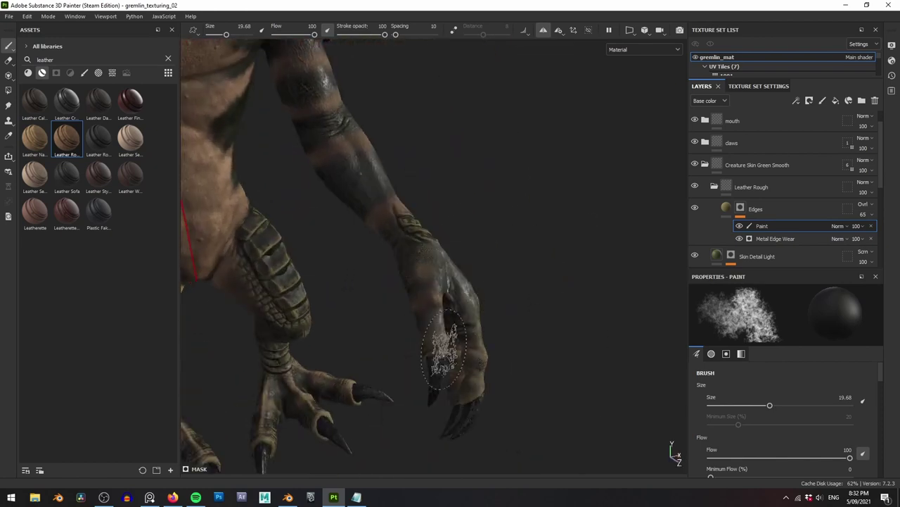
pyautogui.keyDown('alt'); pyautogui.moveTo(446, 345); pyautogui.dragTo(520, 402, button='middle'); pyautogui.keyUp('alt')
# Fill the whole body mesh with black (0) in the Edges mask's paint effect using Polygon Fill.
pyautogui.click(8, 92)
pyautogui.keyDown('alt'); pyautogui.moveTo(310, 211); pyautogui.dragTo(288, 218, button='right'); pyautogui.keyUp('alt')
pyautogui.click(386, 390)
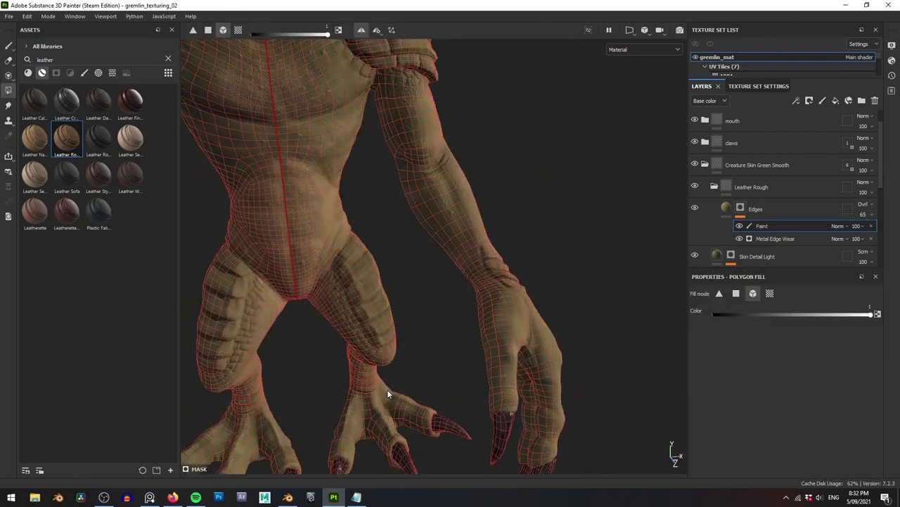
pyautogui.keyDown('alt'); pyautogui.moveTo(387, 389); pyautogui.dragTo(296, 385); pyautogui.keyUp('alt')
pyautogui.moveTo(871, 315); pyautogui.dragTo(709, 321)
pyautogui.click(501, 281)
pyautogui.keyDown('alt'); pyautogui.moveTo(504, 280); pyautogui.dragTo(467, 54, button='right'); pyautogui.keyUp('alt')
pyautogui.keyDown('alt'); pyautogui.moveTo(467, 54); pyautogui.dragTo(505, 110, button='middle'); pyautogui.keyUp('alt')
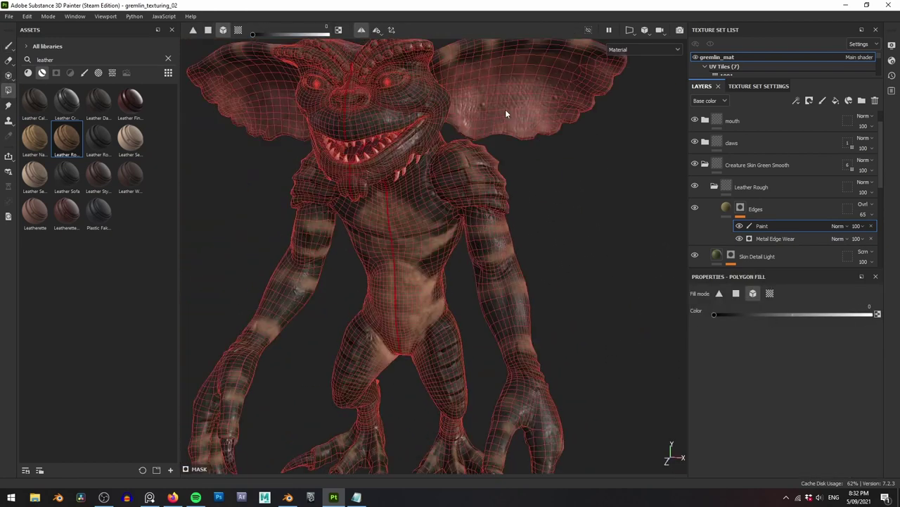
# Set the paint brush to white and try a stroke of edge colour on the shoulder armour, undoing that stroke.
pyautogui.keyDown('alt'); pyautogui.moveTo(436, 316); pyautogui.dragTo(373, 310); pyautogui.keyUp('alt')
pyautogui.keyDown('alt'); pyautogui.moveTo(373, 309); pyautogui.dragTo(436, 201, button='middle'); pyautogui.keyUp('alt')
pyautogui.keyDown('alt'); pyautogui.moveTo(436, 202); pyautogui.dragTo(633, 205, button='right'); pyautogui.keyUp('alt')
pyautogui.click(9, 46)
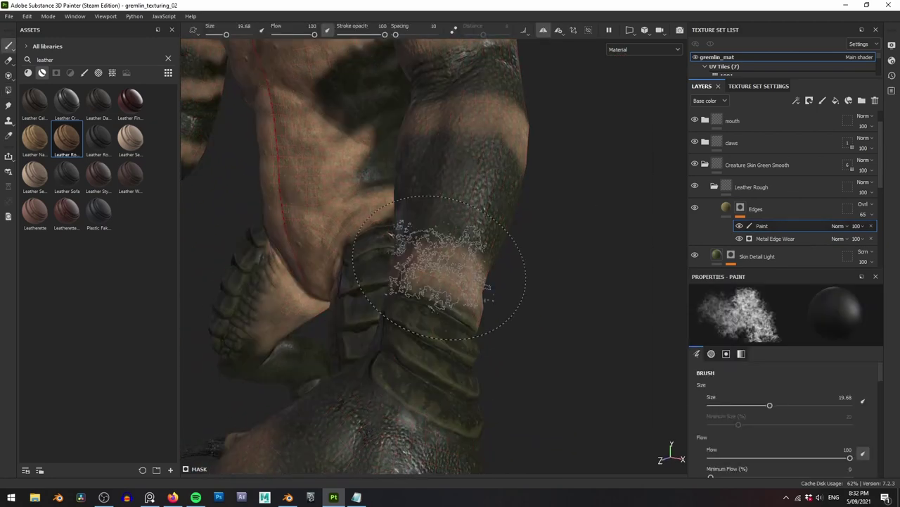
pyautogui.rightClick(452, 315)
pyautogui.scroll(-8, 456, 327)
pyautogui.moveTo(452, 326); pyautogui.dragTo(581, 327)
pyautogui.keyDown('alt'); pyautogui.moveTo(493, 282); pyautogui.dragTo(412, 362); pyautogui.keyUp('alt')
pyautogui.keyDown('alt'); pyautogui.moveTo(412, 362); pyautogui.dragTo(479, 309, button='right'); pyautogui.keyUp('alt')
pyautogui.moveTo(478, 233); pyautogui.dragTo(443, 303)
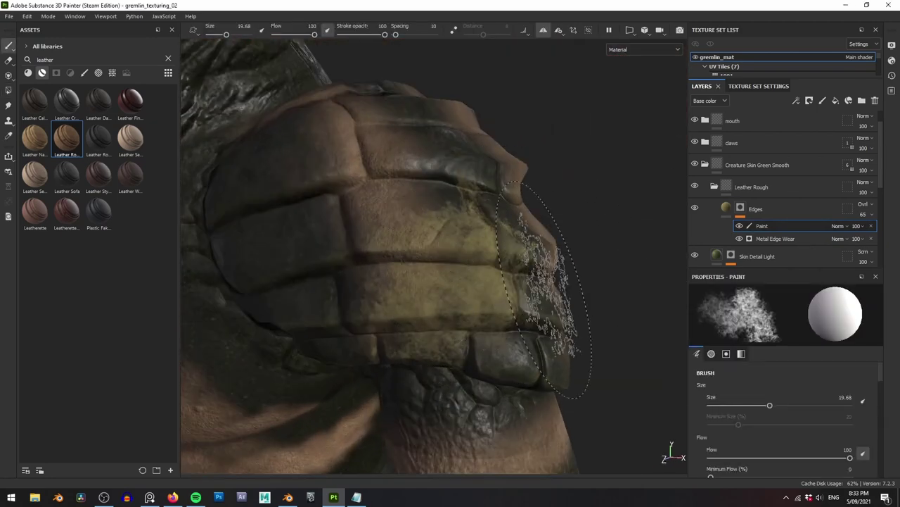
pyautogui.hotkey('ctrl', 'z')
# Set the brush size to 10.27 and the Edges mask's paint effect to Multiply blending.
pyautogui.keyDown('alt'); pyautogui.moveTo(544, 290); pyautogui.dragTo(568, 273, button='middle'); pyautogui.keyUp('alt')
pyautogui.rightClick(588, 311)
pyautogui.scroll(-8, 629, 324)
pyautogui.click(515, 271)
pyautogui.moveTo(573, 322); pyautogui.dragTo(559, 321)
pyautogui.click(840, 227)
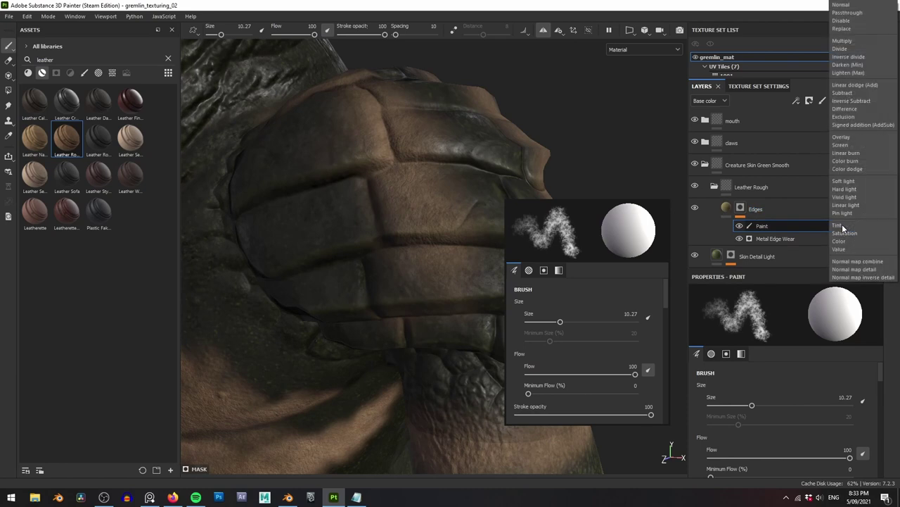
pyautogui.click(843, 38)
# Paint the edge wear back onto the plates around the shoulder armour in the Edges mask.
pyautogui.moveTo(470, 230)
pyautogui.mouseDown()
pyautogui.moveTo(368, 236)
pyautogui.moveTo(478, 297)
pyautogui.mouseUp()
pyautogui.moveTo(626, 310)
pyautogui.keyDown('alt'); pyautogui.mouseDown()
pyautogui.moveTo(583, 317)
pyautogui.moveTo(444, 243)
pyautogui.mouseUp(); pyautogui.keyUp('alt')
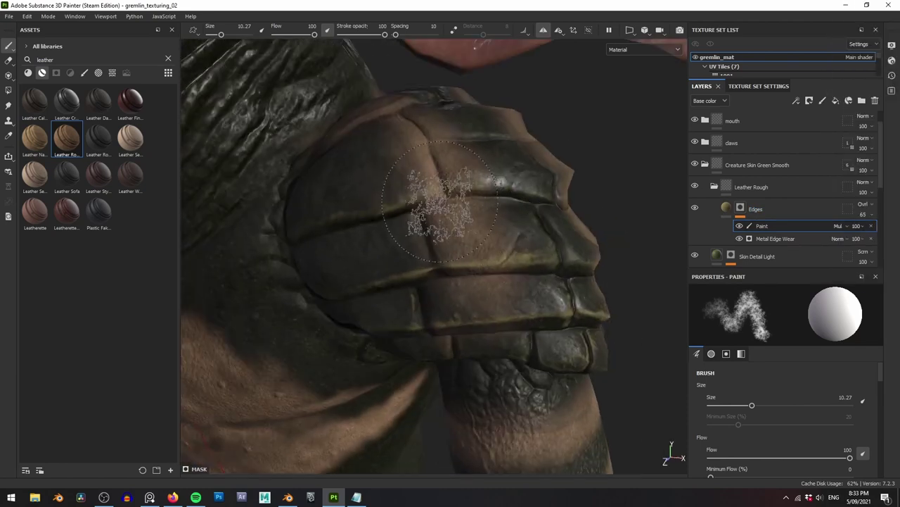
pyautogui.moveTo(598, 204)
pyautogui.keyDown('alt'); pyautogui.mouseDown()
pyautogui.moveTo(507, 193)
pyautogui.moveTo(405, 230)
pyautogui.mouseUp(); pyautogui.keyUp('alt')
pyautogui.moveTo(594, 249)
pyautogui.keyDown('alt'); pyautogui.mouseDown()
pyautogui.moveTo(410, 365)
pyautogui.moveTo(450, 310)
pyautogui.moveTo(388, 257)
pyautogui.moveTo(485, 305)
pyautogui.moveTo(519, 289)
pyautogui.moveTo(422, 232)
pyautogui.mouseUp(); pyautogui.keyUp('alt')
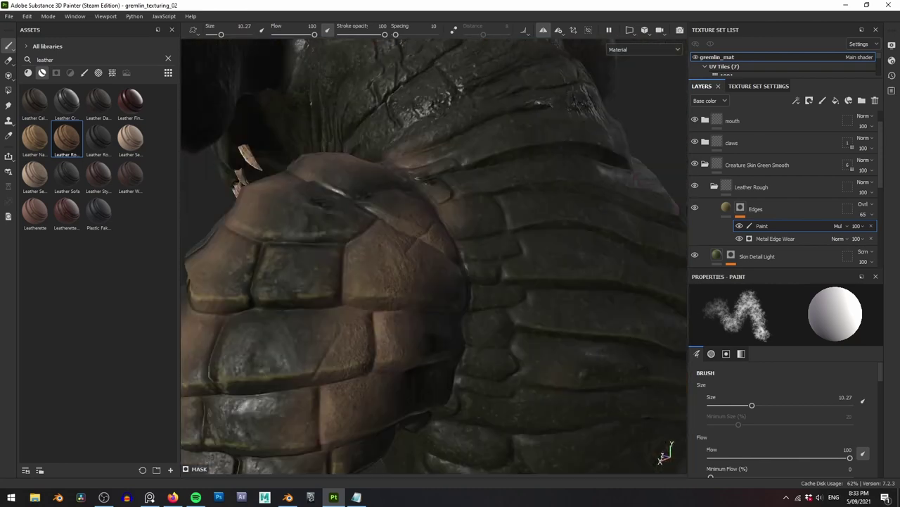
# Reduce the brush size to 5.15 and work on the edge wear from the shoulder towards the upper back.
pyautogui.keyDown('alt'); pyautogui.moveTo(422, 232); pyautogui.dragTo(371, 238, button='right'); pyautogui.keyUp('alt')
pyautogui.rightClick(371, 238)
pyautogui.click(381, 262)
pyautogui.keyDown('alt'); pyautogui.moveTo(519, 188); pyautogui.dragTo(493, 310, button='right'); pyautogui.keyUp('alt')
pyautogui.keyDown('alt'); pyautogui.moveTo(492, 310); pyautogui.dragTo(458, 321); pyautogui.keyUp('alt')
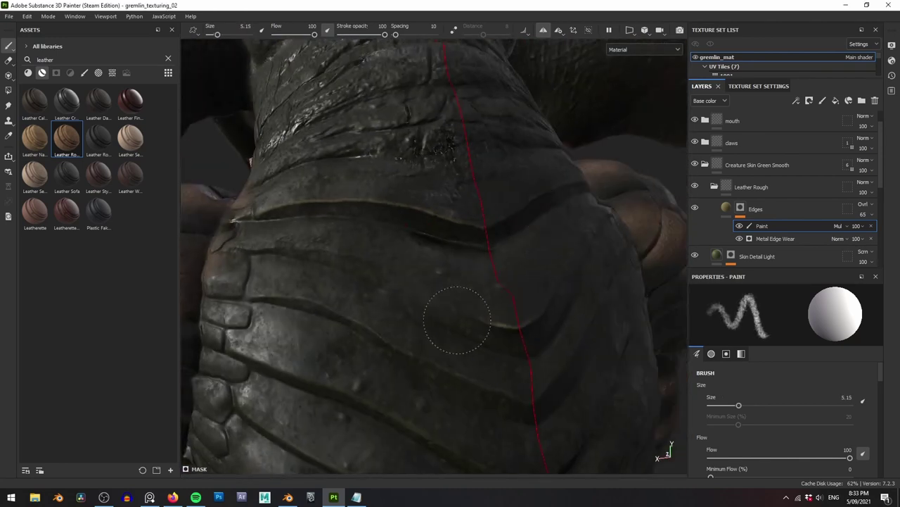
# Enlarge the brush to 10.54 and paint the edge wear back along the ridged plates of the back.
pyautogui.keyDown('alt'); pyautogui.moveTo(373, 357); pyautogui.dragTo(352, 309, button='right'); pyautogui.keyUp('alt')
pyautogui.keyDown('ctrl'); pyautogui.moveTo(352, 309); pyautogui.dragTo(383, 310, button='right'); pyautogui.keyUp('ctrl')
pyautogui.moveTo(383, 324)
pyautogui.keyDown('alt'); pyautogui.mouseDown()
pyautogui.moveTo(458, 376)
pyautogui.moveTo(405, 352)
pyautogui.mouseUp(); pyautogui.keyUp('alt')
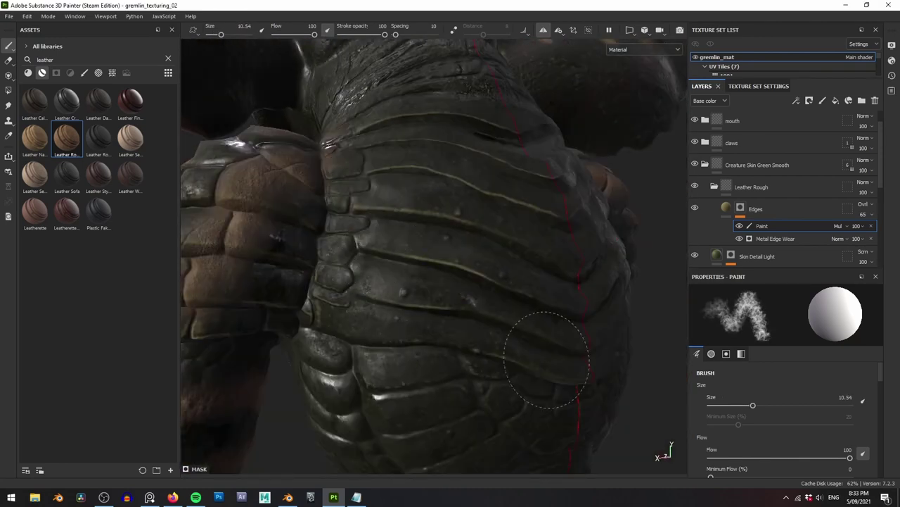
pyautogui.moveTo(544, 357)
pyautogui.keyDown('alt'); pyautogui.mouseDown()
pyautogui.moveTo(435, 273)
pyautogui.moveTo(623, 230)
pyautogui.moveTo(448, 382)
pyautogui.moveTo(380, 331)
pyautogui.moveTo(473, 340)
pyautogui.moveTo(464, 372)
pyautogui.moveTo(541, 281)
pyautogui.moveTo(497, 318)
pyautogui.moveTo(497, 293)
pyautogui.mouseUp(); pyautogui.keyUp('alt')
pyautogui.keyDown('alt'); pyautogui.moveTo(496, 293); pyautogui.dragTo(509, 306, button='right'); pyautogui.keyUp('alt')
pyautogui.keyDown('alt'); pyautogui.moveTo(509, 305); pyautogui.dragTo(434, 251); pyautogui.keyUp('alt')
pyautogui.keyDown('alt'); pyautogui.moveTo(435, 251); pyautogui.dragTo(495, 229, button='right'); pyautogui.keyUp('alt')
pyautogui.keyDown('alt'); pyautogui.moveTo(494, 228); pyautogui.dragTo(508, 306); pyautogui.keyUp('alt')
pyautogui.keyDown('alt'); pyautogui.moveTo(509, 306); pyautogui.dragTo(521, 295, button='right'); pyautogui.keyUp('alt')
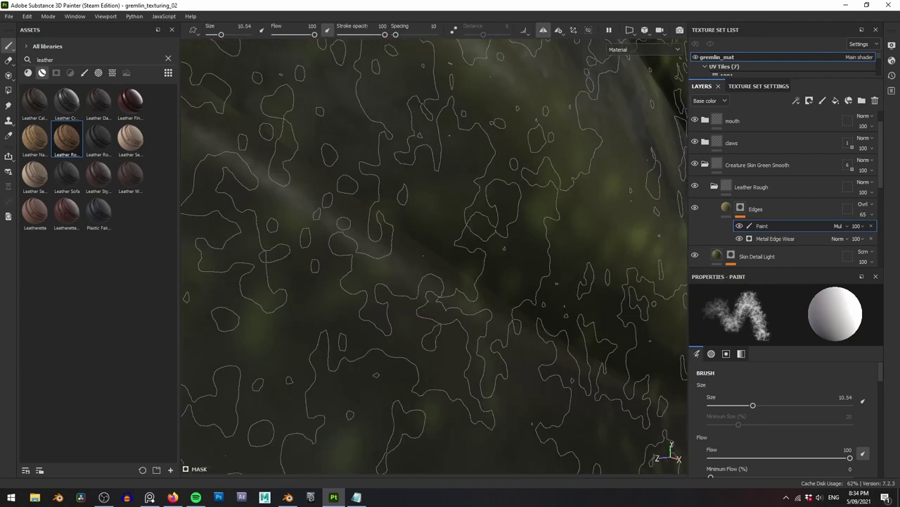
# Paint the edge wear back onto the ankle rings in the Edges layer's mask.
pyautogui.moveTo(520, 296)
pyautogui.keyDown('alt'); pyautogui.mouseDown()
pyautogui.moveTo(533, 302)
pyautogui.moveTo(490, 310)
pyautogui.mouseUp(); pyautogui.keyUp('alt')
pyautogui.keyDown('alt'); pyautogui.moveTo(462, 162); pyautogui.dragTo(546, 161); pyautogui.keyUp('alt')
pyautogui.keyDown('alt'); pyautogui.moveTo(546, 161); pyautogui.dragTo(403, 238, button='right'); pyautogui.keyUp('alt')
pyautogui.keyDown('alt'); pyautogui.moveTo(404, 239); pyautogui.dragTo(661, 267); pyautogui.keyUp('alt')
pyautogui.keyDown('alt'); pyautogui.moveTo(502, 342); pyautogui.dragTo(461, 161, button='middle'); pyautogui.keyUp('alt')
pyautogui.keyDown('alt'); pyautogui.moveTo(461, 162); pyautogui.dragTo(457, 243, button='right'); pyautogui.keyUp('alt')
pyautogui.moveTo(457, 243); pyautogui.dragTo(485, 236)
pyautogui.keyDown('alt'); pyautogui.moveTo(485, 236); pyautogui.dragTo(474, 221); pyautogui.keyUp('alt')
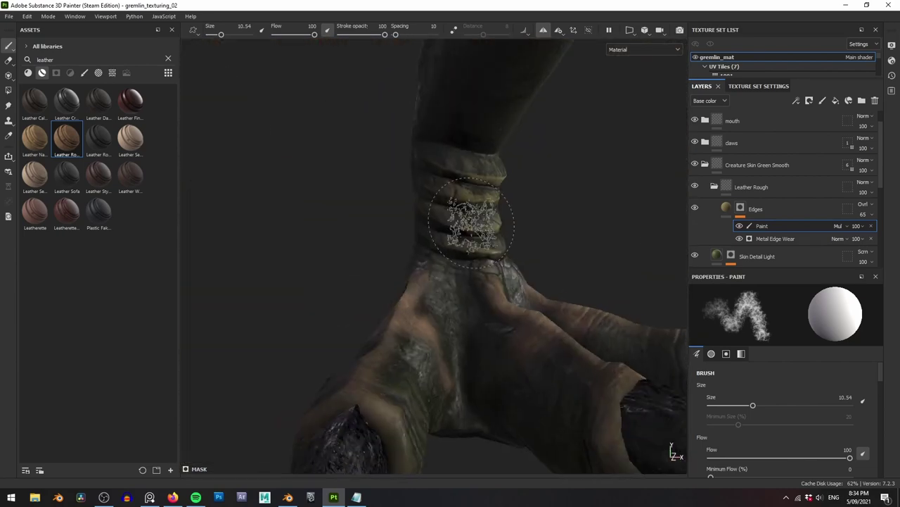
# Change the Edges layer's base color to a greyer tan, 7D7766, checking it on the thigh armour.
pyautogui.keyDown('alt'); pyautogui.moveTo(474, 221); pyautogui.dragTo(523, 169, button='right'); pyautogui.keyUp('alt')
pyautogui.click(775, 238)
pyautogui.keyDown('alt'); pyautogui.moveTo(520, 211); pyautogui.dragTo(458, 217, button='middle'); pyautogui.keyUp('alt')
pyautogui.keyDown('alt'); pyautogui.moveTo(457, 216); pyautogui.dragTo(485, 176, button='right'); pyautogui.keyUp('alt')
pyautogui.keyDown('alt'); pyautogui.moveTo(485, 176); pyautogui.dragTo(530, 219, button='middle'); pyautogui.keyUp('alt')
pyautogui.click(726, 208)
pyautogui.keyDown('alt'); pyautogui.moveTo(520, 225); pyautogui.dragTo(594, 265, button='right'); pyautogui.keyUp('alt')
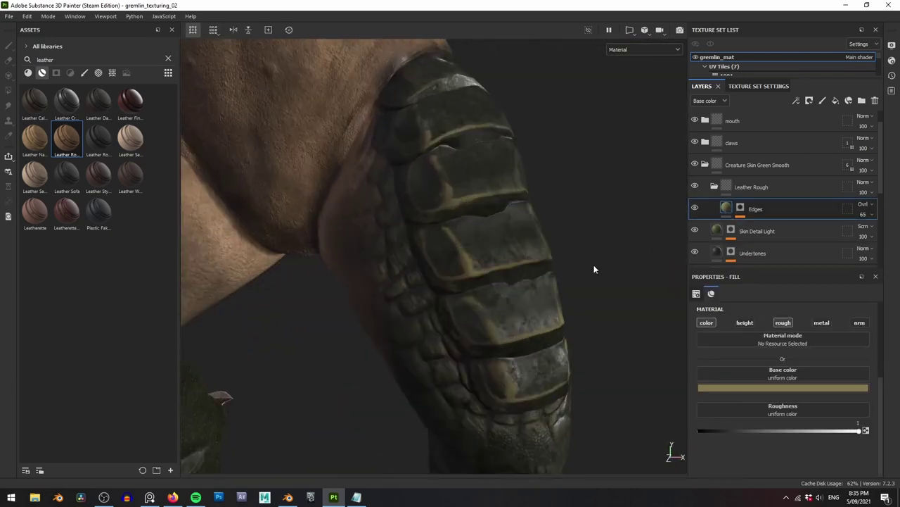
pyautogui.keyDown('alt'); pyautogui.moveTo(594, 264); pyautogui.dragTo(633, 260); pyautogui.keyUp('alt')
pyautogui.click(767, 387)
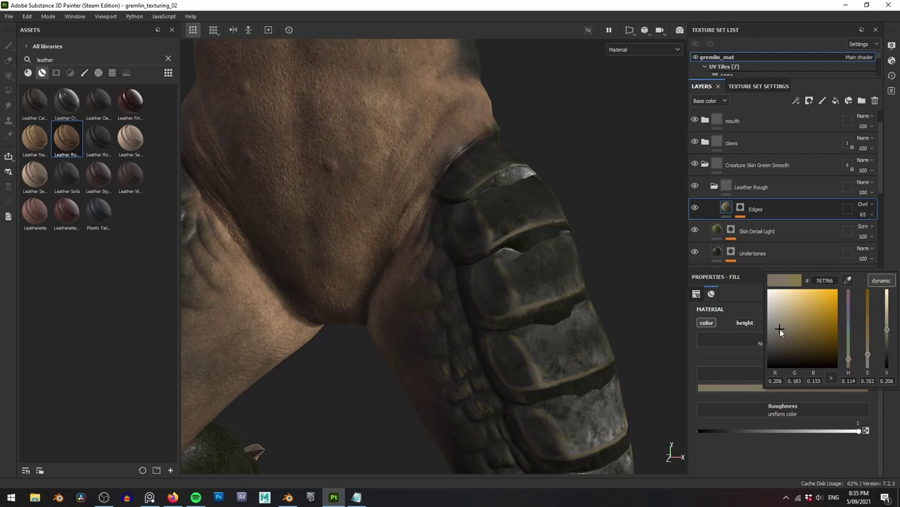
pyautogui.keyDown('alt'); pyautogui.moveTo(569, 271); pyautogui.dragTo(514, 244, button='right'); pyautogui.keyUp('alt')
pyautogui.keyDown('alt'); pyautogui.moveTo(514, 243); pyautogui.dragTo(430, 351, button='middle'); pyautogui.keyUp('alt')
pyautogui.keyDown('alt'); pyautogui.moveTo(429, 352); pyautogui.dragTo(491, 374, button='right'); pyautogui.keyUp('alt')
pyautogui.keyDown('alt'); pyautogui.moveTo(490, 373); pyautogui.dragTo(527, 352); pyautogui.keyUp('alt')
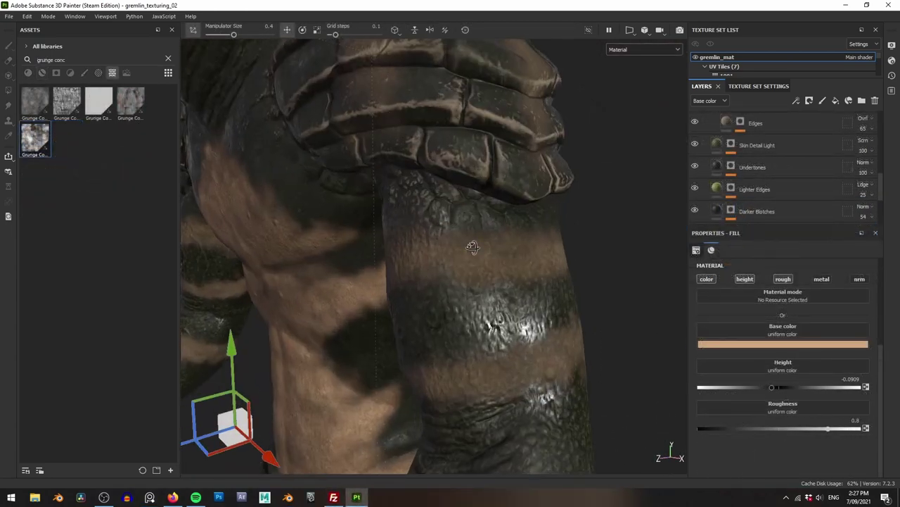
# Add a fill layer named roughness directly above the Base layer.
pyautogui.keyDown('alt'); pyautogui.moveTo(469, 257); pyautogui.dragTo(512, 159); pyautogui.keyUp('alt')
pyautogui.click(746, 207)
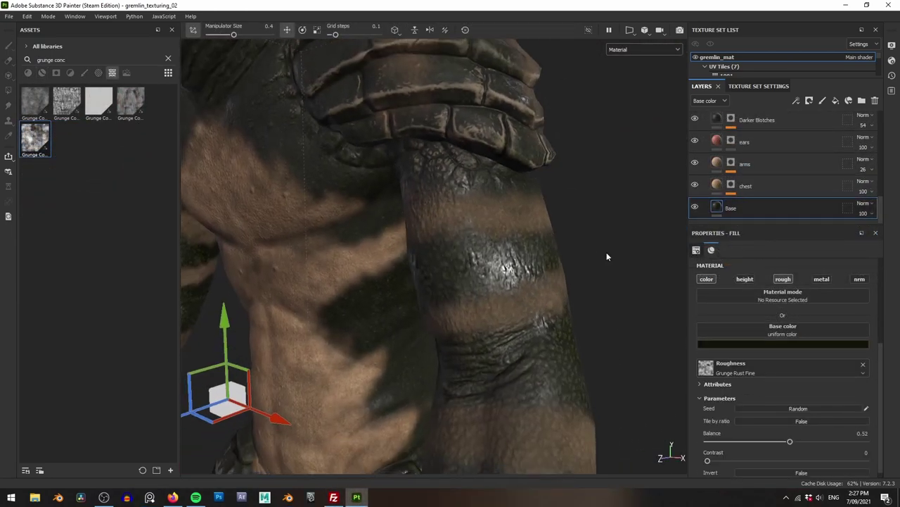
pyautogui.click(835, 101)
pyautogui.press('Return')
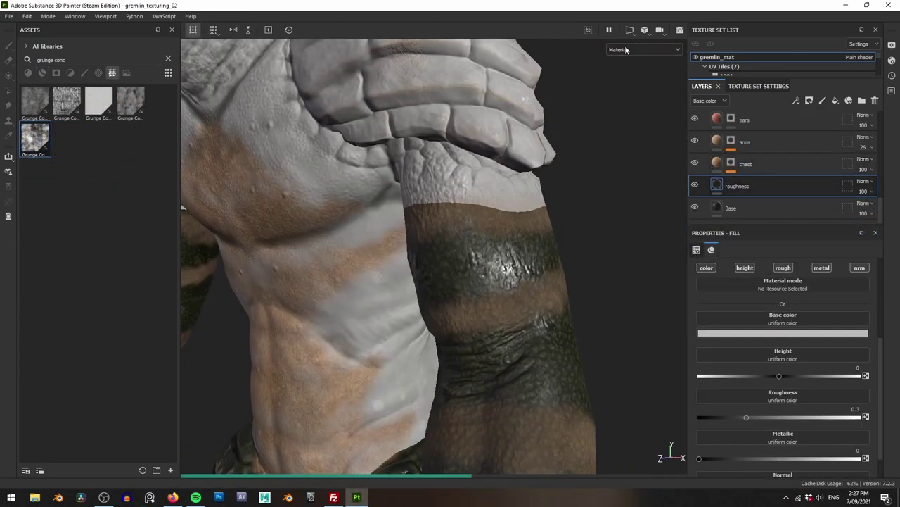
# Display only the Roughness channel on the model and limit the roughness layer to its rough channel.
pyautogui.click(626, 50)
pyautogui.click(634, 108)
pyautogui.scroll(-5, 507, 200)
pyautogui.keyDown('alt'); pyautogui.moveTo(507, 200); pyautogui.dragTo(570, 192); pyautogui.keyUp('alt')
pyautogui.scroll(2, 571, 192)
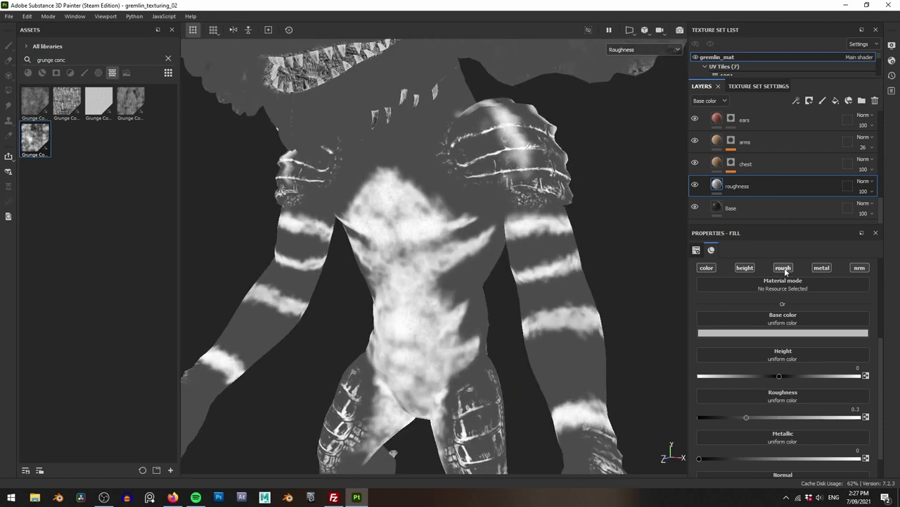
pyautogui.keyDown('alt'); pyautogui.click(785, 270); pyautogui.keyUp('alt')
# Disable the rough and metal channels of the chest layer.
pyautogui.keyDown('alt'); pyautogui.moveTo(525, 259); pyautogui.dragTo(560, 226, button='middle'); pyautogui.keyUp('alt')
pyautogui.click(748, 168)
pyautogui.click(787, 292)
pyautogui.click(820, 292)
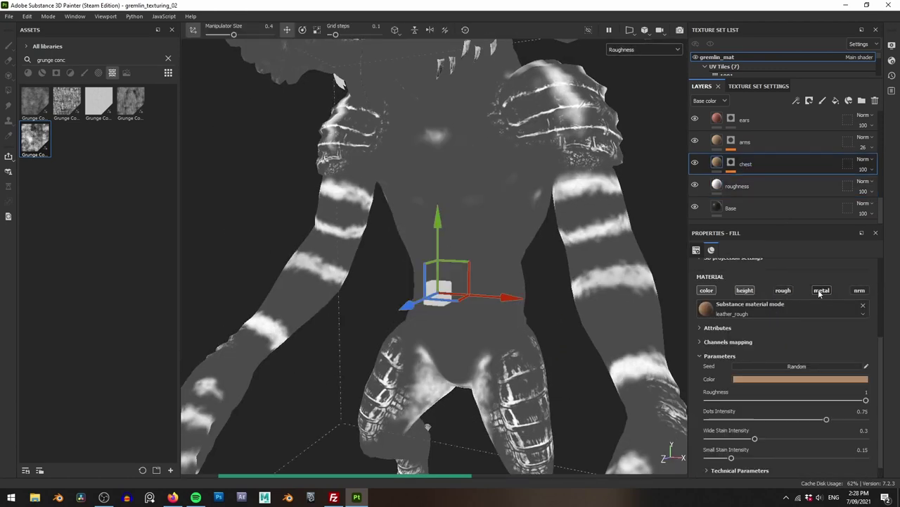
pyautogui.scroll(-2, 554, 248)
pyautogui.scroll(3, 554, 232)
# Disable the rough and metal channels of the arms layer.
pyautogui.click(760, 143)
pyautogui.click(789, 292)
pyautogui.click(821, 292)
pyautogui.scroll(-1, 556, 221)
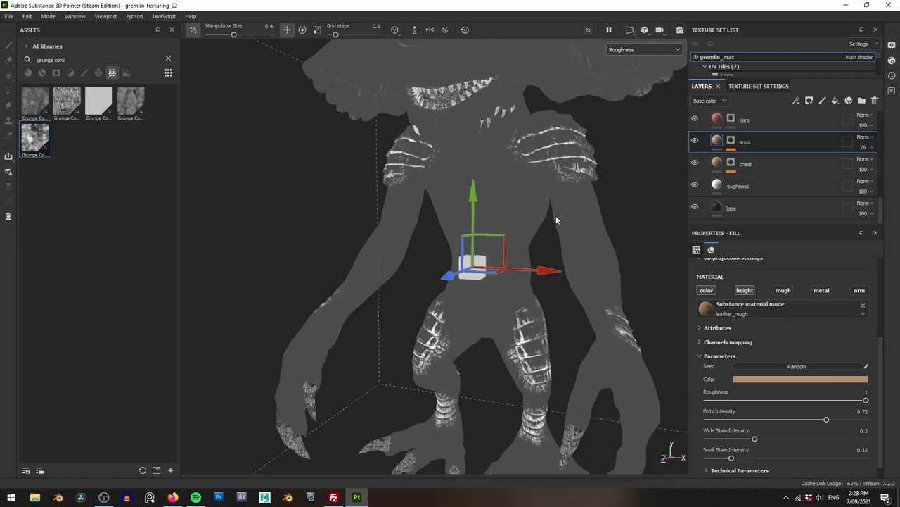
# Display the Normal+Height+Mesh channel on the model and examine the surface detail of the torso and arms.
pyautogui.click(643, 49)
pyautogui.click(638, 137)
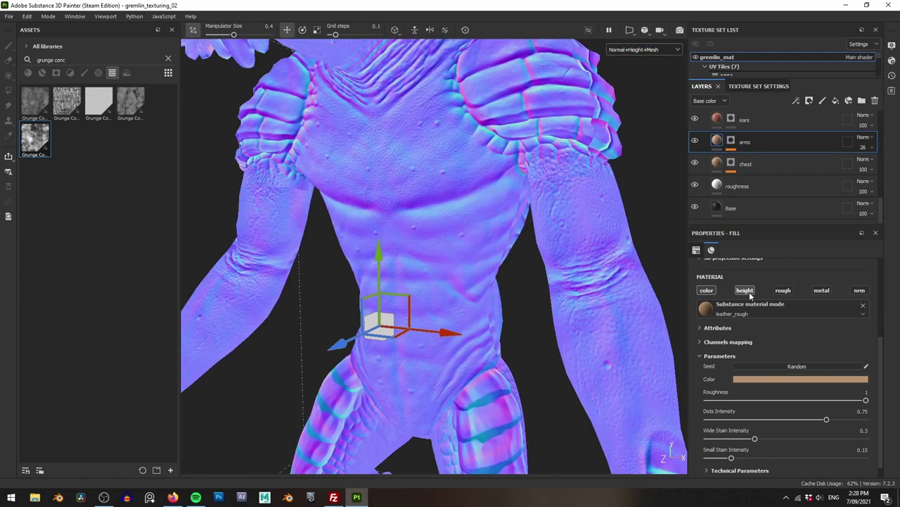
pyautogui.scroll(-3, 460, 187)
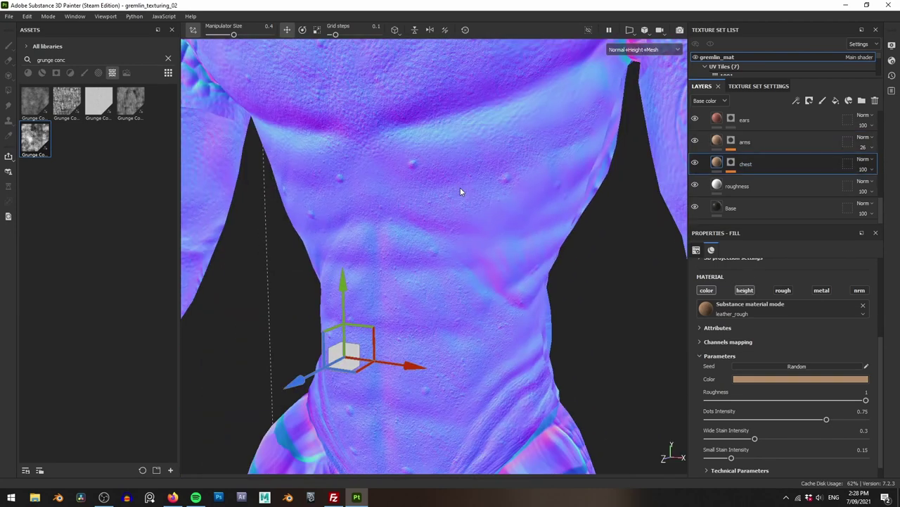
# Try Grunge Concrete Old as the roughness layer's height and roughness texture, with its height channel enabled.
pyautogui.scroll(-2, 471, 254)
pyautogui.click(738, 186)
pyautogui.moveTo(514, 239)
pyautogui.keyDown('alt'); pyautogui.mouseDown()
pyautogui.moveTo(555, 245)
pyautogui.moveTo(517, 248)
pyautogui.mouseUp(); pyautogui.keyUp('alt')
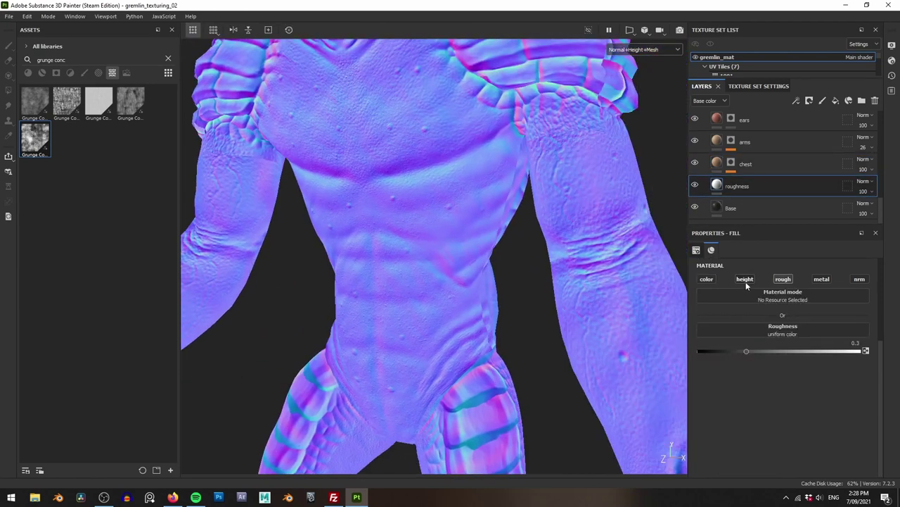
pyautogui.click(746, 281)
pyautogui.keyDown('alt'); pyautogui.moveTo(450, 281); pyautogui.dragTo(467, 270); pyautogui.keyUp('alt')
pyautogui.moveTo(35, 139); pyautogui.dragTo(830, 343)
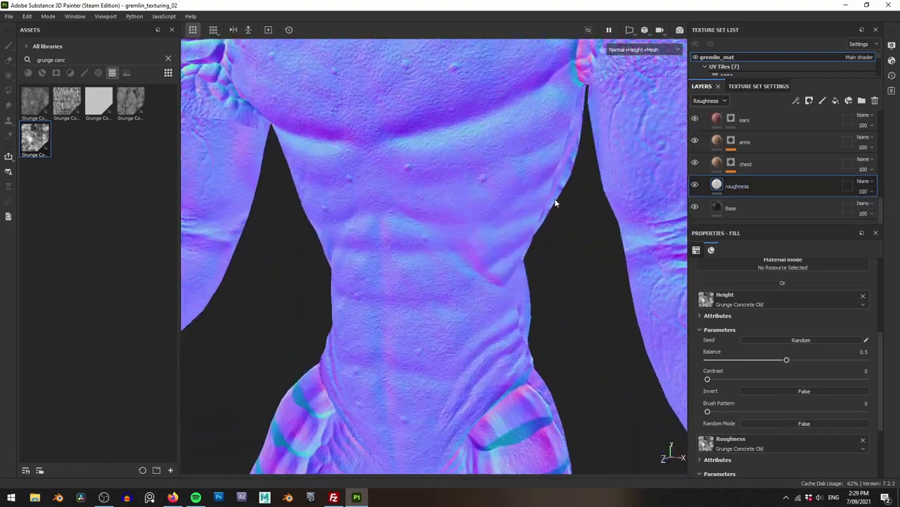
# Display the Roughness channel and use the gremlin_mat curvature map as the layer's roughness at 69 opacity, with its height channel disabled.
pyautogui.click(626, 109)
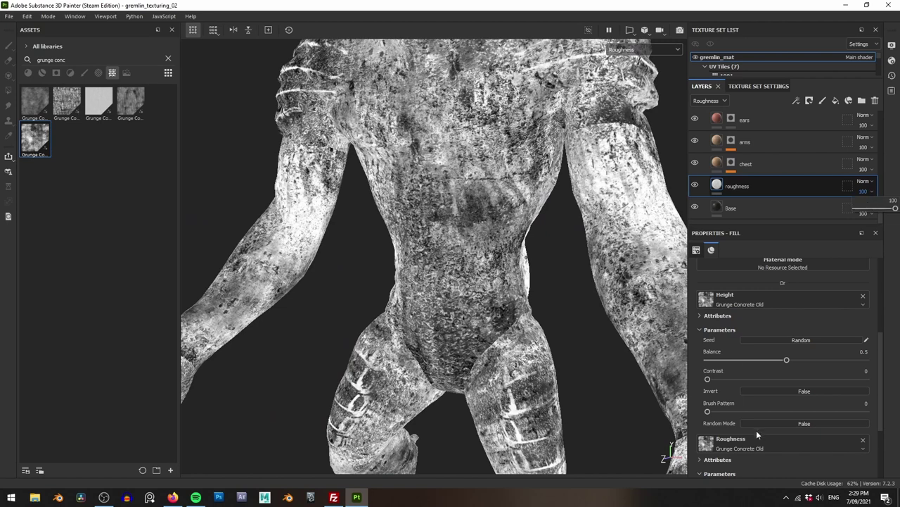
pyautogui.click(863, 440)
pyautogui.write('gremlin')
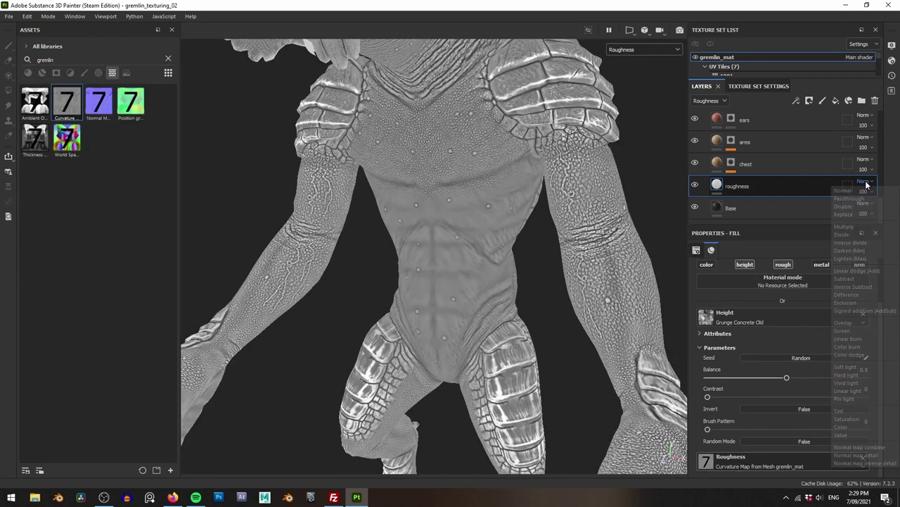
pyautogui.moveTo(863, 190); pyautogui.dragTo(883, 216)
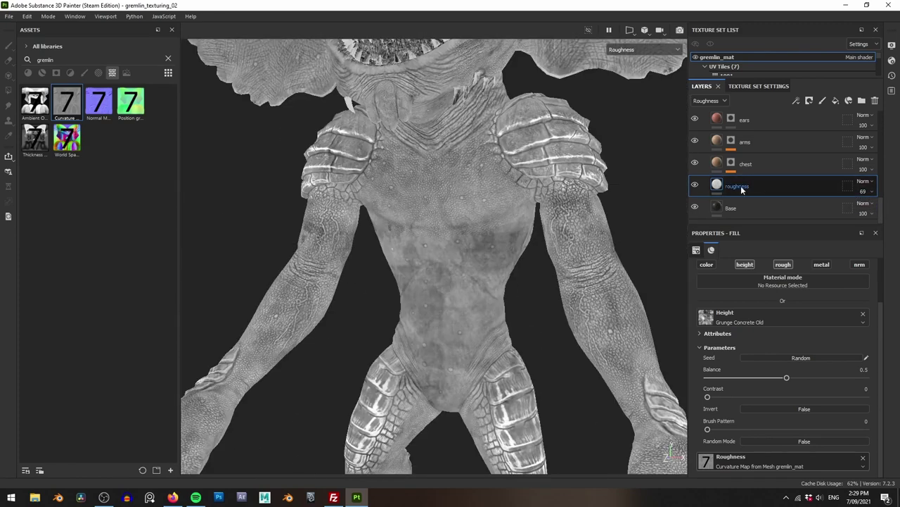
pyautogui.click(747, 265)
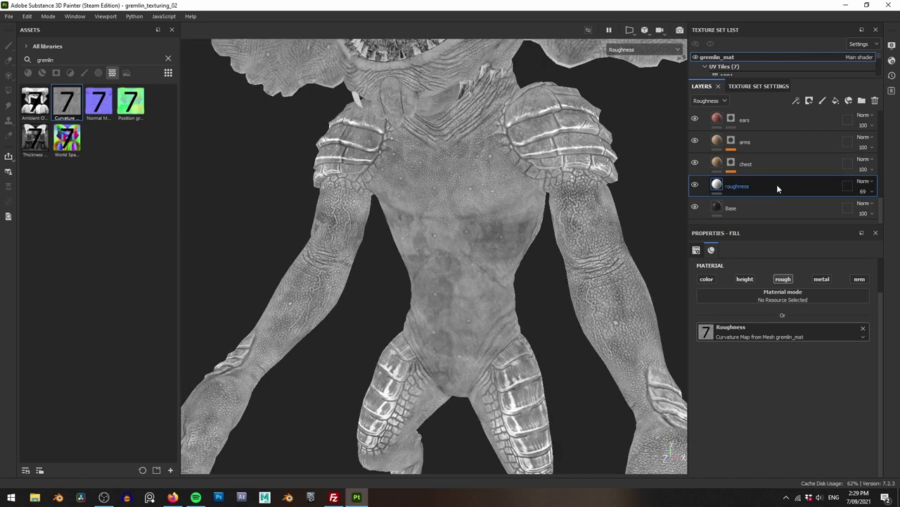
# Add a fill layer named bump and assign Grunge Leather to its height and roughness channels.
pyautogui.click(836, 101)
pyautogui.doubleClick(736, 188)
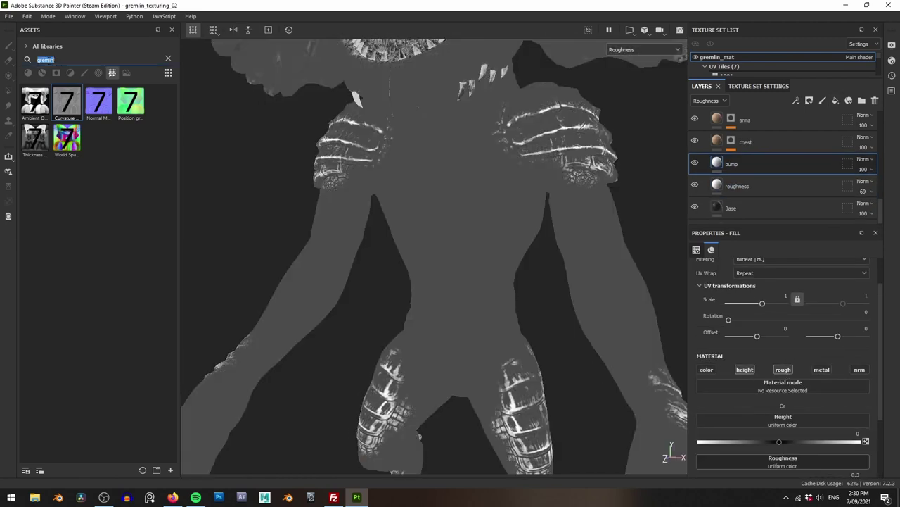
pyautogui.write('grunge')
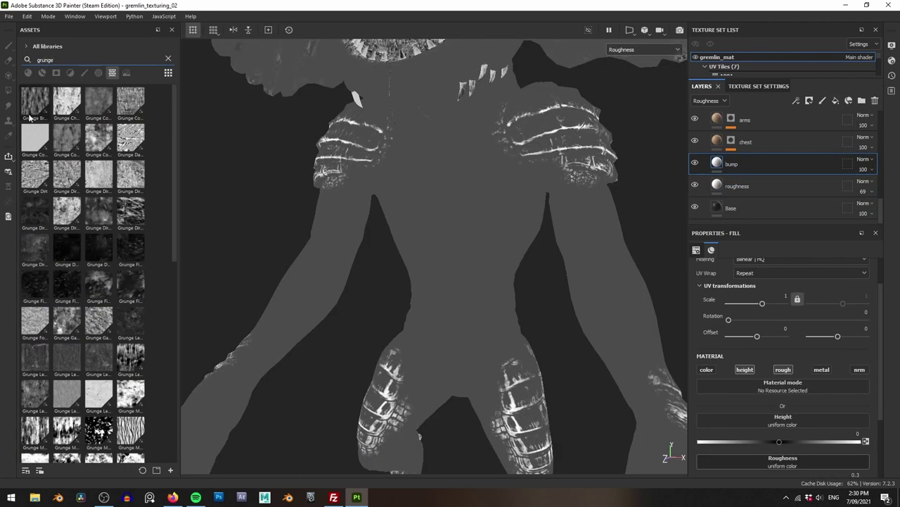
pyautogui.moveTo(31, 168)
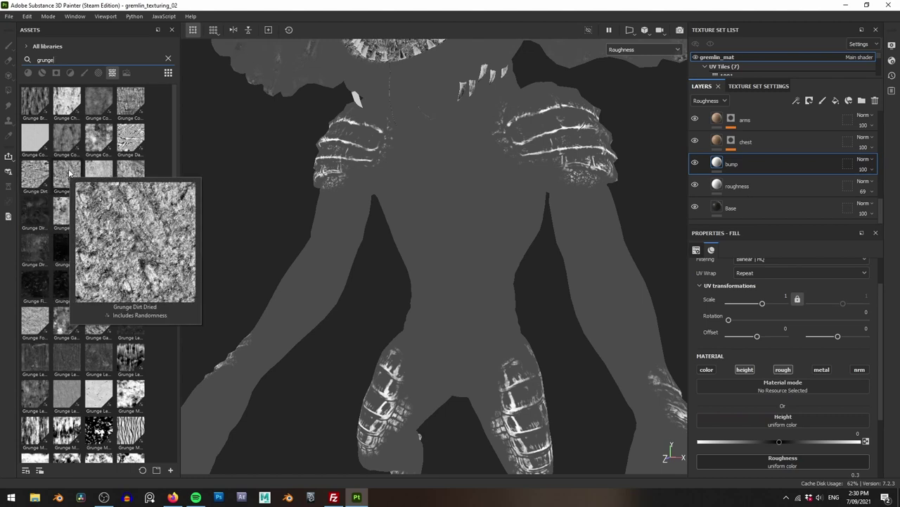
pyautogui.moveTo(92, 174)
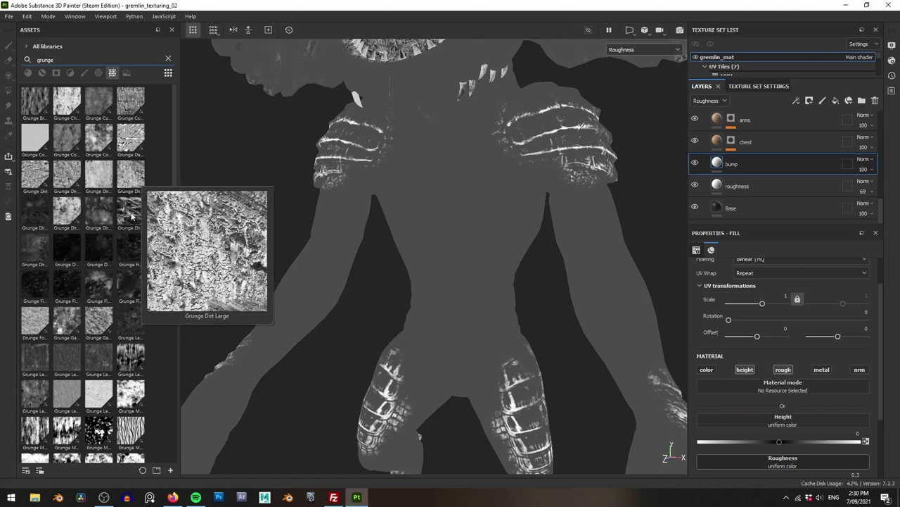
pyautogui.moveTo(62, 61); pyautogui.dragTo(23, 66)
pyautogui.press('BackSpace')
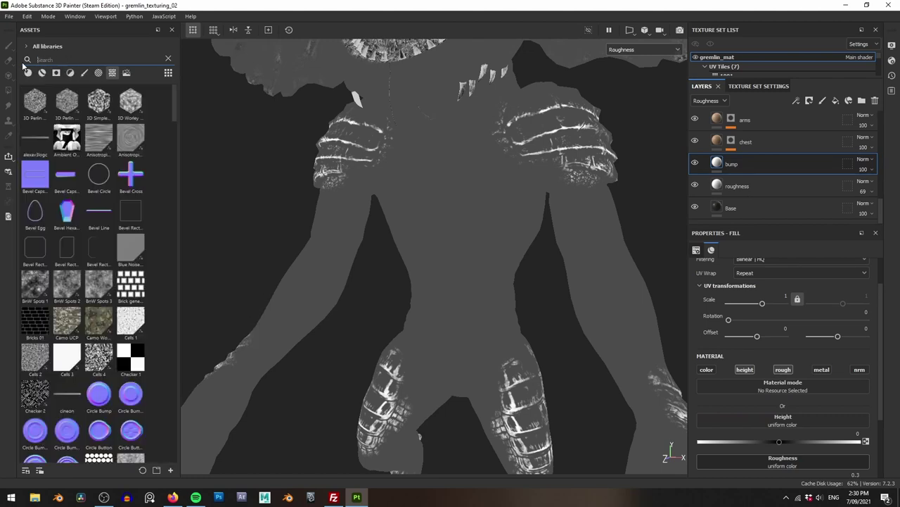
pyautogui.write('grunge')
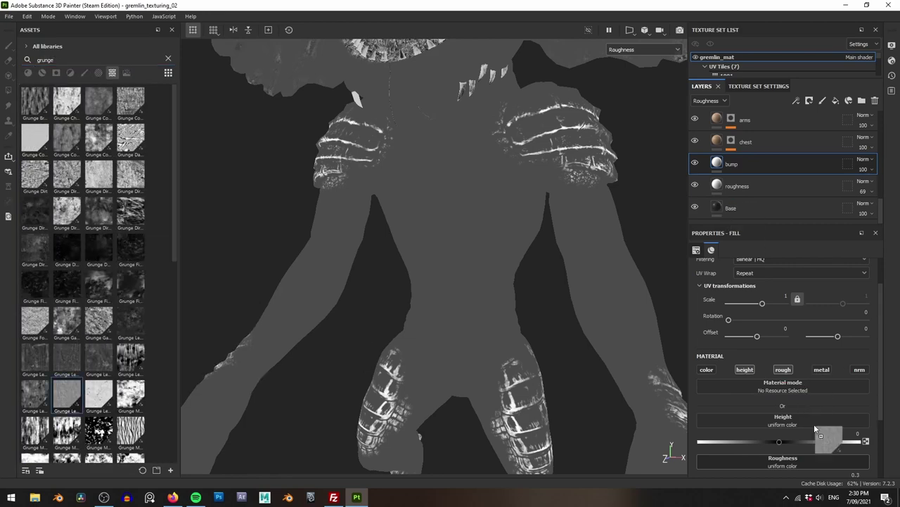
pyautogui.moveTo(816, 428); pyautogui.dragTo(806, 461)
# Project the bump layer's texture tri-planar at scale 4.29 and set the layer's roughness opacity to 35.
pyautogui.keyDown('alt'); pyautogui.moveTo(758, 285); pyautogui.dragTo(714, 342, button='right'); pyautogui.keyUp('alt')
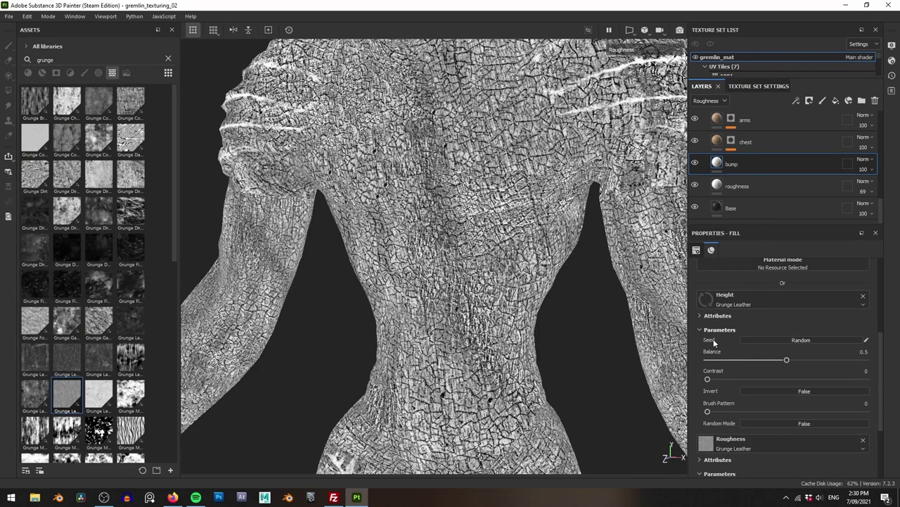
pyautogui.click(763, 316)
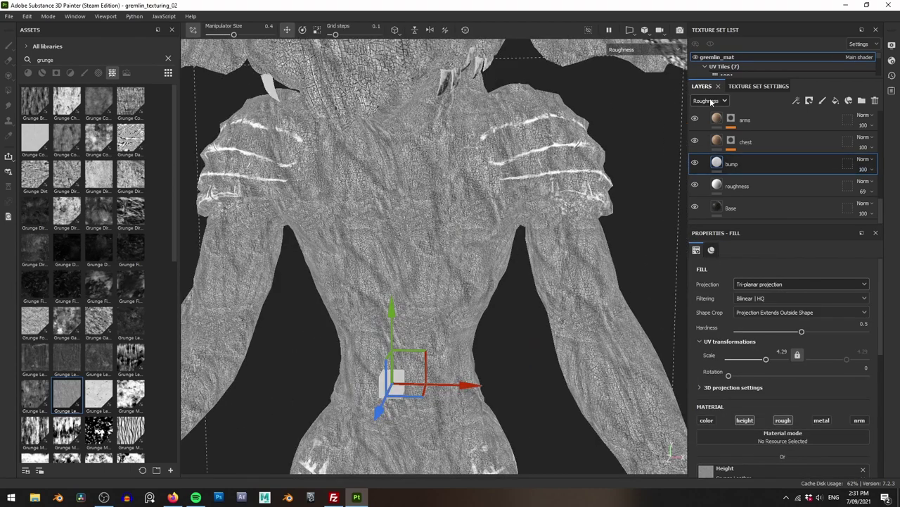
pyautogui.click(866, 170)
pyautogui.moveTo(871, 186); pyautogui.dragTo(877, 188)
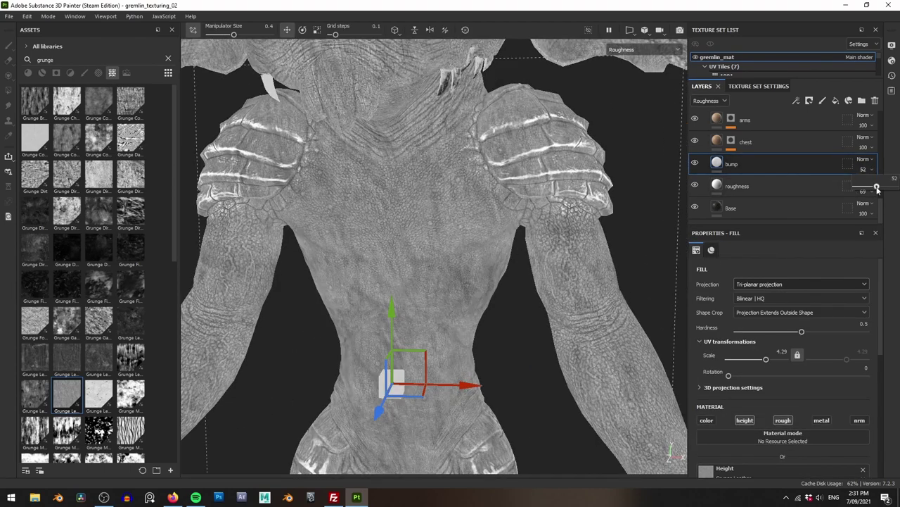
# Display the Normal+Height+Mesh channel and set the bump layer's height opacity to 2.
pyautogui.keyDown('alt'); pyautogui.moveTo(450, 282); pyautogui.dragTo(486, 267, button='right'); pyautogui.keyUp('alt')
pyautogui.click(644, 50)
pyautogui.click(643, 137)
pyautogui.click(710, 101)
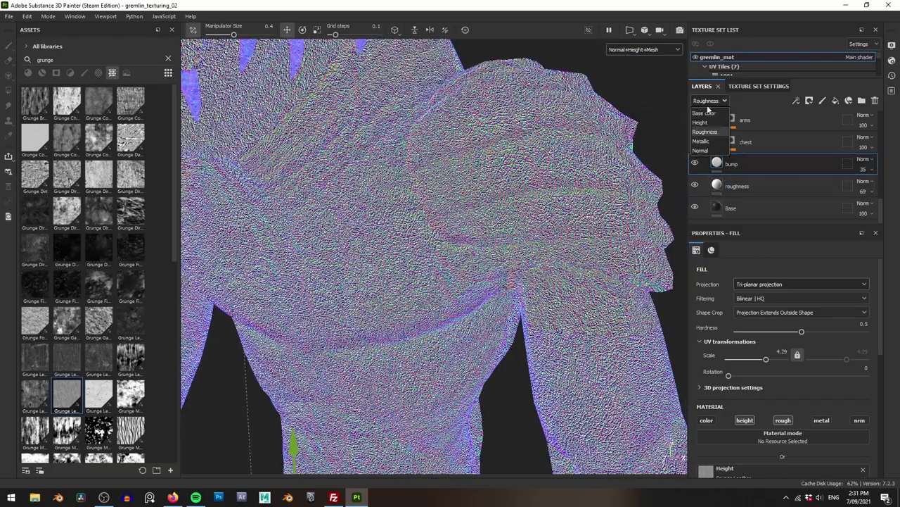
pyautogui.click(704, 122)
pyautogui.keyDown('alt'); pyautogui.moveTo(492, 267); pyautogui.dragTo(535, 260); pyautogui.keyUp('alt')
pyautogui.click(866, 170)
pyautogui.moveTo(866, 188); pyautogui.dragTo(858, 189)
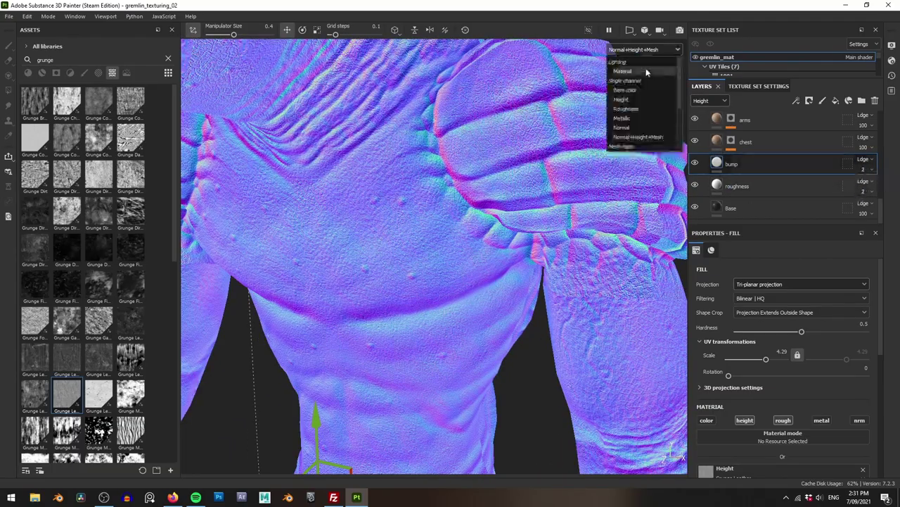
# Display the full material and compare the arm and torso skin with the roughness layer hidden and shown.
pyautogui.click(648, 72)
pyautogui.keyDown('alt'); pyautogui.moveTo(535, 225); pyautogui.dragTo(428, 243); pyautogui.keyUp('alt')
pyautogui.keyDown('alt'); pyautogui.moveTo(450, 211); pyautogui.dragTo(483, 76, button='middle'); pyautogui.keyUp('alt')
pyautogui.keyDown('alt'); pyautogui.moveTo(483, 141); pyautogui.dragTo(520, 200, button='right'); pyautogui.keyUp('alt')
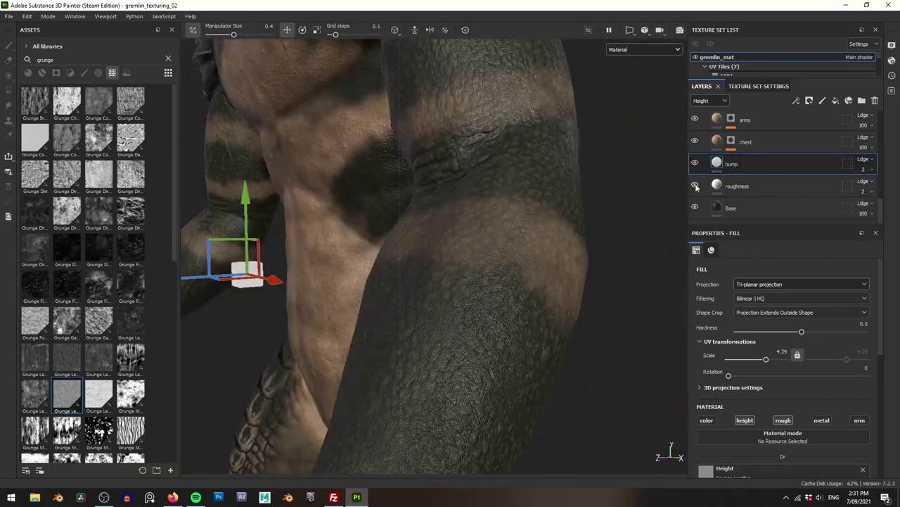
pyautogui.click(695, 186)
pyautogui.keyDown('alt'); pyautogui.moveTo(517, 183); pyautogui.dragTo(519, 304, button='middle'); pyautogui.keyUp('alt')
pyautogui.keyDown('alt'); pyautogui.moveTo(520, 303); pyautogui.dragTo(555, 313); pyautogui.keyUp('alt')
pyautogui.click(696, 185)
pyautogui.click(745, 187)
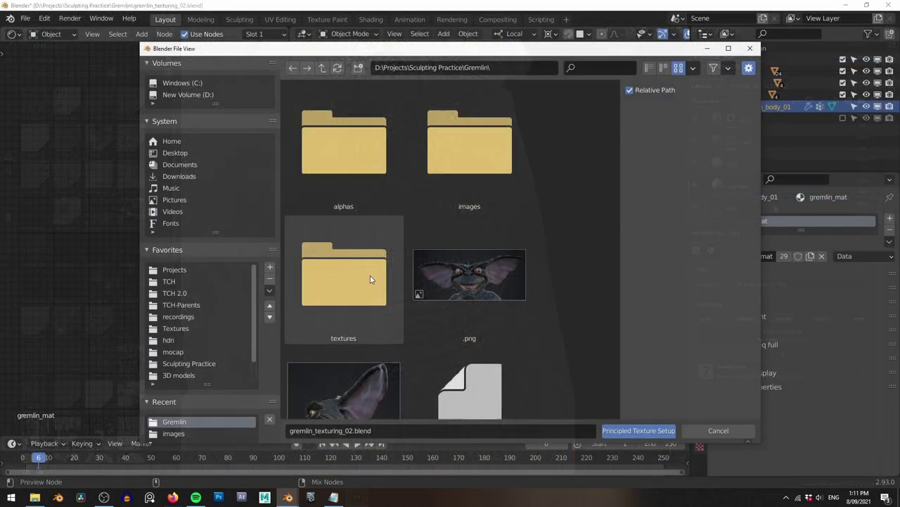
# In Blender, build gremlin_mat's principled texture setup from the base color, roughness, normal and displacement images in the textures folder.
pyautogui.doubleClick(370, 275)
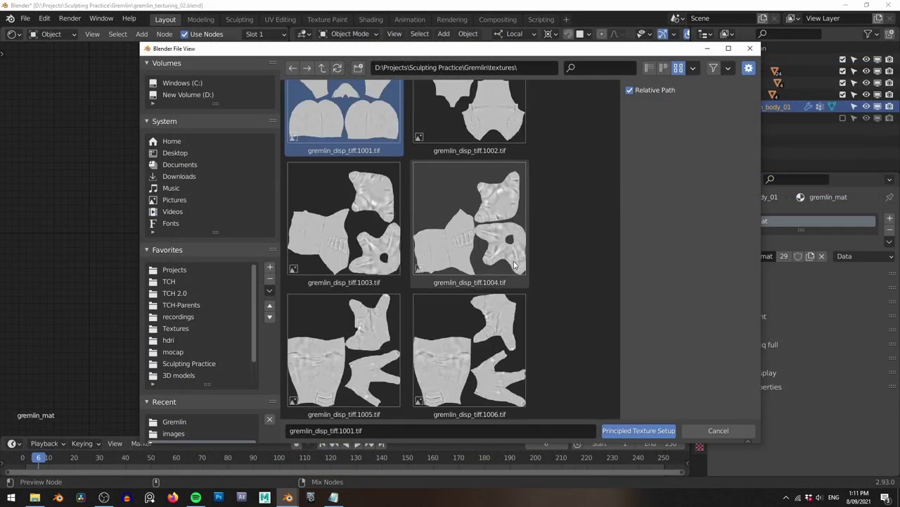
pyautogui.scroll(-5, 516, 269)
pyautogui.scroll(10, 516, 270)
pyautogui.press('a')
pyautogui.scroll(-10, 526, 340)
pyautogui.click(639, 431)
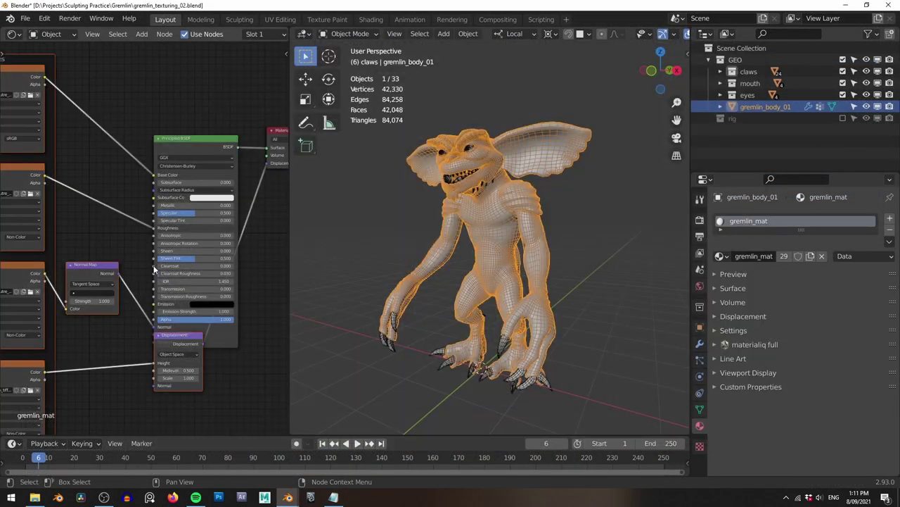
# Move the Displacement node clear of the Principled BSDF, to just below and beside it.
pyautogui.moveTo(203, 385); pyautogui.dragTo(219, 345, button='middle')
pyautogui.click(236, 387)
pyautogui.scroll(-3, 240, 309)
pyautogui.press('g')
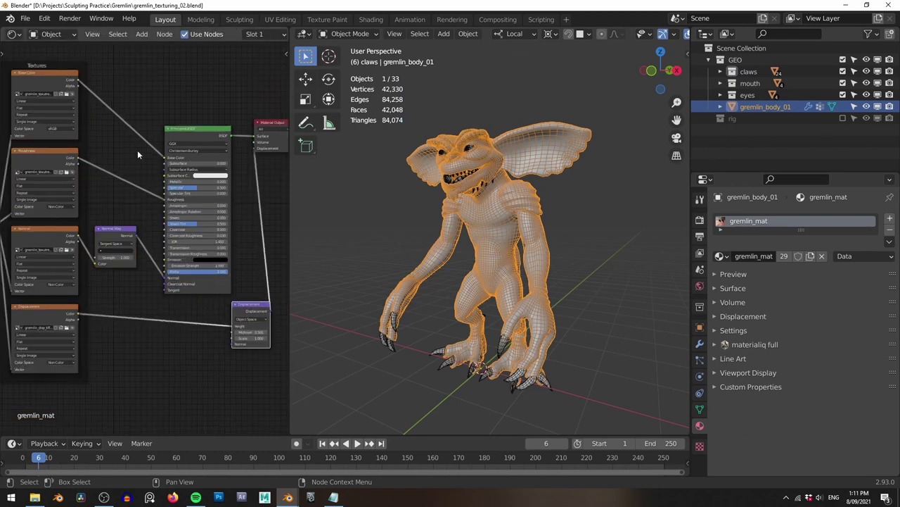
# Show the gremlin in material preview without overlays and examine its textured head and the image texture nodes.
pyautogui.moveTo(137, 152); pyautogui.dragTo(223, 160, button='middle')
pyautogui.press('z')
pyautogui.click(405, 121)
pyautogui.scroll(5, 522, 238)
pyautogui.hotkey('alt', 'shift', 'z')
pyautogui.moveTo(494, 235)
pyautogui.mouseDown(button='middle')
pyautogui.moveTo(521, 238)
pyautogui.moveTo(528, 253)
pyautogui.moveTo(482, 247)
pyautogui.mouseUp(button='middle')
pyautogui.moveTo(190, 81); pyautogui.dragTo(207, 139, button='middle')
pyautogui.scroll(3, 207, 139)
pyautogui.moveTo(189, 310); pyautogui.dragTo(190, 203, button='middle')
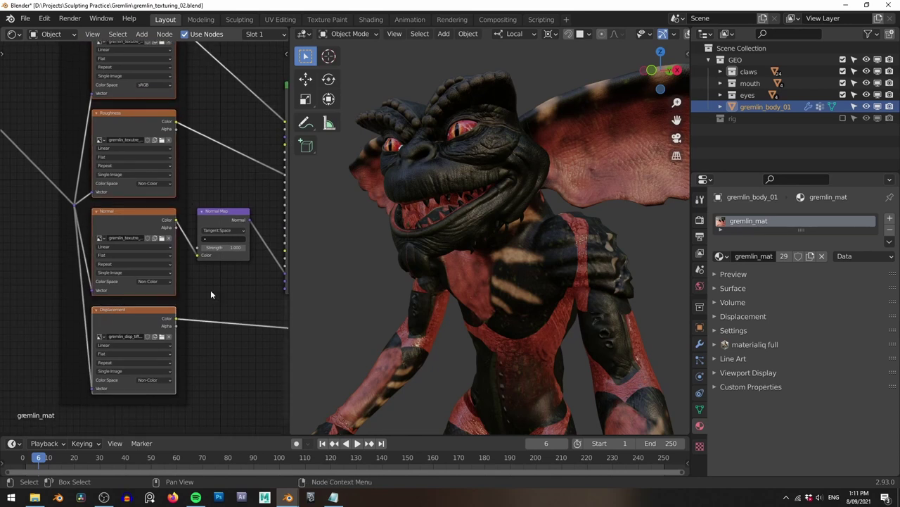
pyautogui.scroll(5, 128, 397)
pyautogui.scroll(-4, 222, 247)
pyautogui.moveTo(222, 248); pyautogui.dragTo(190, 137, button='middle')
pyautogui.scroll(-3, 194, 110)
# Change the node editor into the UV Editor and open the gremlin_mat BaseColor.1001 image in it.
pyautogui.hotkey('ctrl', 'alt', 's')
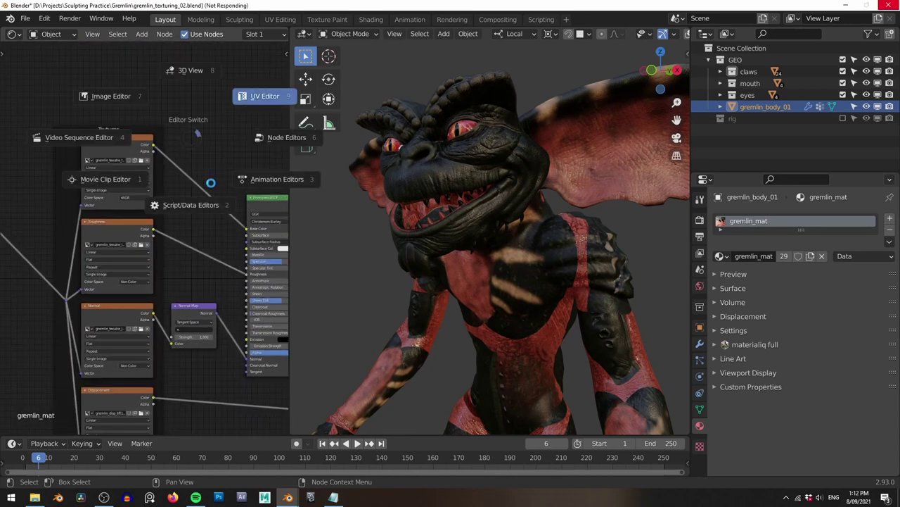
pyautogui.scroll(-1, 167, 202)
pyautogui.moveTo(166, 202); pyautogui.dragTo(156, 192, button='middle')
pyautogui.scroll(4, 156, 192)
pyautogui.scroll(-1, 162, 167)
pyautogui.moveTo(134, 156); pyautogui.dragTo(155, 200, button='middle')
pyautogui.click(96, 35)
pyautogui.click(135, 120)
# Open the base color image's properties and set its source to UDIM Tiles.
pyautogui.scroll(-1, 135, 182)
pyautogui.press('n')
pyautogui.click(283, 79)
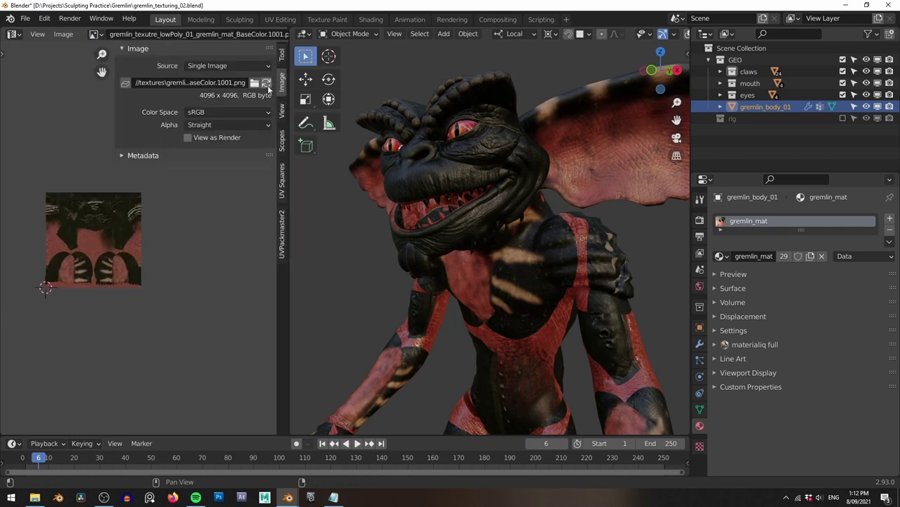
pyautogui.click(211, 129)
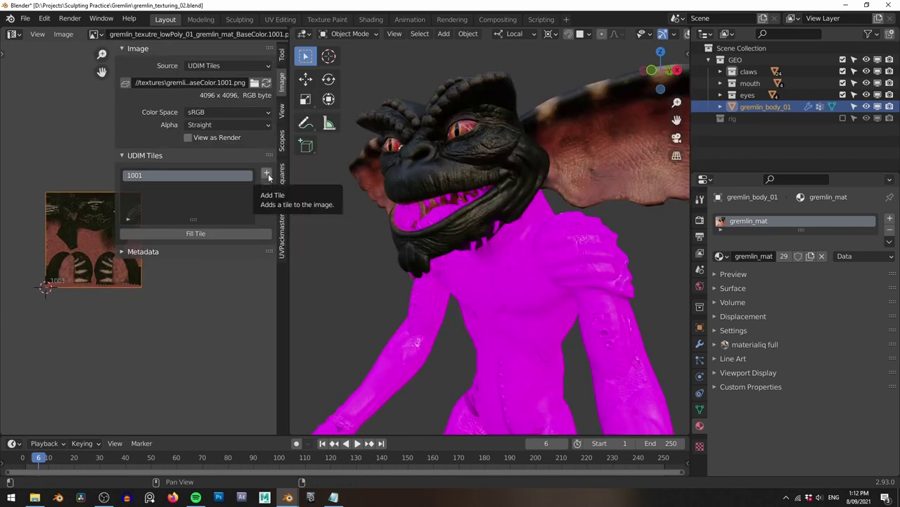
# Add UDIM tiles 1002 to 1006 to the base color image and reload it.
pyautogui.click(266, 173)
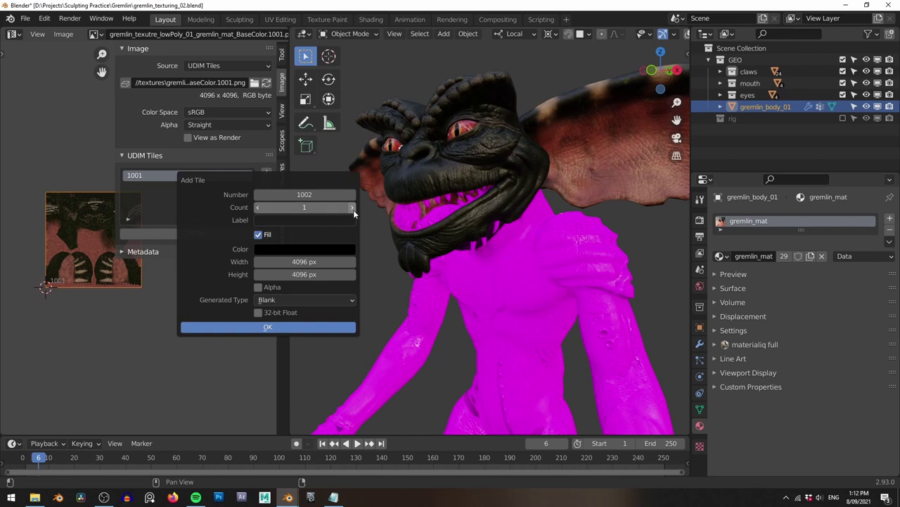
pyautogui.click(310, 326)
pyautogui.moveTo(500, 261); pyautogui.dragTo(575, 238, button='middle')
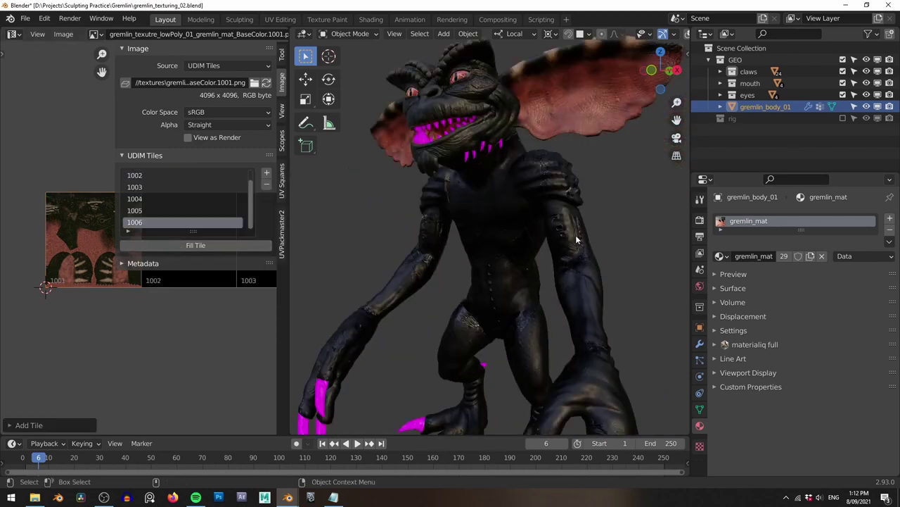
pyautogui.moveTo(443, 254); pyautogui.dragTo(342, 251, button='middle')
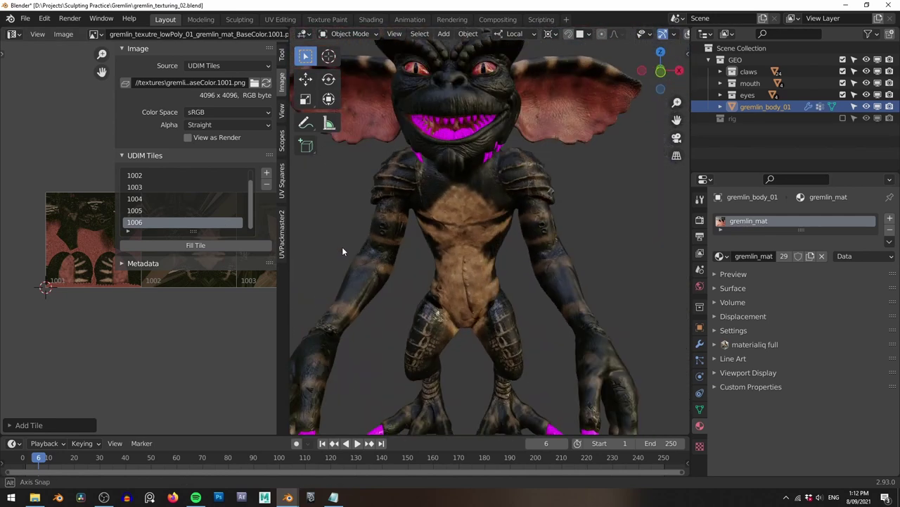
# Add UDIM tile 1007 to the base color image and reload it to texture the teeth and claws.
pyautogui.click(267, 176)
pyautogui.click(266, 327)
pyautogui.click(266, 87)
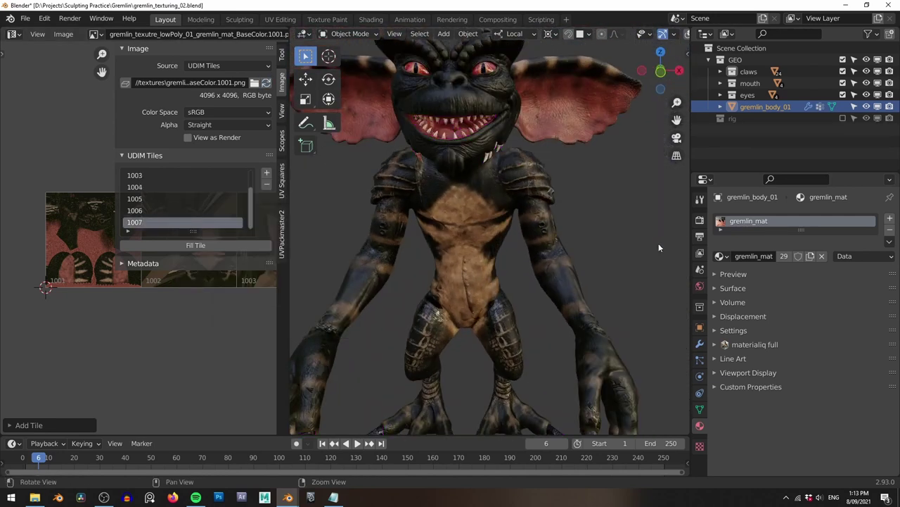
pyautogui.moveTo(661, 241); pyautogui.dragTo(572, 184, button='middle')
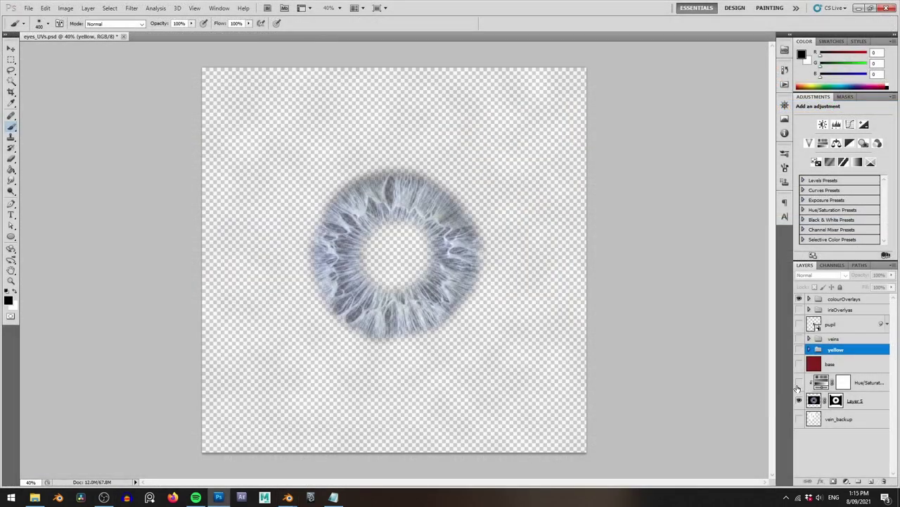
# In Photoshop, show the Hue/Saturation adjustment layer and the yellow group of eyes_UVs.psd.
pyautogui.moveTo(798, 387); pyautogui.dragTo(800, 377)
pyautogui.click(800, 350)
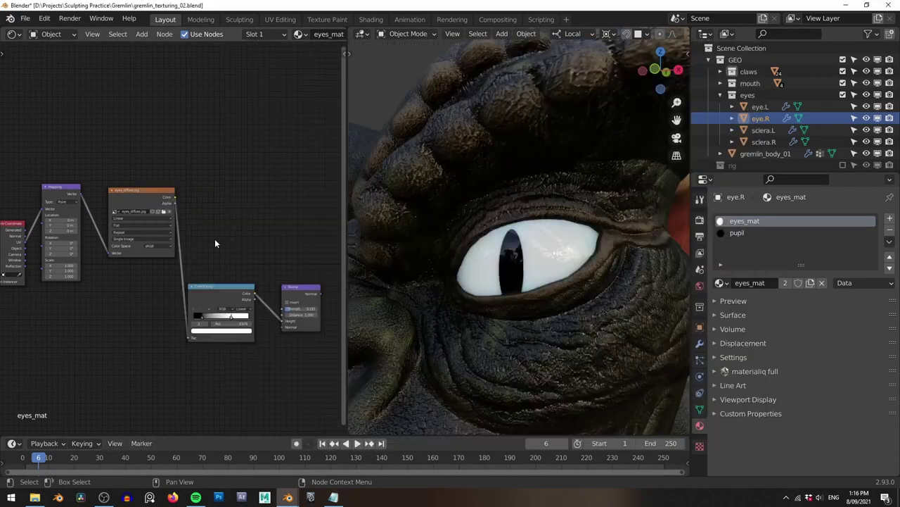
# In Blender, connect the eyes_diffuse.jpg color to eyes_mat's Base Color and the Bump node, at strength 0.3, to its Normal input.
pyautogui.moveTo(92, 190); pyautogui.dragTo(253, 216)
pyautogui.scroll(6, 541, 272)
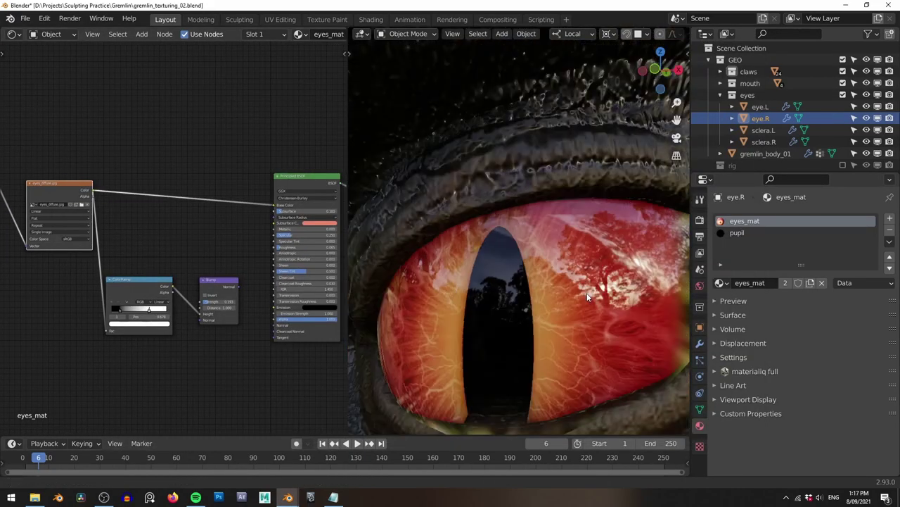
pyautogui.scroll(-5, 541, 272)
pyautogui.scroll(5, 570, 274)
pyautogui.scroll(7, 236, 288)
pyautogui.moveTo(236, 287); pyautogui.dragTo(131, 281, button='middle')
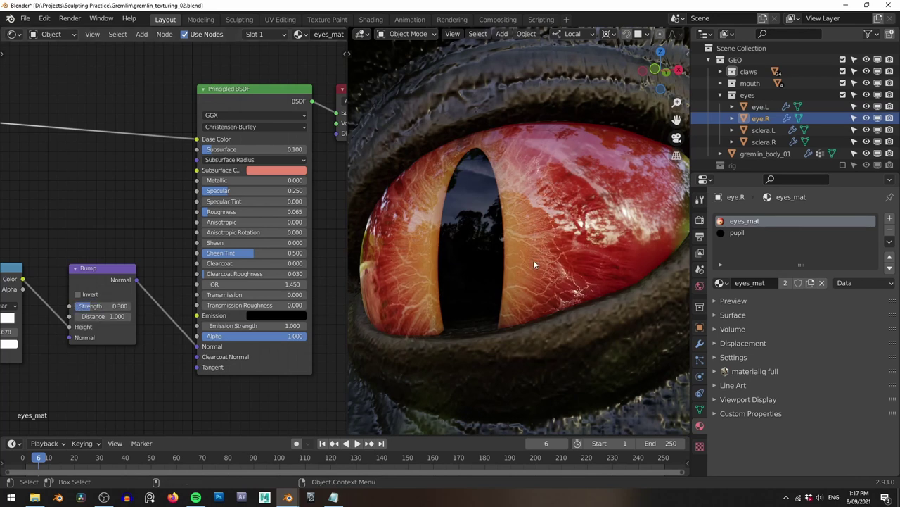
# Isolate eye.R and try moving its linked pupil disc away from the eyeball in Edit Mode.
pyautogui.press('KP_Divide')
pyautogui.moveTo(499, 244); pyautogui.dragTo(518, 248, button='middle')
pyautogui.press('Tab')
pyautogui.hotkey('alt', 'shift', 'z')
pyautogui.press('l')
pyautogui.scroll(-1, 514, 239)
pyautogui.press('g')
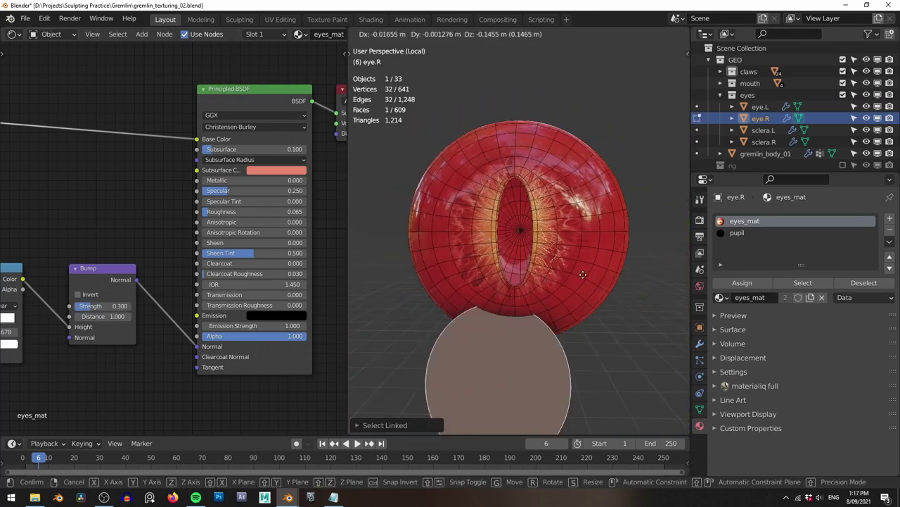
pyautogui.rightClick(649, 232)
pyautogui.press('Tab')
pyautogui.moveTo(614, 321); pyautogui.dragTo(579, 328, button='middle')
pyautogui.press('KP_Divide')
pyautogui.scroll(-6, 576, 304)
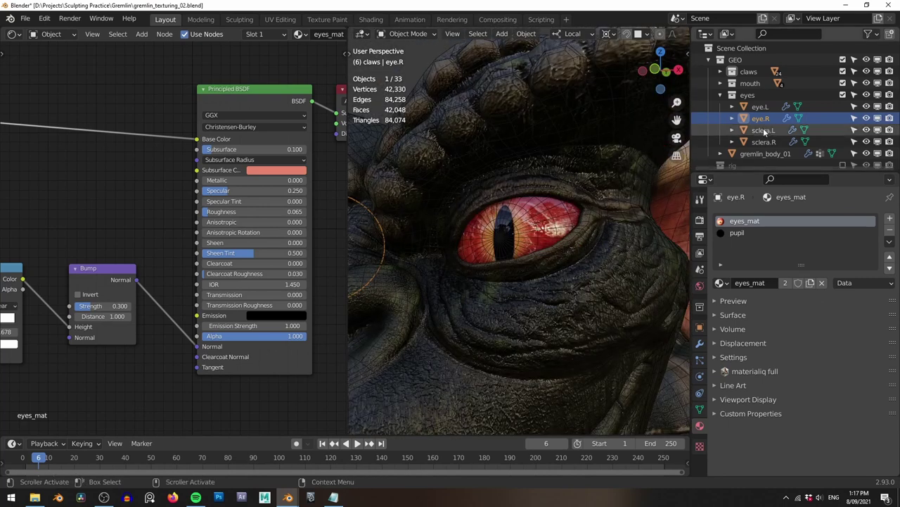
# Move sclera.L out beside the head to show the separate outer eye shell, and undo the move.
pyautogui.click(765, 132)
pyautogui.press('g')
pyautogui.rightClick(619, 211)
pyautogui.moveTo(619, 204); pyautogui.dragTo(560, 163, button='middle')
pyautogui.scroll(-6, 556, 169)
pyautogui.moveTo(347, 163); pyautogui.dragTo(218, 161)
pyautogui.press('g')
pyautogui.click(570, 162)
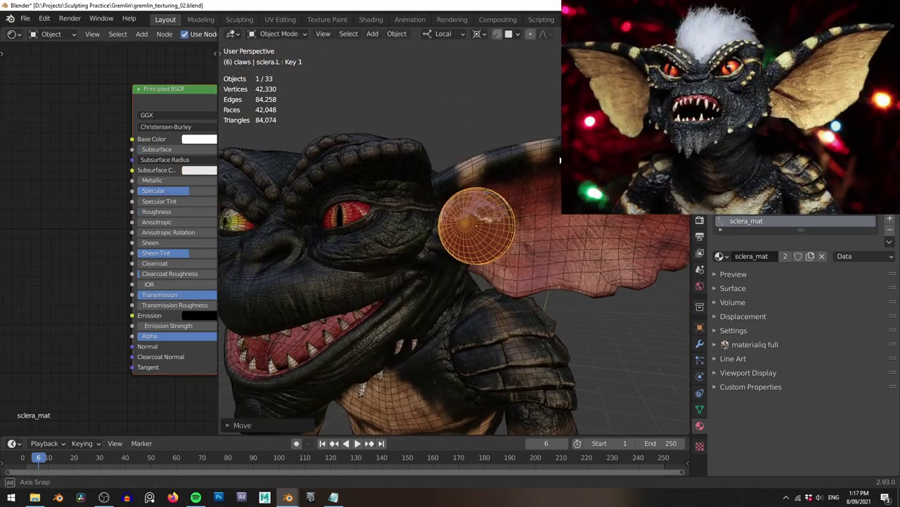
pyautogui.hotkey('alt', 'shift', 'z')
pyautogui.moveTo(561, 160); pyautogui.dragTo(538, 166, button='middle')
pyautogui.scroll(6, 479, 187)
pyautogui.hotkey('ctrl', 'z')
# Select the gremlin body and set the scale of gremlin_mat's Displacement node to 0.060.
pyautogui.scroll(-5, 468, 193)
pyautogui.scroll(-2, 545, 152)
pyautogui.click(487, 211)
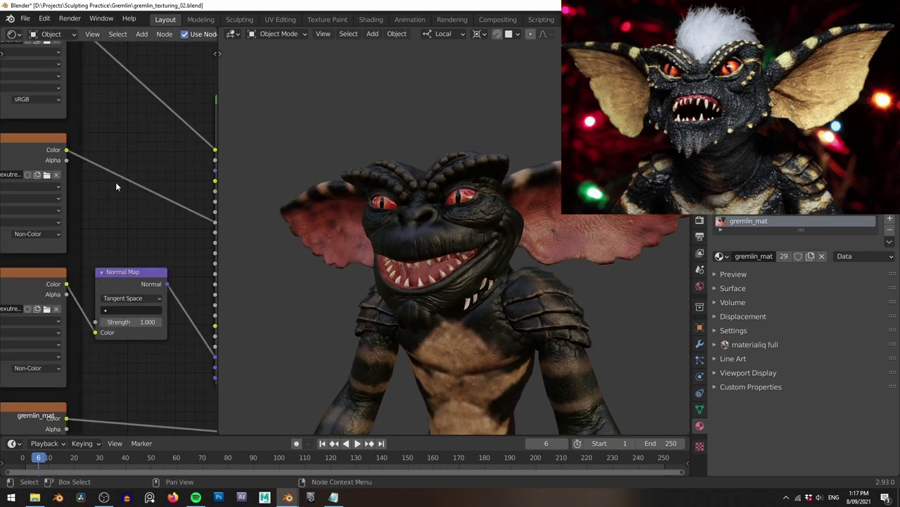
pyautogui.scroll(-6, 113, 190)
pyautogui.moveTo(218, 218); pyautogui.dragTo(308, 239)
pyautogui.scroll(6, 244, 309)
pyautogui.moveTo(245, 309); pyautogui.dragTo(159, 225, button='middle')
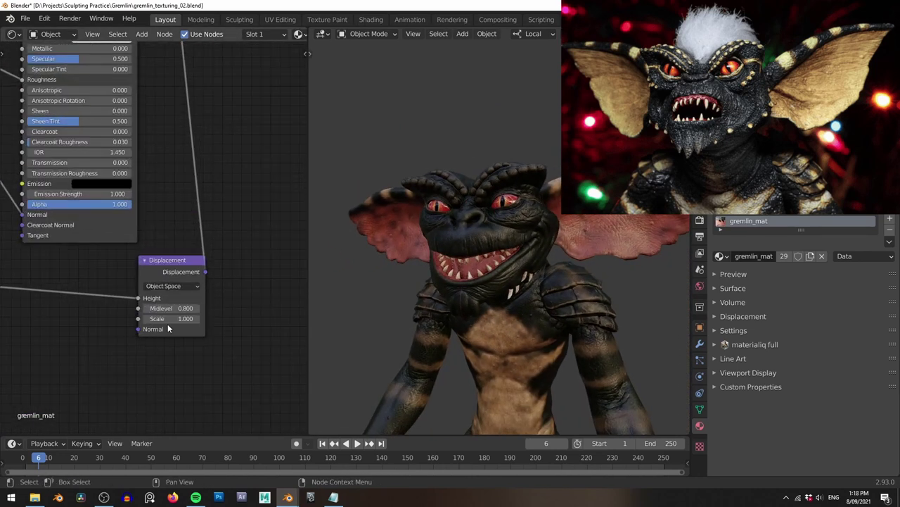
# Replace the body's Multires modifier with a Subdivision modifier using Adaptive Subdivision.
pyautogui.click(699, 345)
pyautogui.keyDown('alt'); pyautogui.moveTo(529, 261); pyautogui.dragTo(552, 276, button='right'); pyautogui.keyUp('alt')
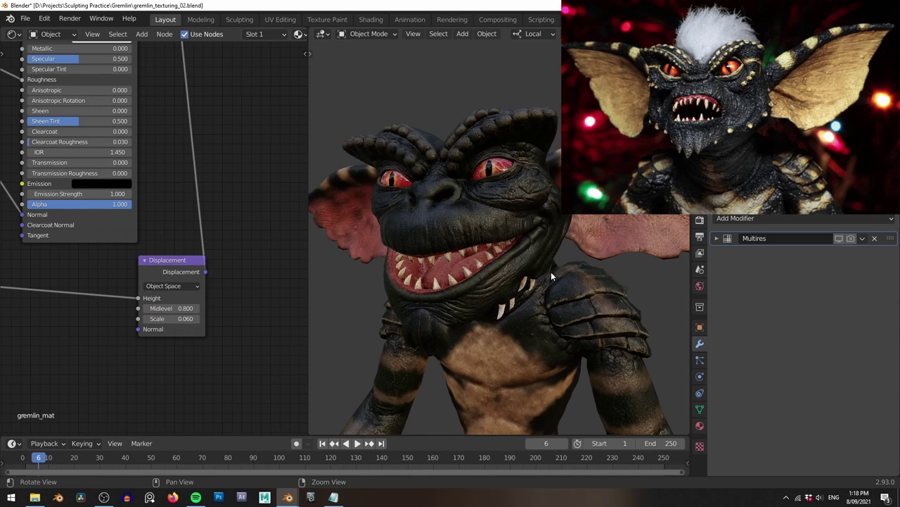
pyautogui.click(874, 239)
pyautogui.click(778, 219)
pyautogui.click(681, 432)
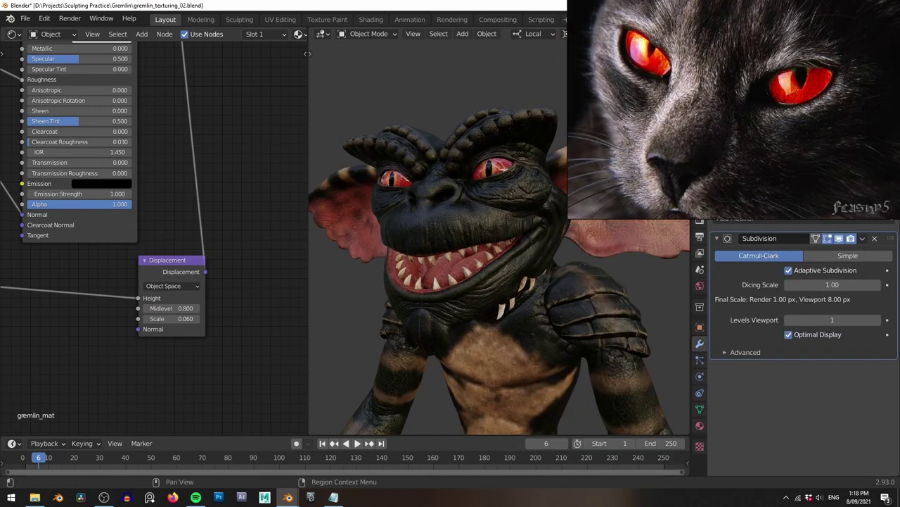
# Use the Experimental feature set for Cycles and the Displacement and Bump method for gremlin_mat.
pyautogui.click(699, 221)
pyautogui.click(828, 234)
pyautogui.click(700, 426)
pyautogui.click(734, 330)
pyautogui.scroll(-4, 808, 334)
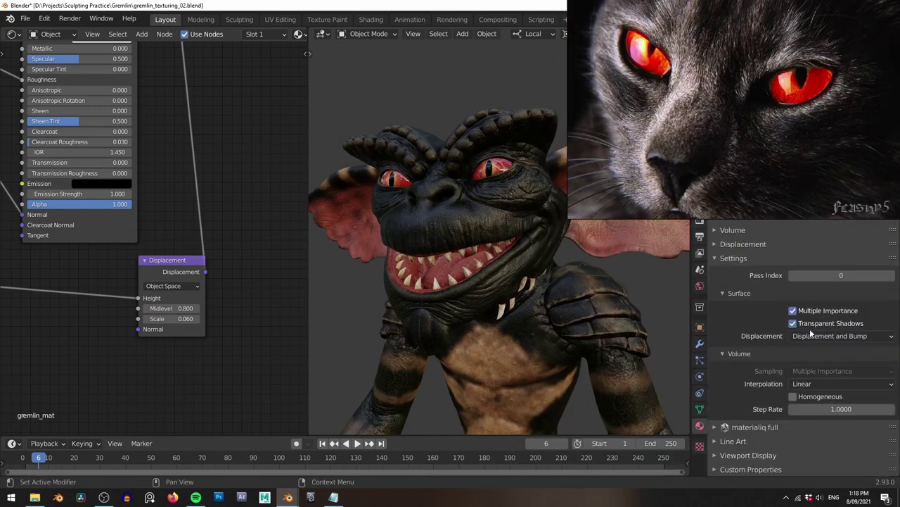
# Set the body's Subdivision modifier to 2 viewport levels.
pyautogui.click(699, 344)
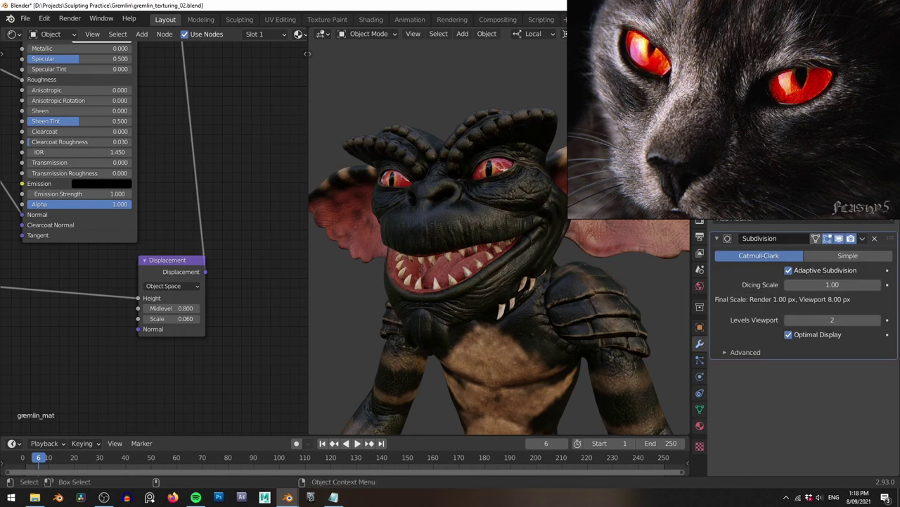
pyautogui.keyDown('shift'); pyautogui.moveTo(474, 192); pyautogui.dragTo(462, 165, button='middle'); pyautogui.keyUp('shift')
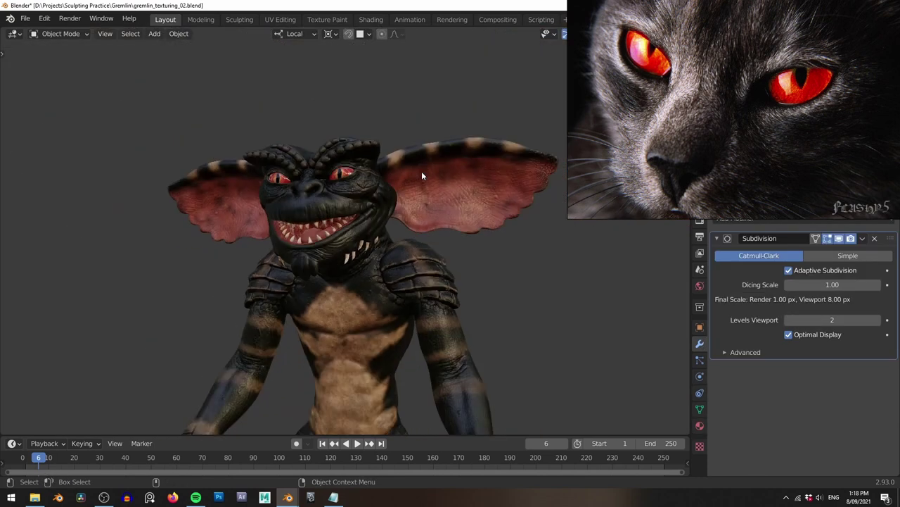
pyautogui.scroll(-3, 421, 171)
pyautogui.keyDown('shift'); pyautogui.moveTo(421, 171); pyautogui.dragTo(426, 95, button='middle'); pyautogui.keyUp('shift')
# Set the viewport samples to 128 with adaptive sampling and OptiX viewport denoising, and switch to the rendered view.
pyautogui.click(700, 222)
pyautogui.click(727, 278)
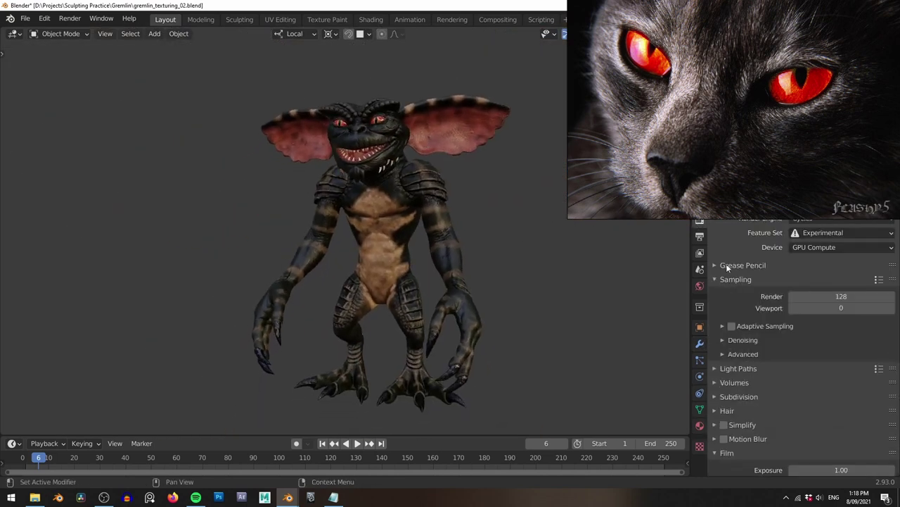
pyautogui.click(822, 308)
pyautogui.click(732, 326)
pyautogui.click(747, 339)
pyautogui.press('z')
pyautogui.click(630, 222)
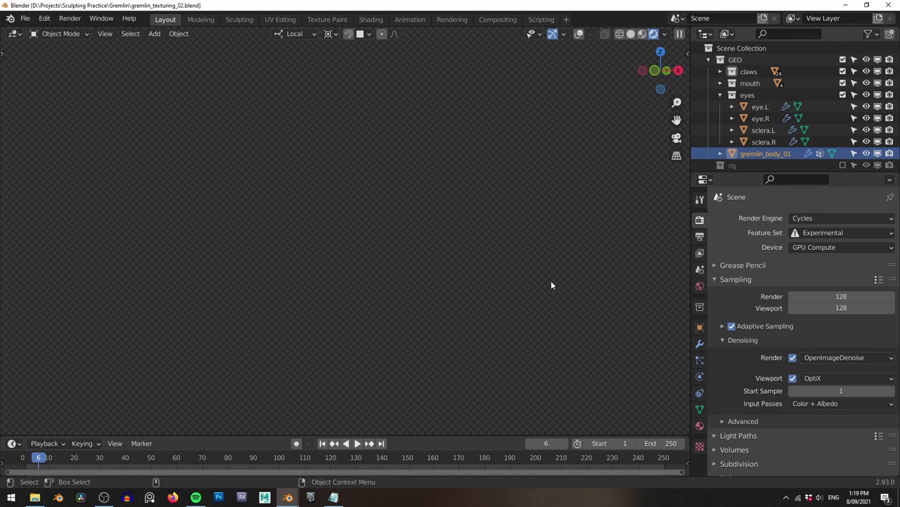
# Set the world environment lighting strength to 1.
pyautogui.moveTo(499, 238); pyautogui.dragTo(598, 261, button='middle')
pyautogui.scroll(2, 620, 277)
pyautogui.keyDown('shift'); pyautogui.moveTo(637, 294); pyautogui.dragTo(663, 323, button='middle'); pyautogui.keyUp('shift')
pyautogui.click(699, 286)
pyautogui.click(839, 383)
pyautogui.write('1')
pyautogui.press('Return')
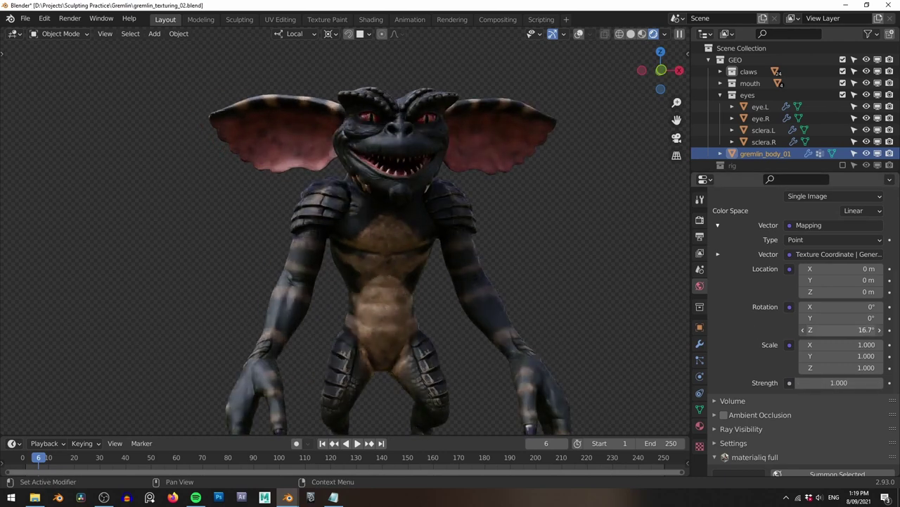
# Set the world environment's Z rotation to 8.4° and its strength to 1.5.
pyautogui.moveTo(840, 330); pyautogui.dragTo(820, 329)
pyautogui.write('0')
pyautogui.press('Return')
pyautogui.click(809, 385)
pyautogui.write('1.')
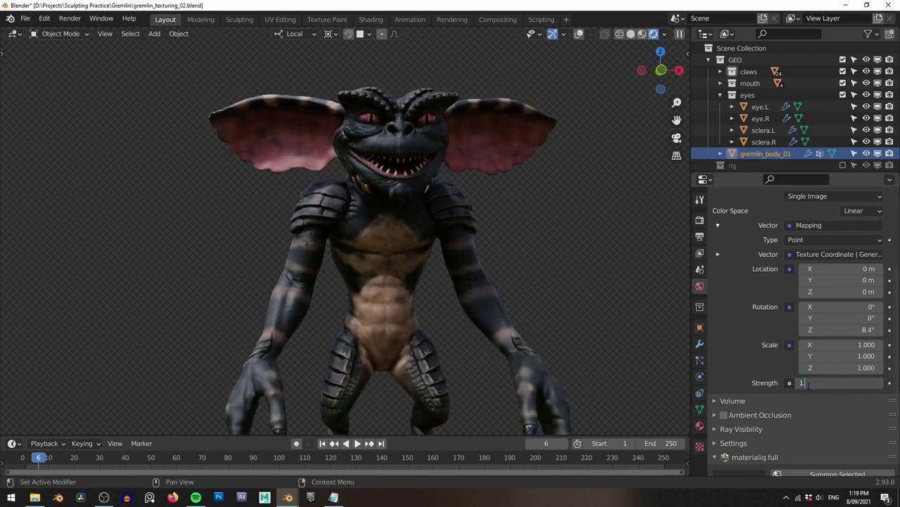
pyautogui.write('5')
pyautogui.press('Return')
# Set the viewport denoising start sample to 16 and examine the displaced skin around the gremlin's face.
pyautogui.scroll(4, 456, 205)
pyautogui.keyDown('shift'); pyautogui.moveTo(456, 205); pyautogui.dragTo(510, 228, button='middle'); pyautogui.keyUp('shift')
pyautogui.click(700, 220)
pyautogui.click(831, 279)
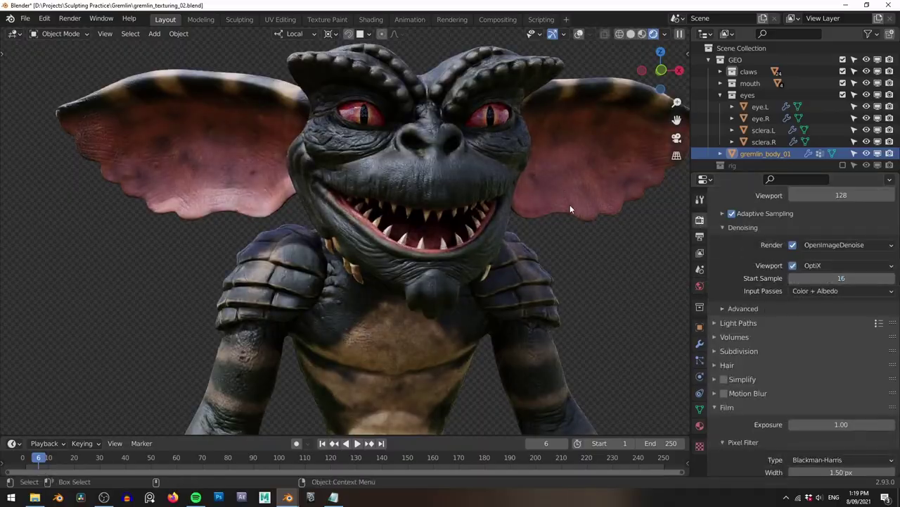
pyautogui.scroll(8, 492, 167)
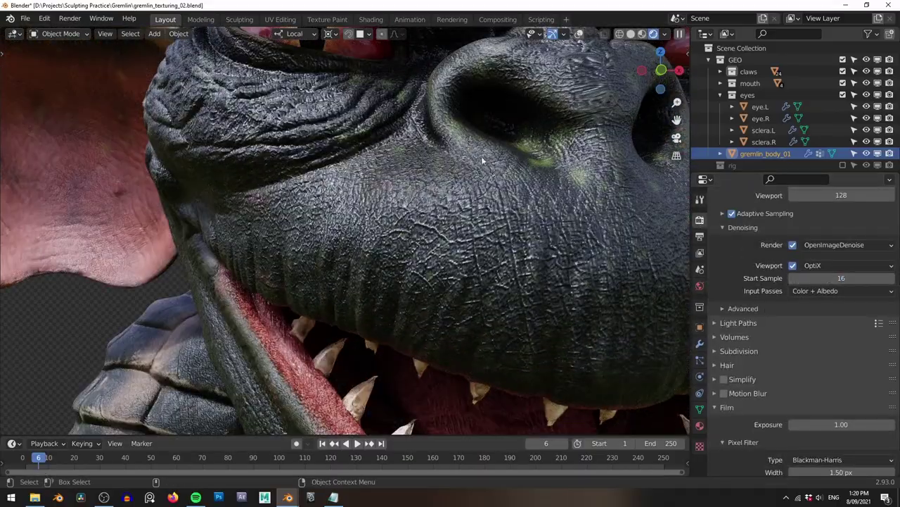
pyautogui.keyDown('shift'); pyautogui.moveTo(364, 99); pyautogui.dragTo(519, 177, button='middle'); pyautogui.keyUp('shift')
pyautogui.scroll(-8, 537, 215)
pyautogui.moveTo(303, 200); pyautogui.dragTo(394, 205, button='middle')
pyautogui.keyDown('shift'); pyautogui.moveTo(387, 106); pyautogui.dragTo(373, 226, button='middle'); pyautogui.keyUp('shift')
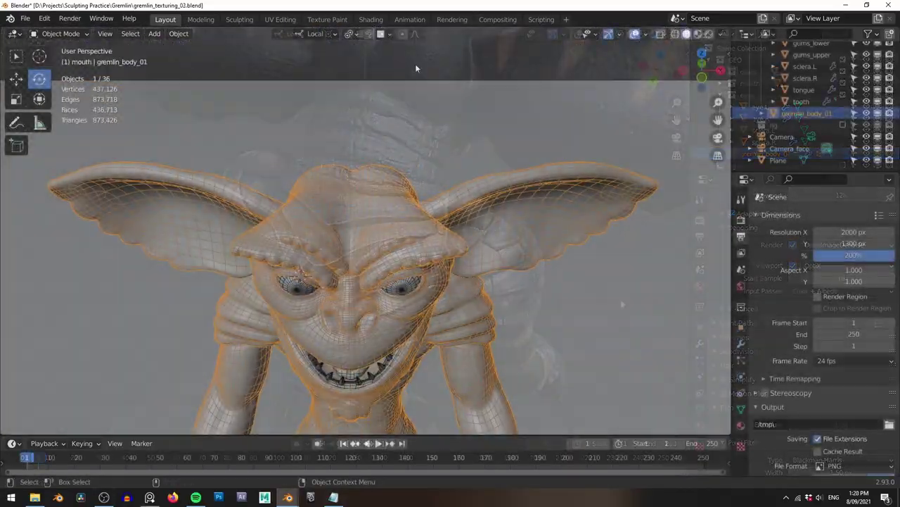
# In gremlin_texturing_03.blend, add a plane, clear its location and raise it about 4.7 m along Z above the gremlin's head.
pyautogui.hotkey('shift', 'a')
pyautogui.click(596, 147)
pyautogui.hotkey('alt', 'g')
pyautogui.press('g')
pyautogui.press('z')
pyautogui.press('z')
pyautogui.click(444, 352)
# Scale the plane down and reposition it over the gremlin's head using the side view.
pyautogui.press('s')
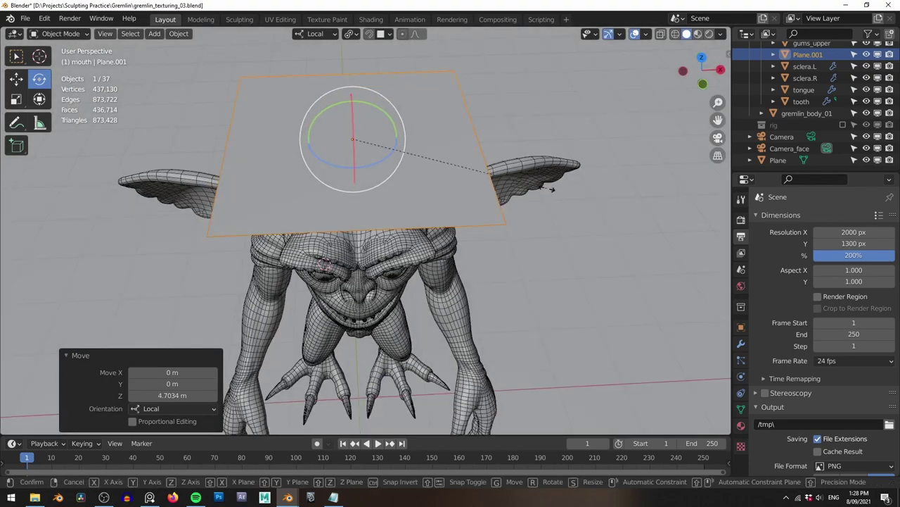
pyautogui.click(423, 157)
pyautogui.press('KP_3')
pyautogui.press('g')
pyautogui.click(498, 185)
# Scale the plane by about 0.46 and stretch it along its local Y axis to form a strip over the crown.
pyautogui.moveTo(512, 251); pyautogui.dragTo(517, 316, button='middle')
pyautogui.press('s')
pyautogui.click(434, 201)
pyautogui.press('s')
pyautogui.press('y')
pyautogui.press('y')
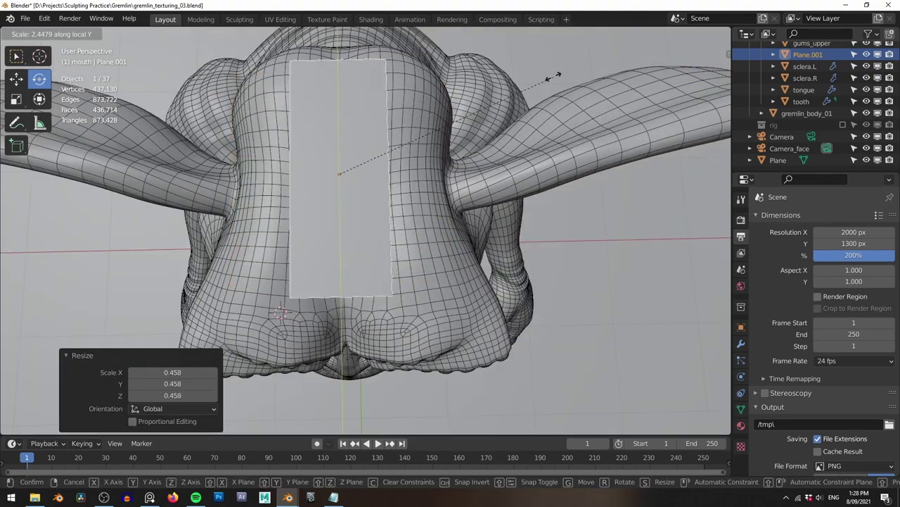
pyautogui.click(553, 77)
# Subdivide the hair plane with six crosswise and three lengthwise loop cuts.
pyautogui.moveTo(492, 232); pyautogui.dragTo(501, 177, button='middle')
pyautogui.hotkey('ctrl', 'Tab')
pyautogui.hotkey('ctrl', 'r')
pyautogui.scroll(5, 390, 193)
pyautogui.click(390, 193)
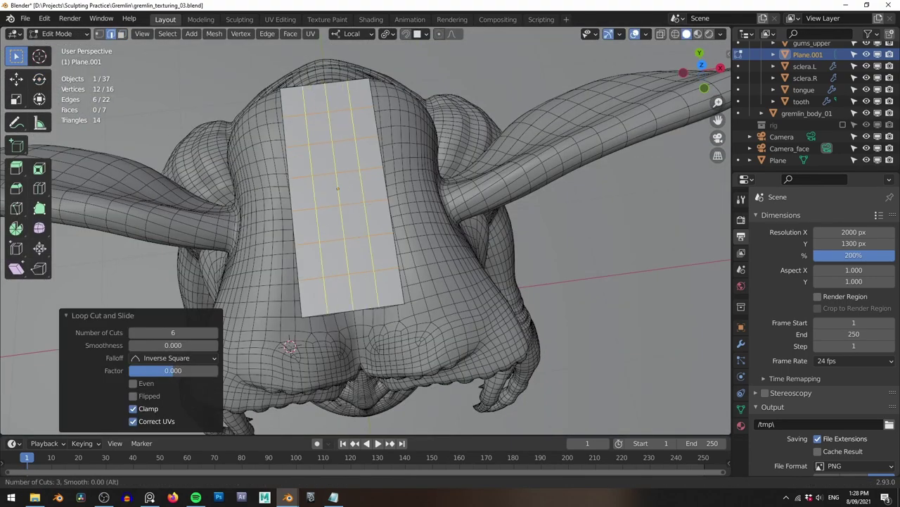
pyautogui.click(384, 235)
# Return to Object Mode and apply all transforms to the hair plane.
pyautogui.press('Tab')
pyautogui.moveTo(555, 271); pyautogui.dragTo(616, 214, button='middle')
pyautogui.hotkey('ctrl', 'a')
pyautogui.click(595, 220)
# Add a Shrinkwrap modifier to the hair plane with the gremlin body as its target.
pyautogui.click(741, 344)
pyautogui.click(779, 218)
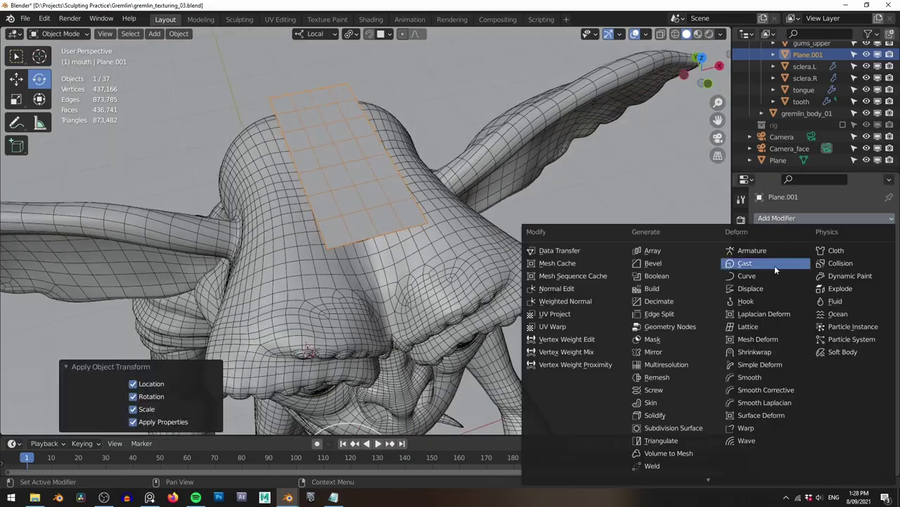
pyautogui.click(775, 355)
pyautogui.click(874, 284)
pyautogui.click(283, 274)
# Set the Shrinkwrap wrap method to Project, enabling the Negative direction and keeping the On Surface snap mode.
pyautogui.scroll(2, 486, 260)
pyautogui.moveTo(493, 246); pyautogui.dragTo(461, 302, button='middle')
pyautogui.click(837, 270)
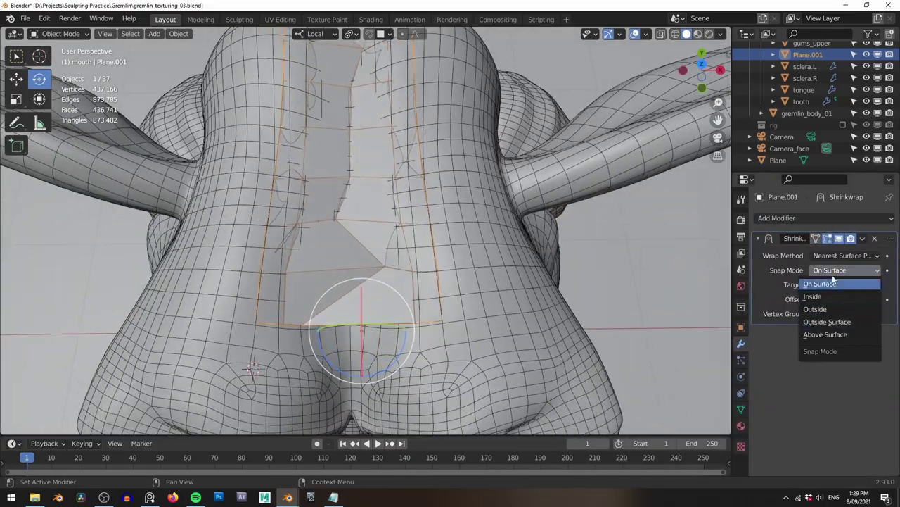
pyautogui.click(844, 256)
pyautogui.click(830, 281)
pyautogui.moveTo(485, 240); pyautogui.dragTo(470, 225, button='middle')
pyautogui.click(814, 326)
pyautogui.moveTo(458, 257); pyautogui.dragTo(456, 227, button='middle')
pyautogui.click(847, 273)
# Check the plane's fit in wireframe, adjust the Shrinkwrap offset slightly and apply the modifier.
pyautogui.moveTo(517, 238); pyautogui.dragTo(513, 258, button='middle')
pyautogui.press('z')
pyautogui.click(429, 260)
pyautogui.moveTo(443, 264); pyautogui.dragTo(493, 229, button='middle')
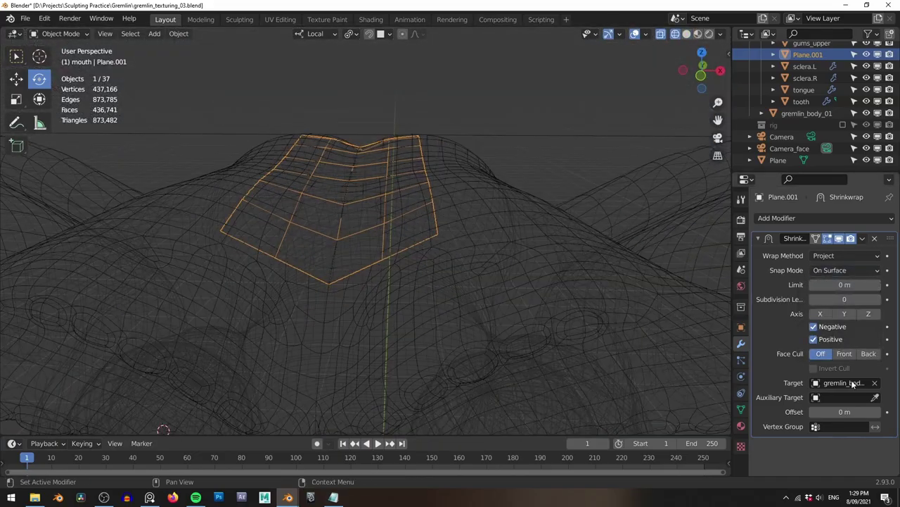
pyautogui.moveTo(844, 412); pyautogui.dragTo(849, 412)
pyautogui.press('z')
pyautogui.moveTo(569, 217)
pyautogui.mouseDown(button='middle')
pyautogui.moveTo(524, 257)
pyautogui.moveTo(538, 204)
pyautogui.moveTo(483, 149)
pyautogui.mouseUp(button='middle')
pyautogui.click(863, 238)
pyautogui.click(823, 252)
# Add a particle system of type Hair to the plane on the gremlin's head.
pyautogui.scroll(-4, 530, 233)
pyautogui.click(741, 360)
pyautogui.click(890, 218)
pyautogui.click(859, 282)
pyautogui.scroll(-8, 483, 149)
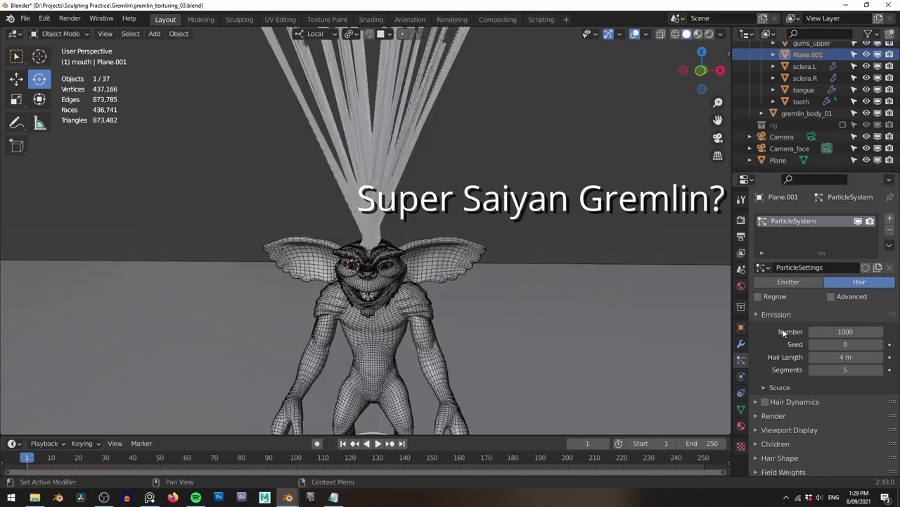
# Set the particle system's hair length to 0.5 m.
pyautogui.doubleClick(837, 357)
pyautogui.write('1')
pyautogui.press('Return')
pyautogui.moveTo(553, 267); pyautogui.dragTo(454, 265, button='middle')
pyautogui.doubleClick(850, 358)
pyautogui.write('.5')
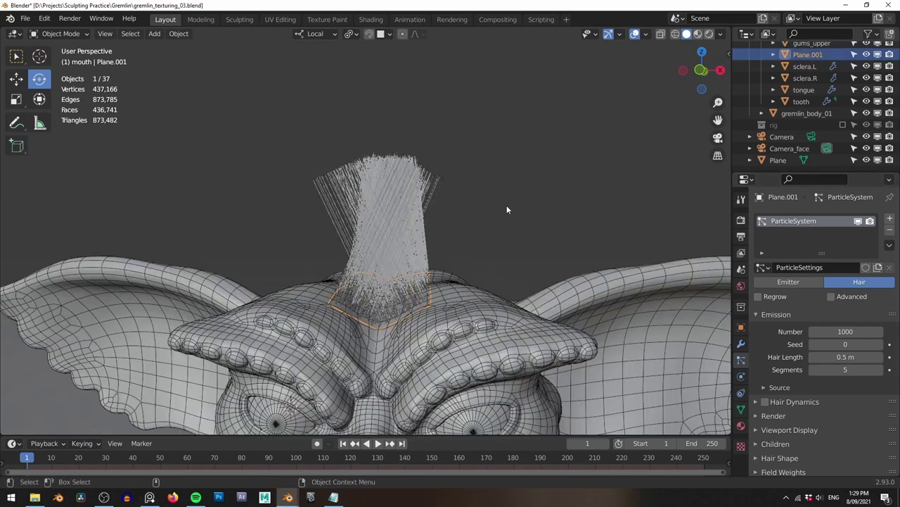
# Set the number of emitted hairs to 250.
pyautogui.moveTo(507, 205); pyautogui.dragTo(507, 172, button='middle')
pyautogui.scroll(-2, 835, 314)
pyautogui.moveTo(653, 260); pyautogui.dragTo(654, 293, button='middle')
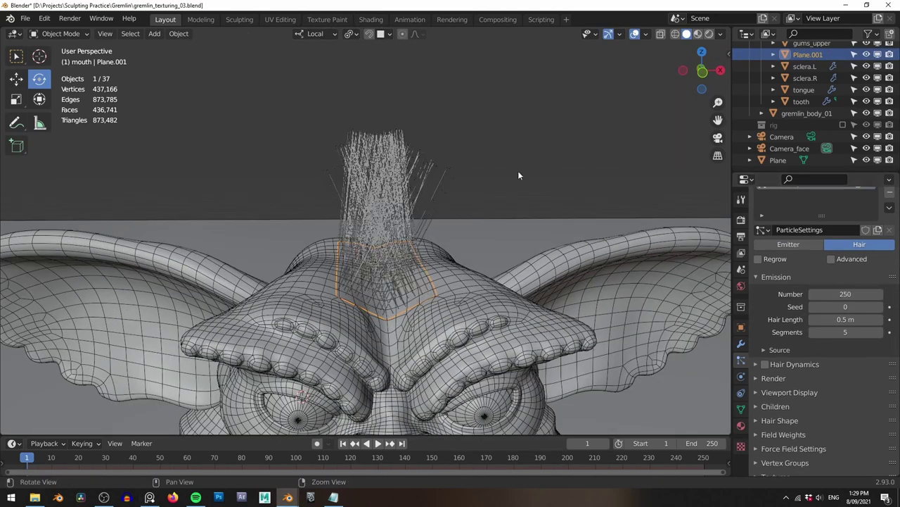
pyautogui.moveTo(518, 170); pyautogui.dragTo(704, 296, button='middle')
pyautogui.scroll(-2, 853, 384)
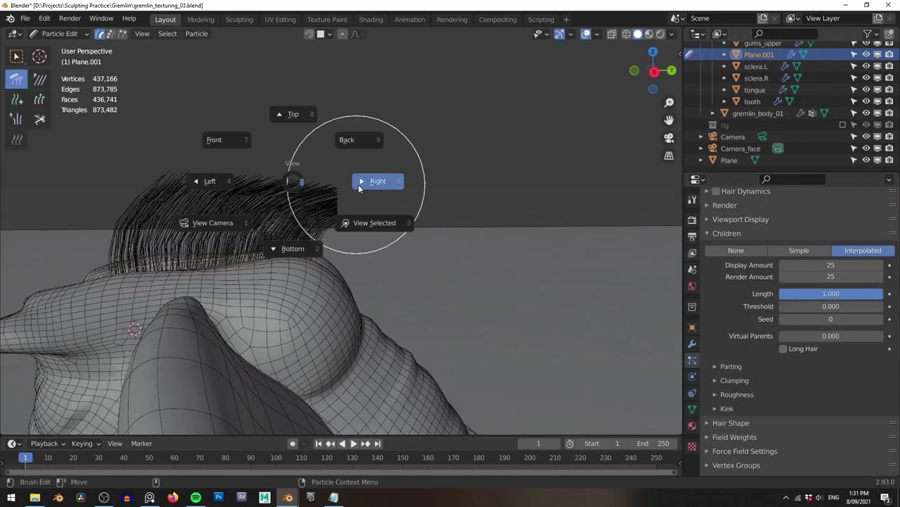
# Style the mohawk hair backward in Particle Edit from the right side view, and check it from the front.
pyautogui.click(358, 186)
pyautogui.moveTo(133, 170); pyautogui.dragTo(197, 135)
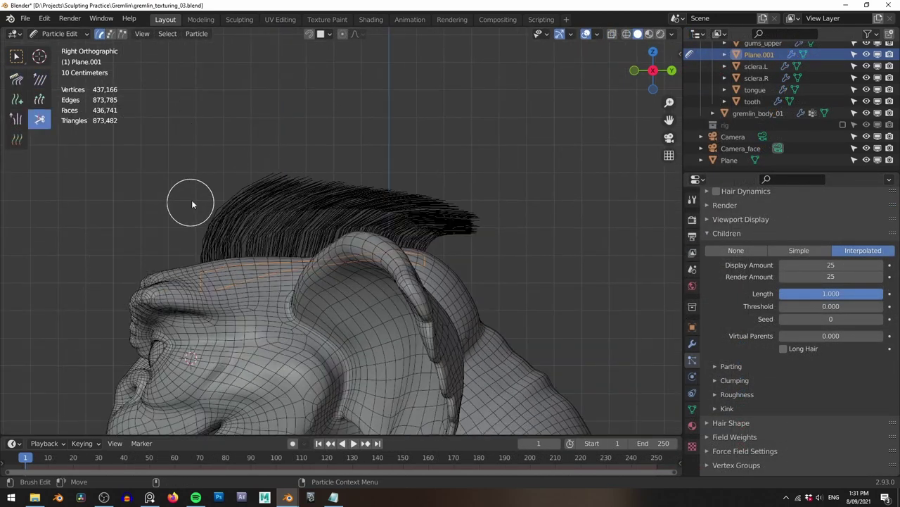
pyautogui.press('KP_1')
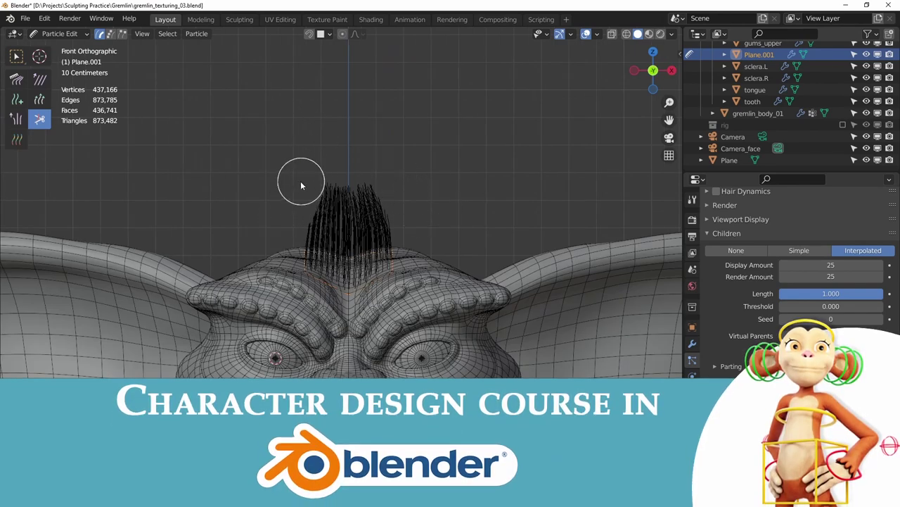
# Comb the hair at the back of the head downward from the side view, and choose the Smooth brush.
pyautogui.hotkey('ctrl', 'Tab')
pyautogui.moveTo(300, 181)
pyautogui.mouseDown(button='middle')
pyautogui.moveTo(472, 173)
pyautogui.moveTo(415, 187)
pyautogui.mouseUp(button='middle')
pyautogui.scroll(-5, 416, 187)
pyautogui.scroll(5, 415, 187)
pyautogui.press('KP_3')
pyautogui.hotkey('ctrl', 'Tab')
pyautogui.click(289, 239)
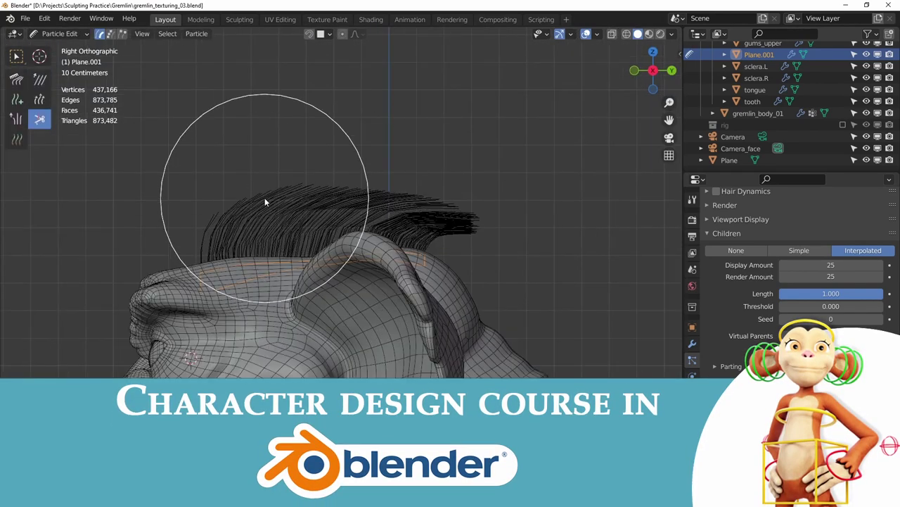
pyautogui.moveTo(251, 225)
pyautogui.mouseDown()
pyautogui.moveTo(437, 155)
pyautogui.moveTo(486, 249)
pyautogui.mouseUp()
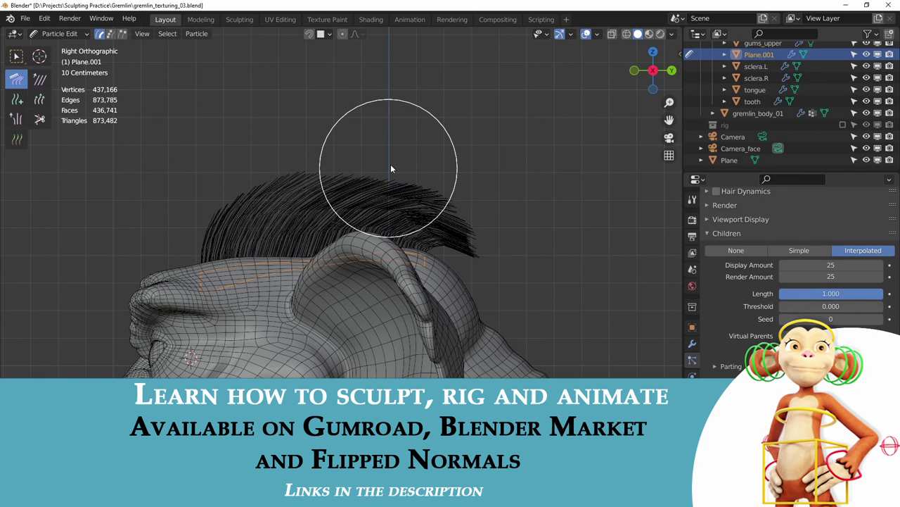
pyautogui.click(39, 79)
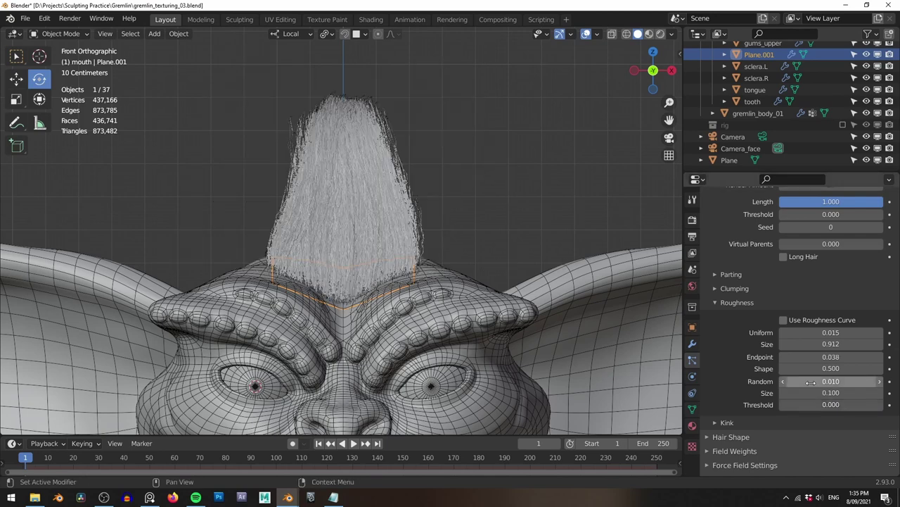
# Increase the child hairs' Random roughness, set its size to 0.870, and set the strand tip diameter to 0.1 m.
pyautogui.moveTo(831, 382)
pyautogui.mouseDown()
pyautogui.moveTo(846, 381)
pyautogui.moveTo(838, 393)
pyautogui.mouseUp()
pyautogui.moveTo(831, 381); pyautogui.dragTo(857, 392)
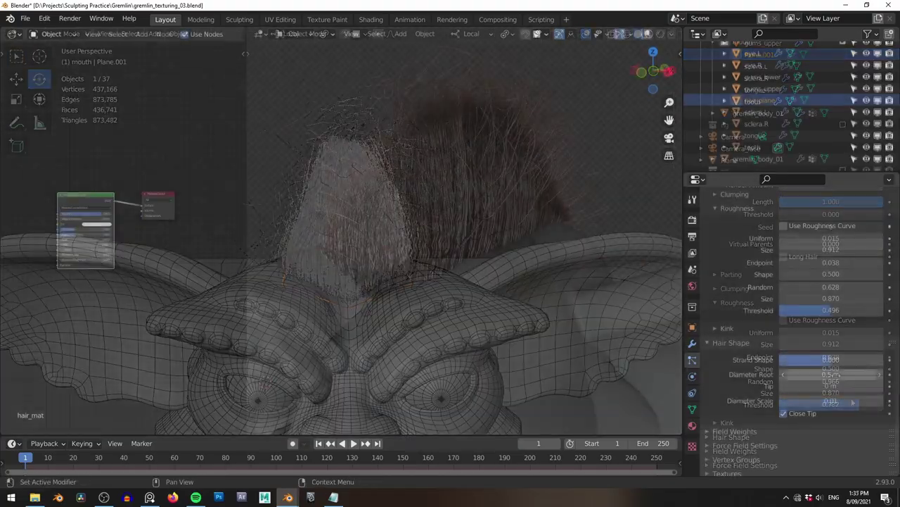
pyautogui.doubleClick(823, 385)
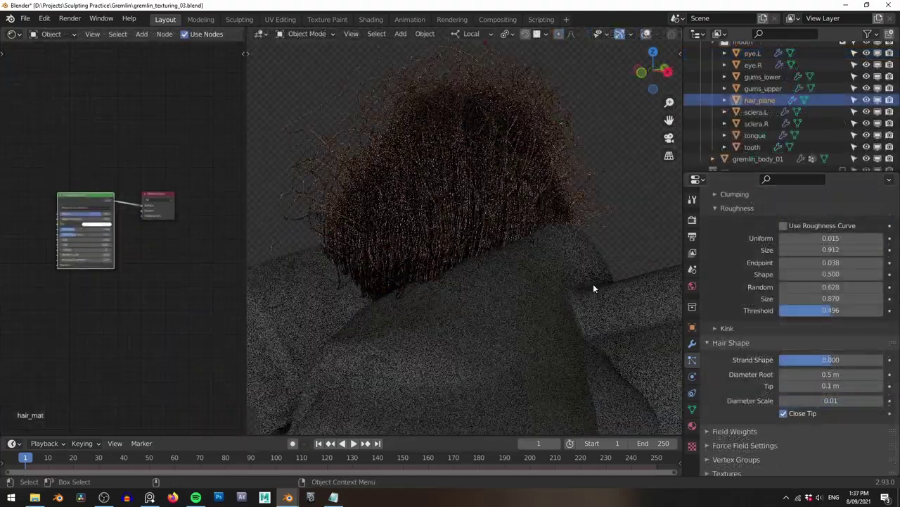
# Set the hair strands' root diameter to 0.4 m and tip diameter to 0.01 m.
pyautogui.click(798, 376)
pyautogui.write('.4')
pyautogui.press('Return')
pyautogui.moveTo(492, 205); pyautogui.dragTo(527, 199, button='middle')
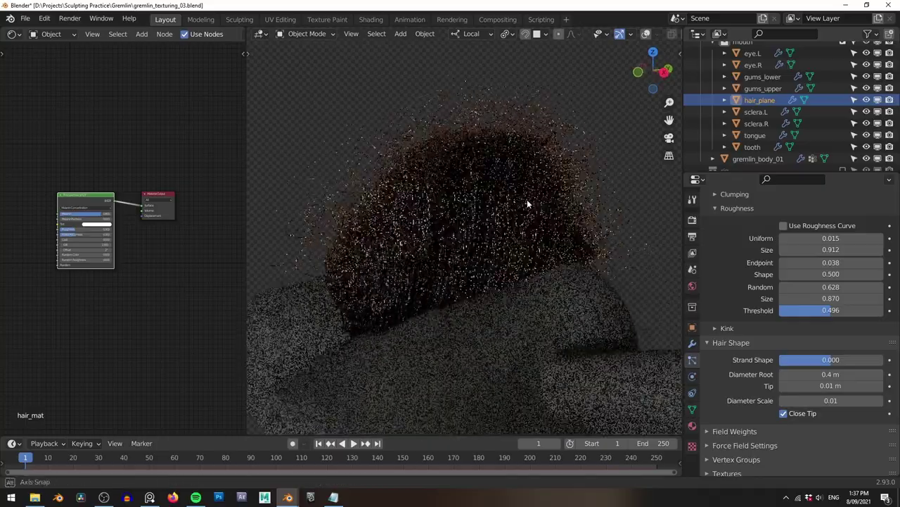
# Lighten the mohawk by lowering the Principled Hair BSDF's Melanin to 0.015, and check the rendered hair from another angle.
pyautogui.scroll(6, 161, 295)
pyautogui.moveTo(169, 214); pyautogui.dragTo(75, 214)
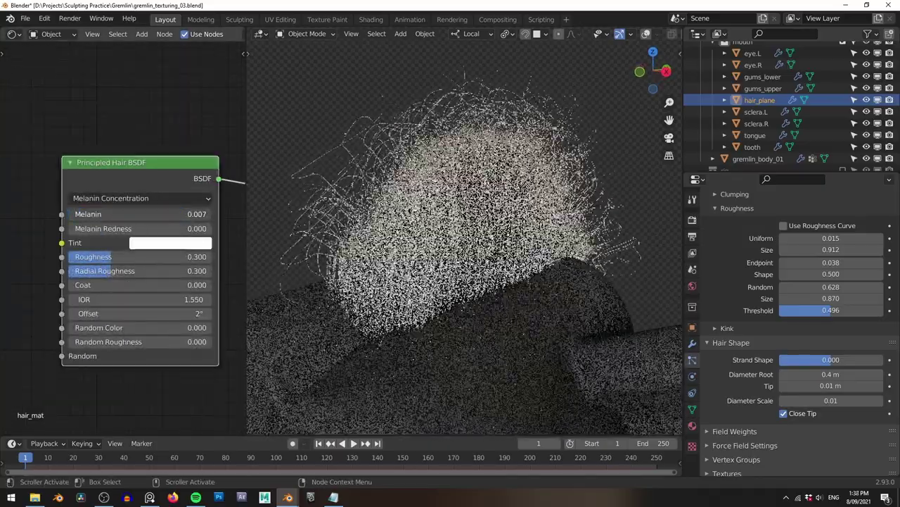
pyautogui.scroll(-2, 54, 254)
pyautogui.moveTo(436, 211); pyautogui.dragTo(468, 204, button='middle')
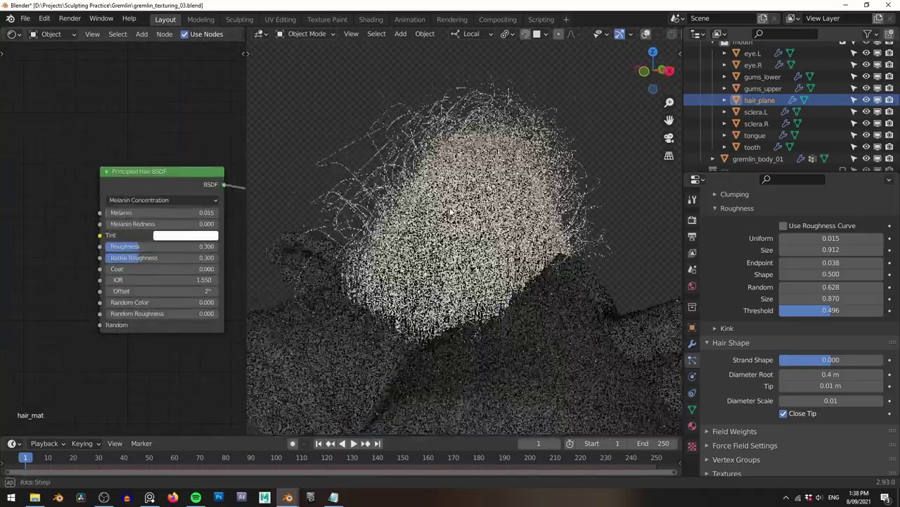
pyautogui.scroll(-6, 520, 281)
pyautogui.moveTo(521, 281)
pyautogui.mouseDown(button='middle')
pyautogui.moveTo(445, 328)
pyautogui.moveTo(528, 283)
pyautogui.mouseUp(button='middle')
pyautogui.scroll(4, 528, 283)
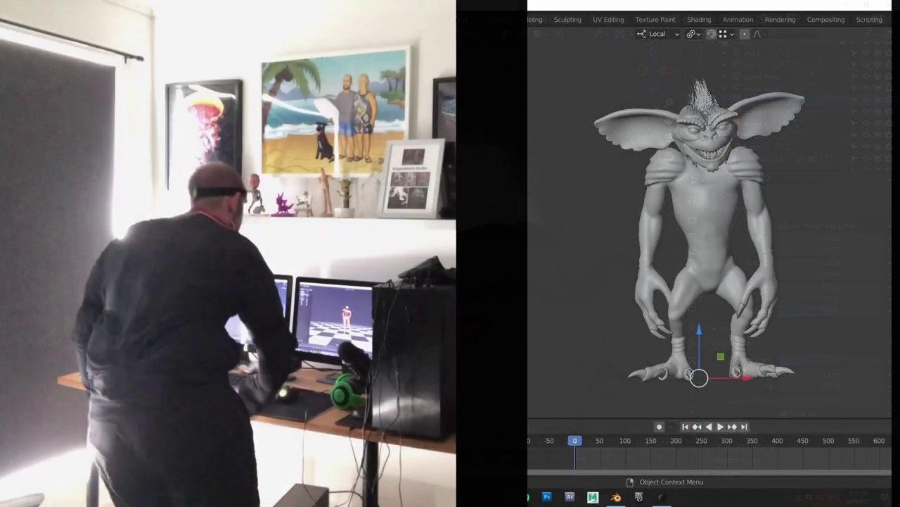
pyautogui.keyDown('shift'); pyautogui.moveTo(710, 225); pyautogui.dragTo(709, 226, button='middle'); pyautogui.keyUp('shift')
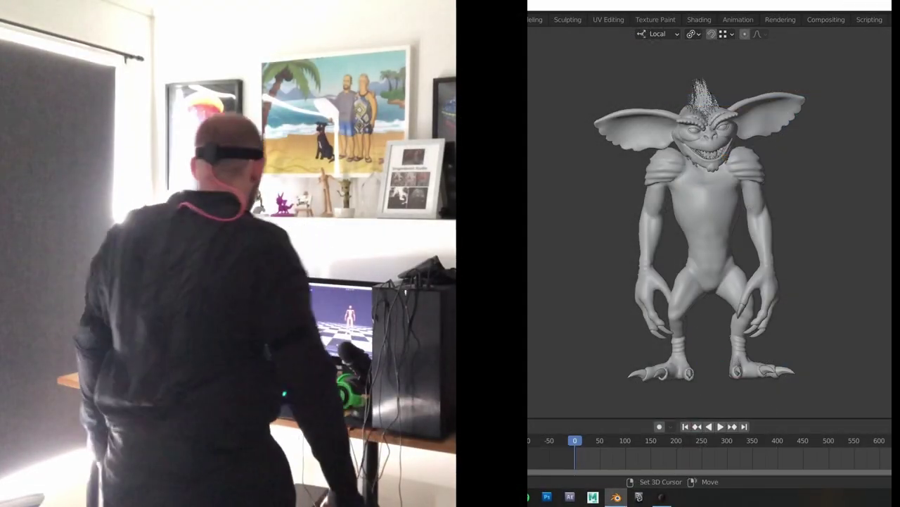